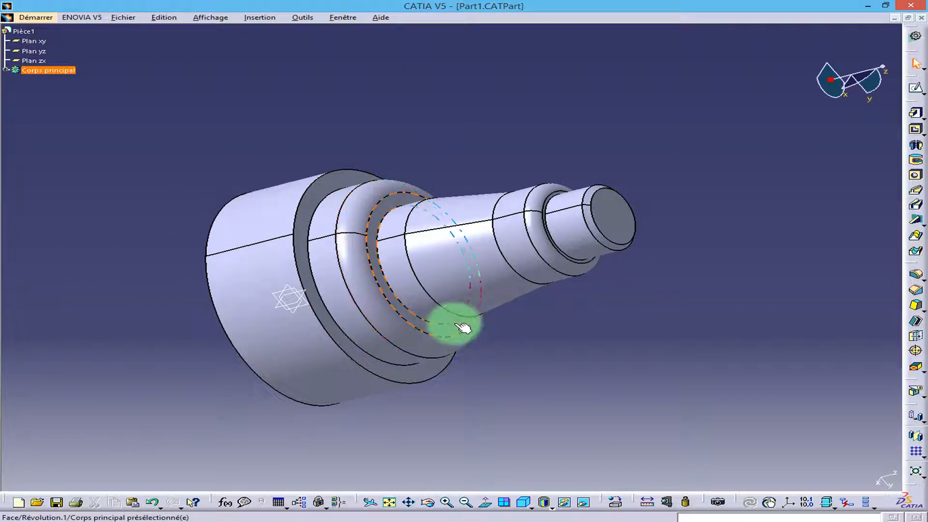
# Insert a new body in the part and rename it brout
pyautogui.click(256, 17)
pyautogui.click(280, 38)
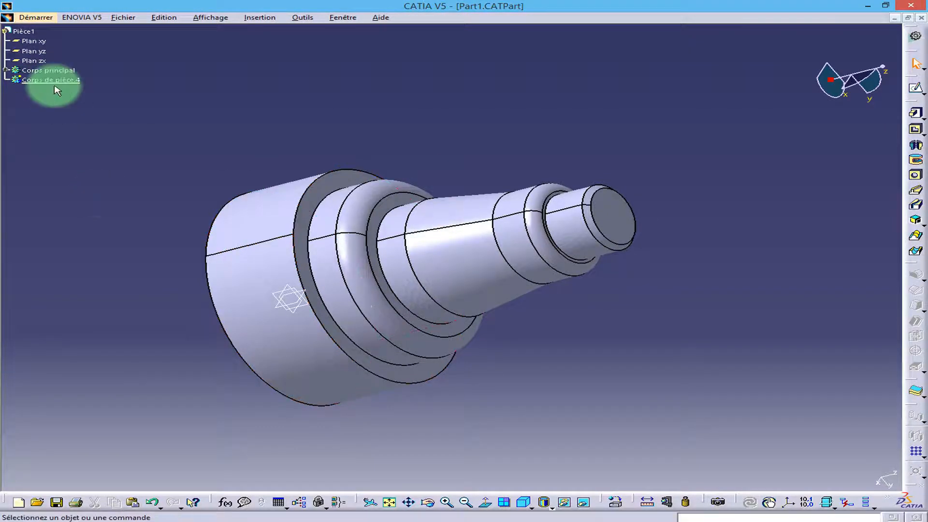
pyautogui.write('brout')
pyautogui.press('Return')
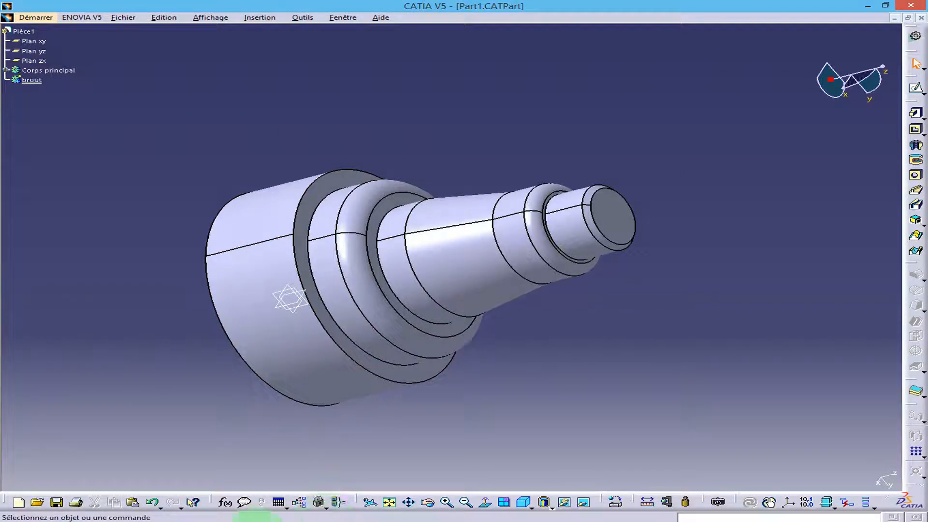
# Sketch on the flat face of the shaft's large end, project its circular edge into the sketch, and exit the sketch
pyautogui.moveTo(79, 342); pyautogui.dragTo(546, 236)
pyautogui.click(475, 268)
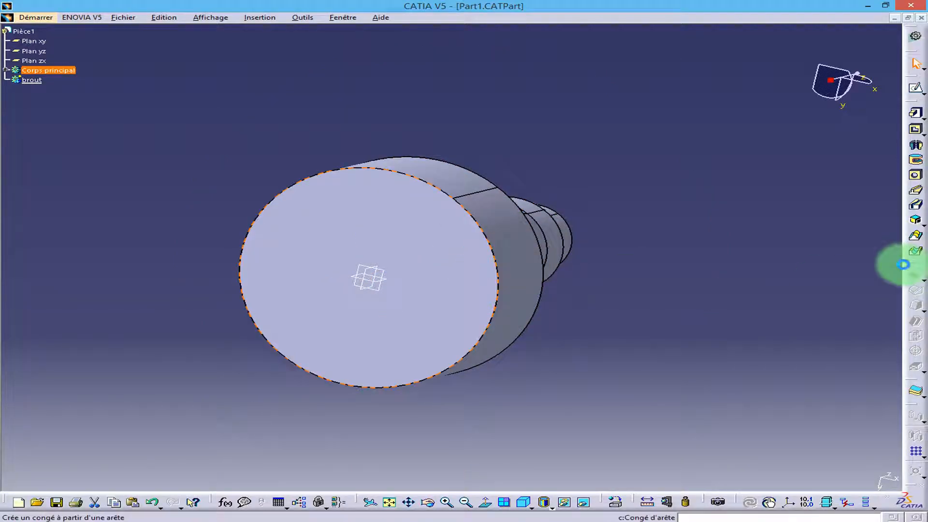
pyautogui.click(914, 90)
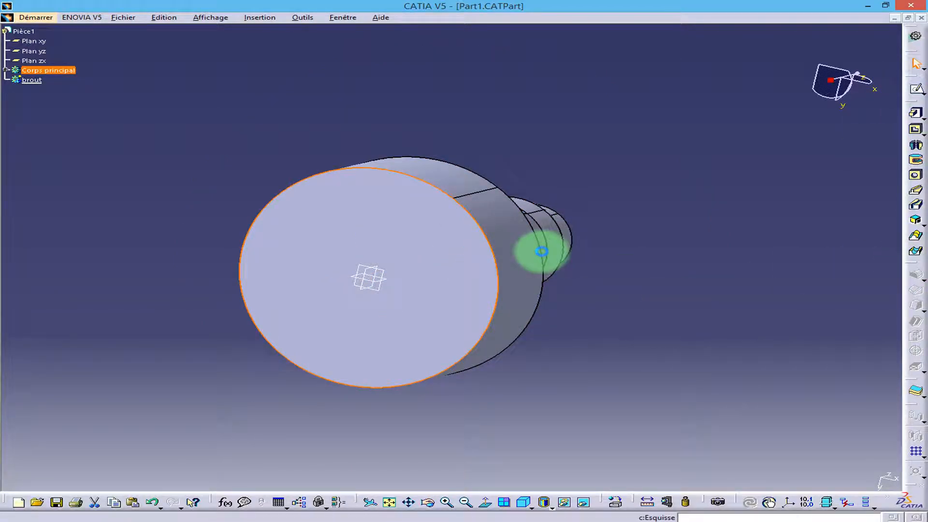
pyautogui.click(477, 276)
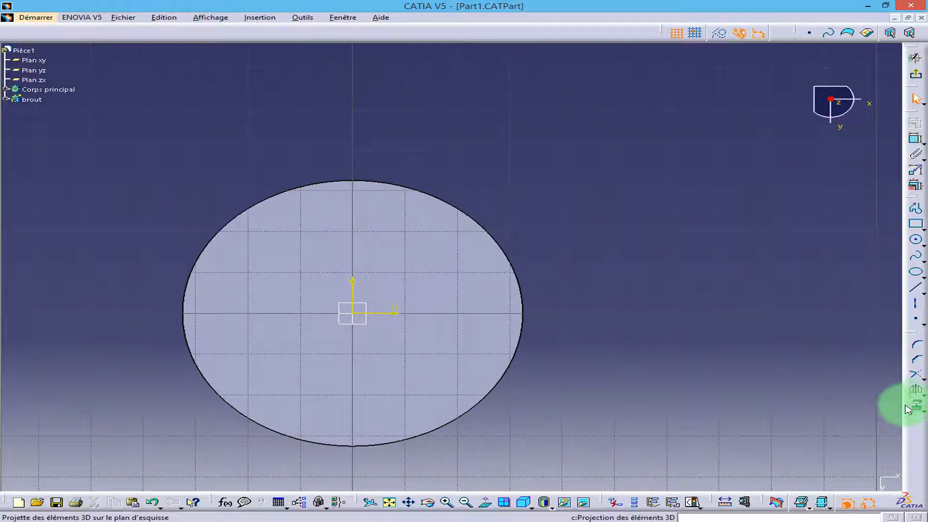
pyautogui.click(513, 357)
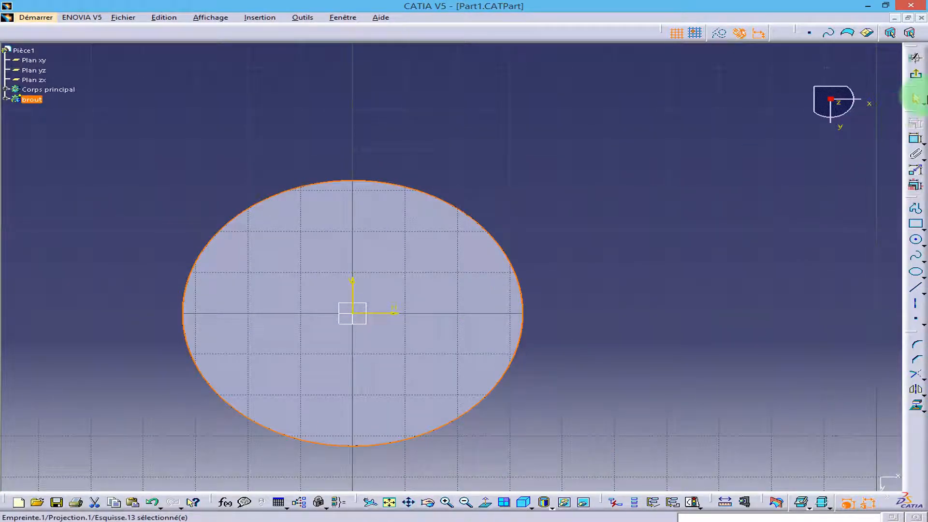
pyautogui.click(534, 237)
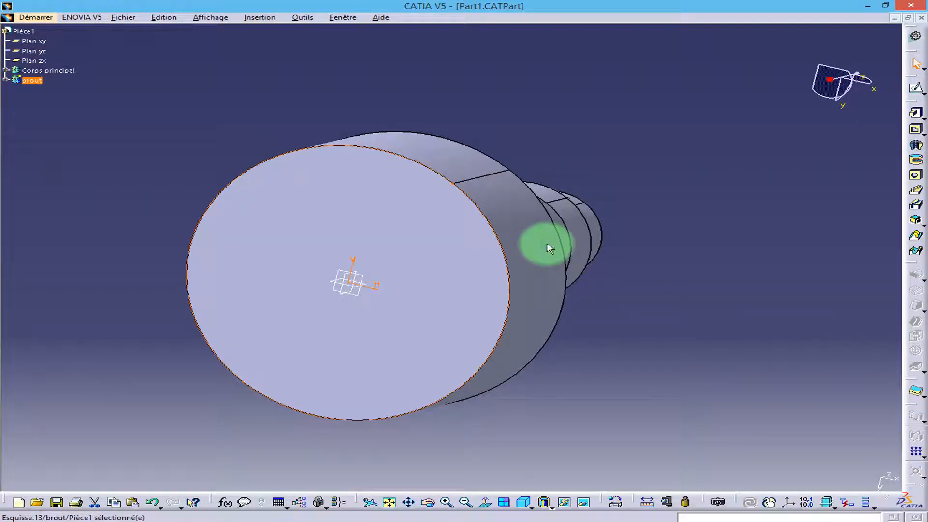
# Extrude the projected circle 94 mm with the direction reversed so that it runs along the whole shaft
pyautogui.click(518, 486)
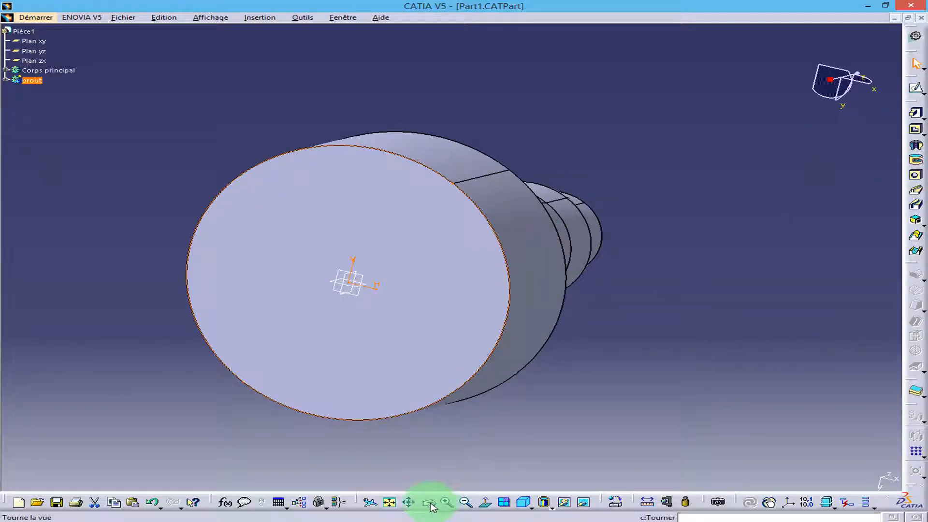
pyautogui.moveTo(665, 195); pyautogui.dragTo(434, 257)
pyautogui.click(917, 158)
pyautogui.click(915, 114)
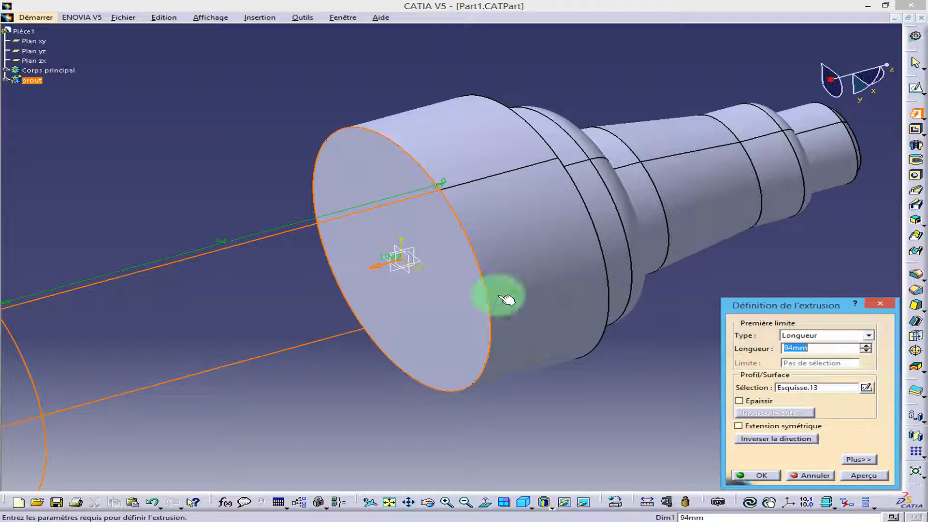
pyautogui.click(778, 438)
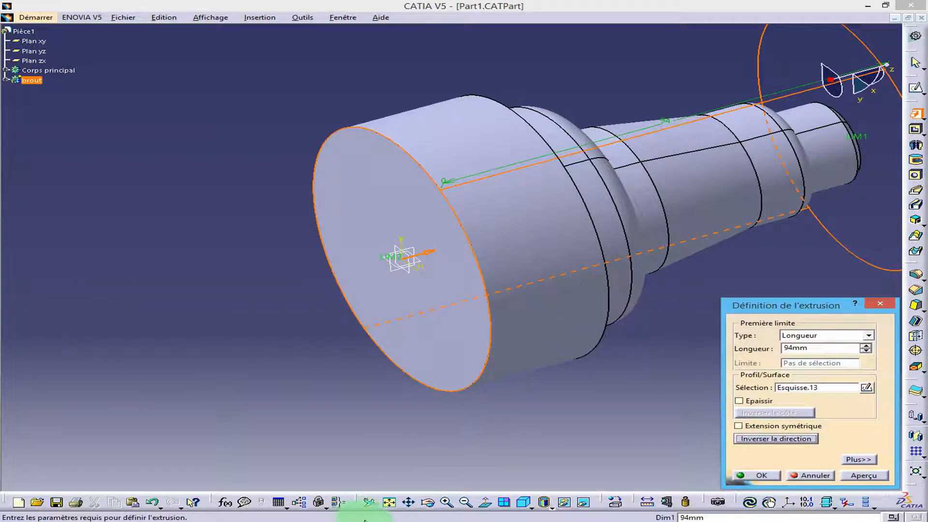
pyautogui.click(409, 502)
pyautogui.moveTo(683, 207); pyautogui.dragTo(486, 253)
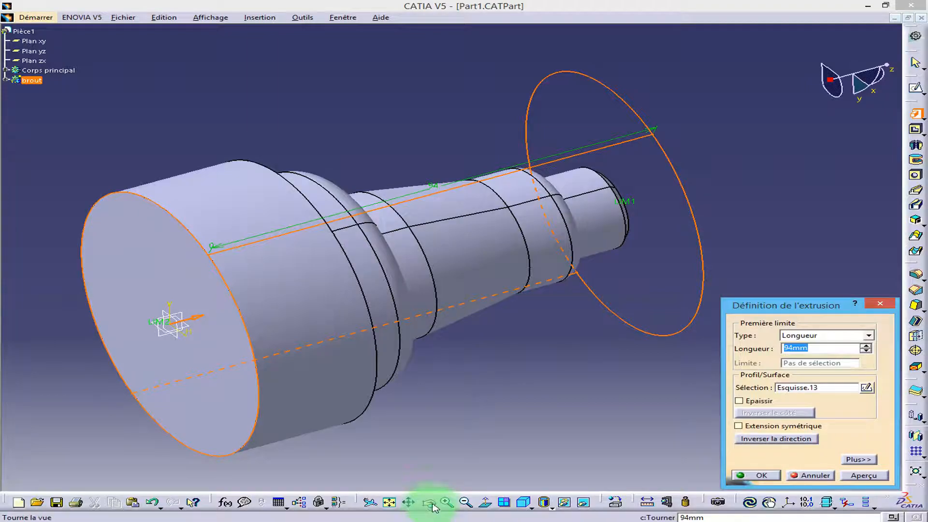
pyautogui.click(429, 502)
pyautogui.moveTo(673, 166); pyautogui.dragTo(668, 232)
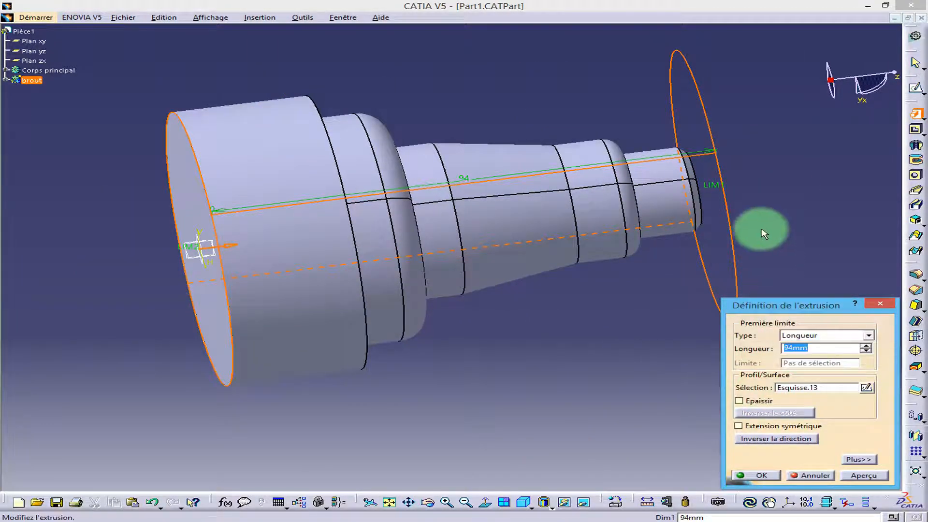
pyautogui.click(429, 502)
pyautogui.moveTo(700, 218); pyautogui.dragTo(718, 209)
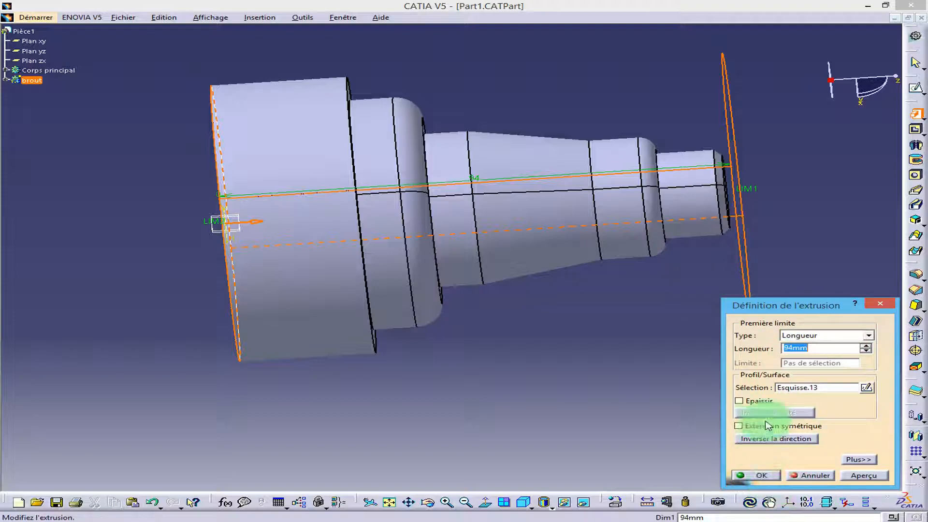
pyautogui.click(752, 475)
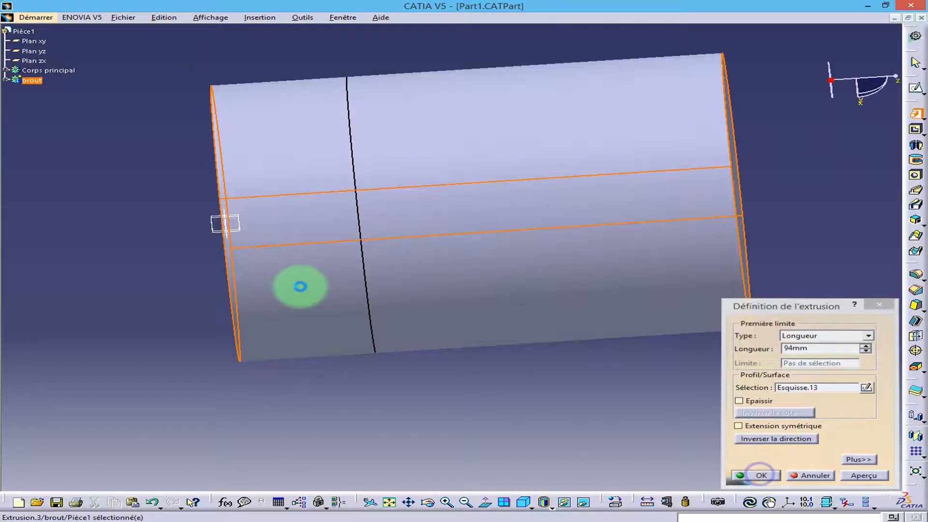
# Give the brout body a green, semi-transparent fill in its graphic properties
pyautogui.click(33, 81)
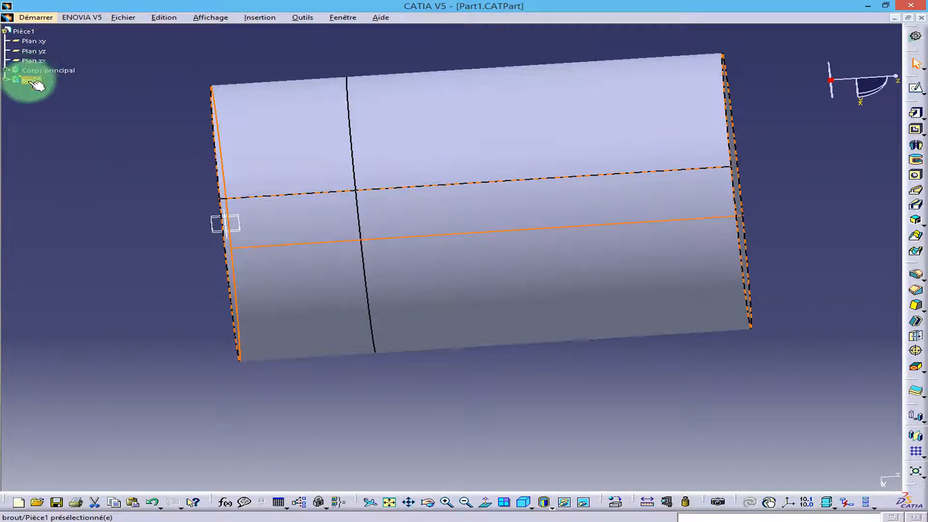
pyautogui.rightClick(35, 82)
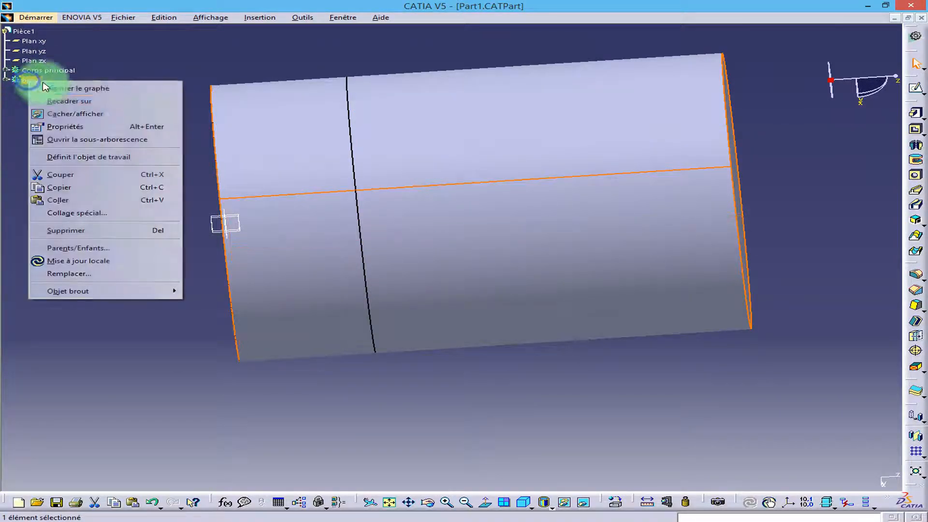
pyautogui.click(61, 126)
pyautogui.click(735, 219)
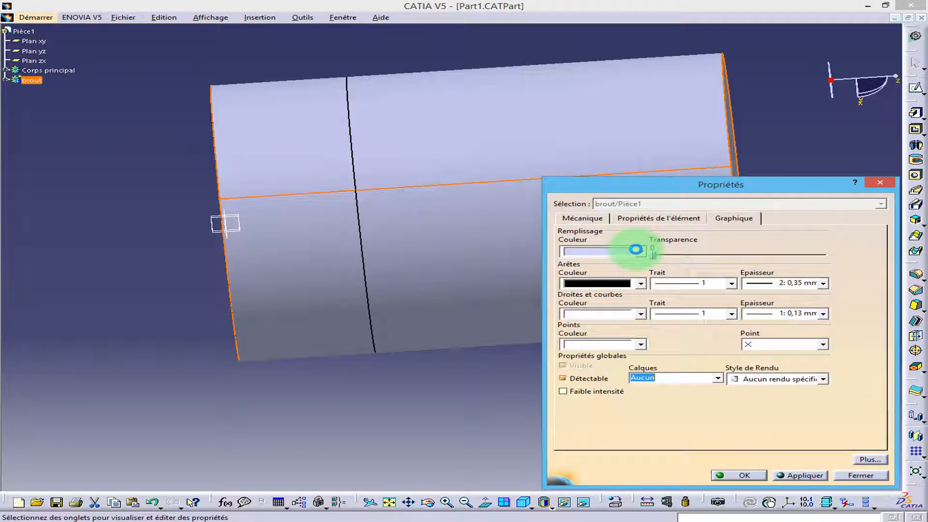
pyautogui.click(640, 252)
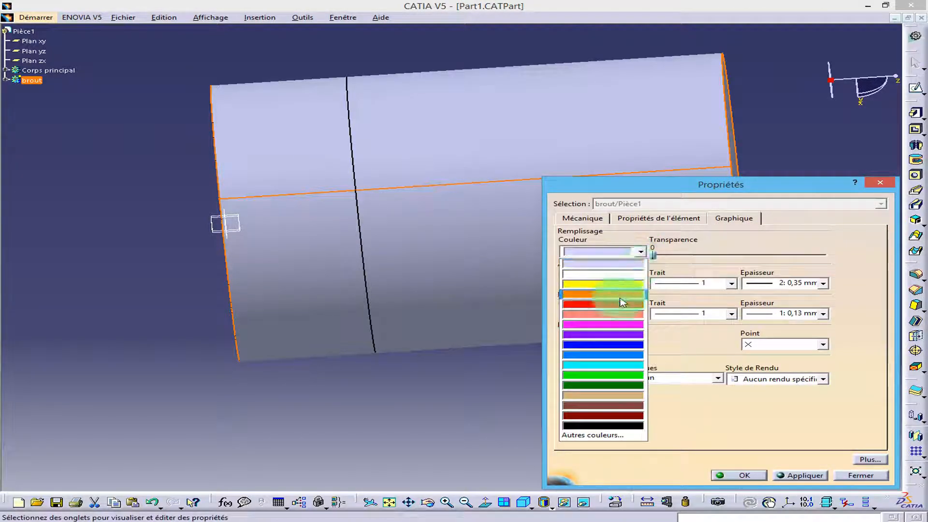
pyautogui.click(614, 385)
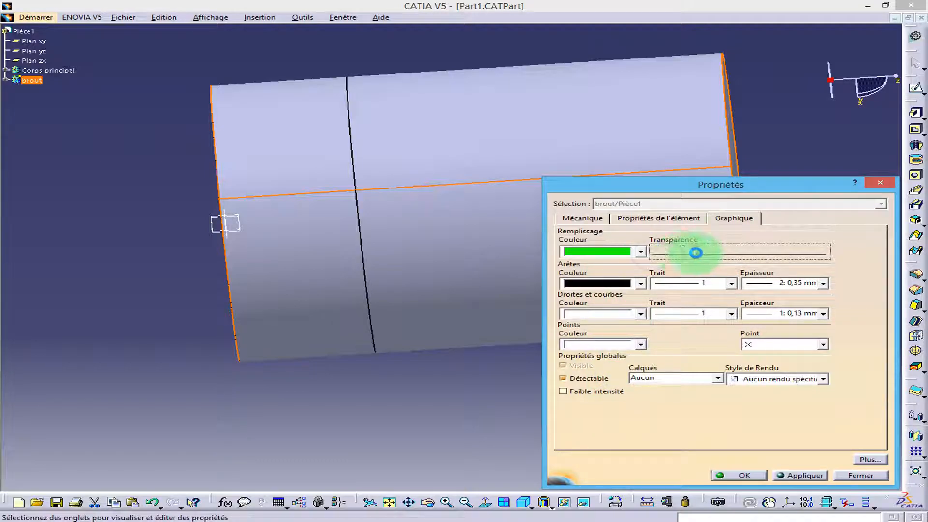
pyautogui.click(804, 476)
pyautogui.click(732, 476)
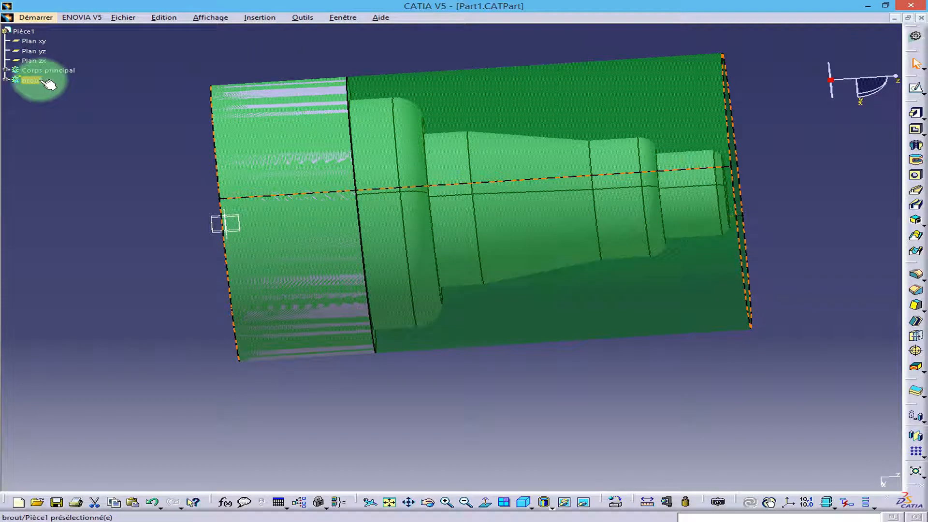
# Define Corps principal as the work object
pyautogui.click(57, 73)
pyautogui.rightClick(57, 73)
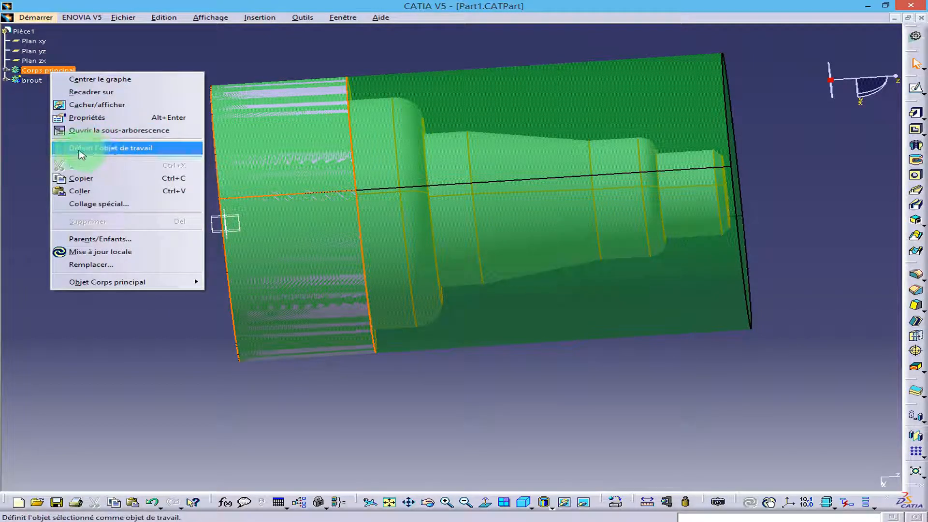
pyautogui.click(138, 155)
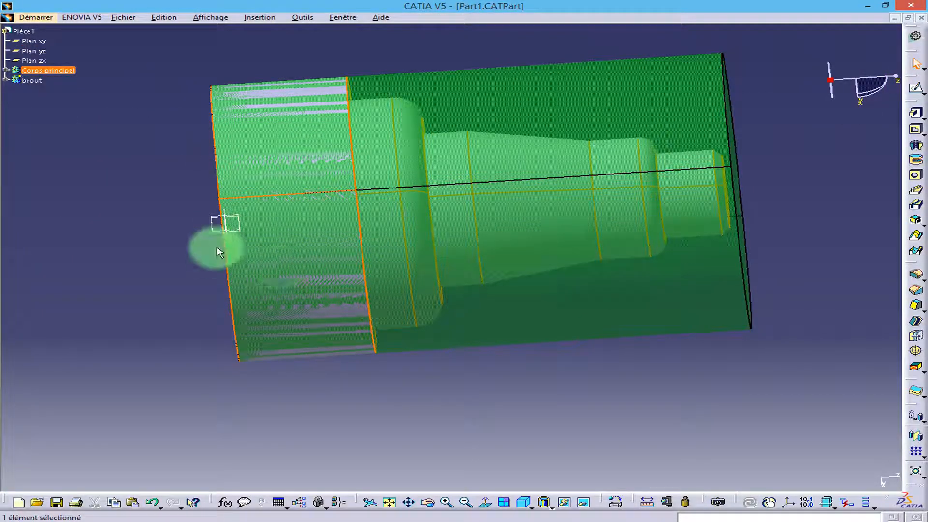
# Create a sketch on the yz plane with the hidden revolve profile's stepped outline projected from the 50-side shoulder to the small end
pyautogui.click(34, 51)
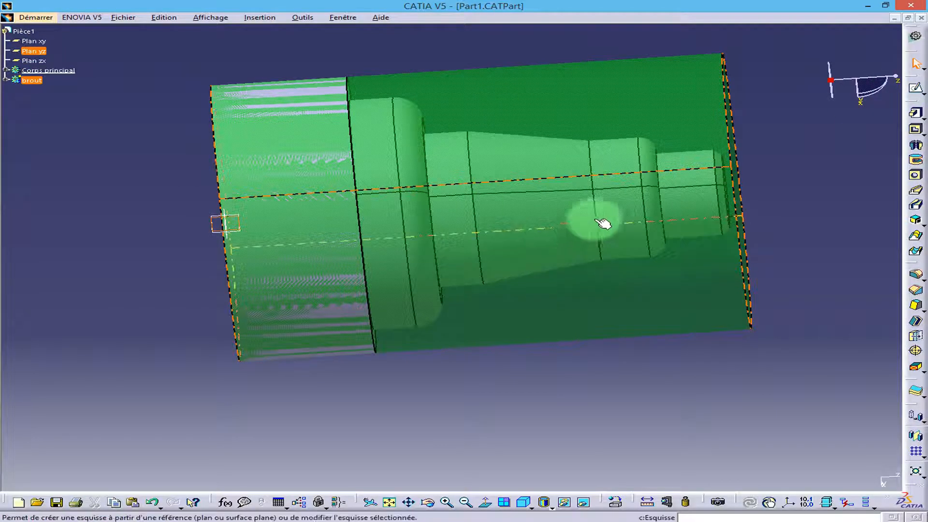
pyautogui.click(915, 128)
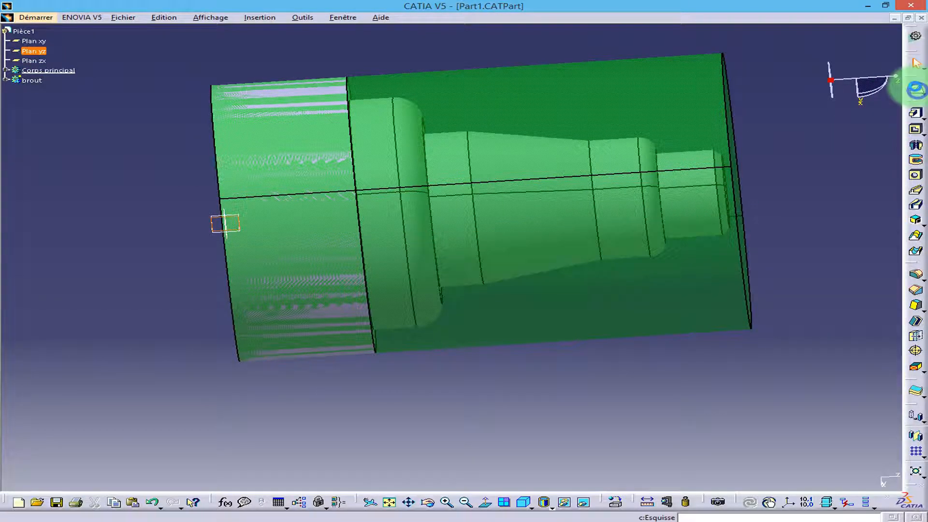
pyautogui.click(916, 90)
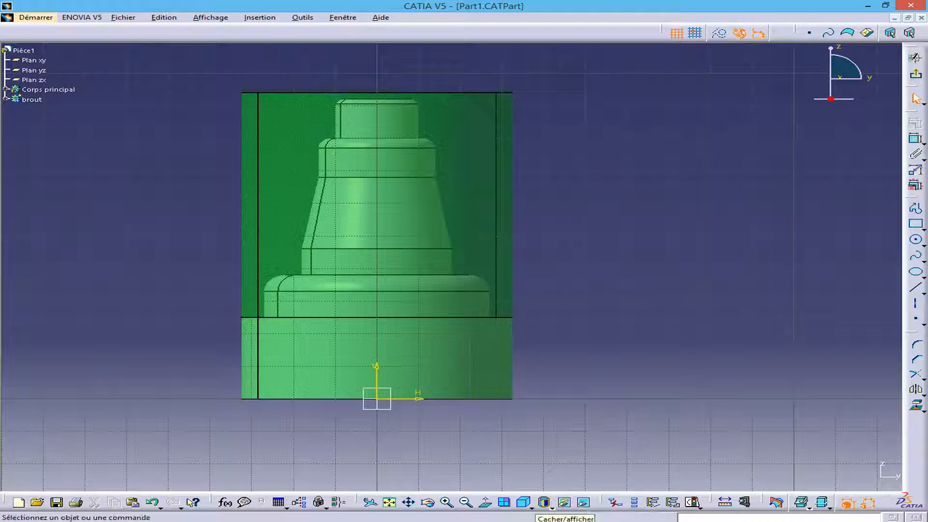
pyautogui.click(584, 504)
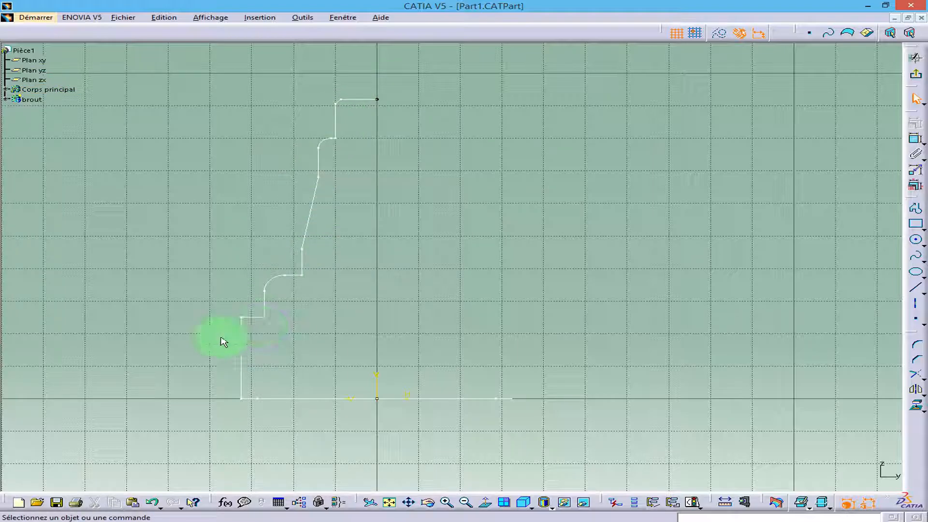
pyautogui.click(748, 195)
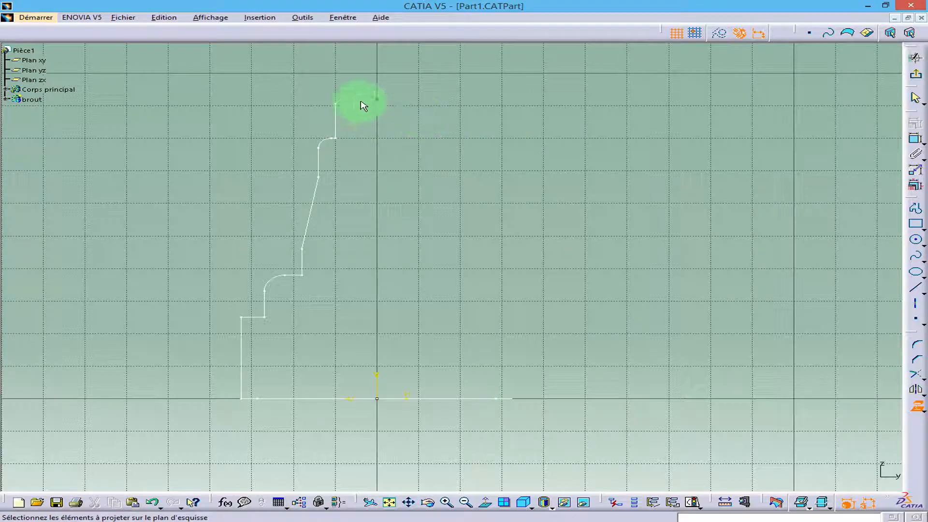
pyautogui.click(445, 502)
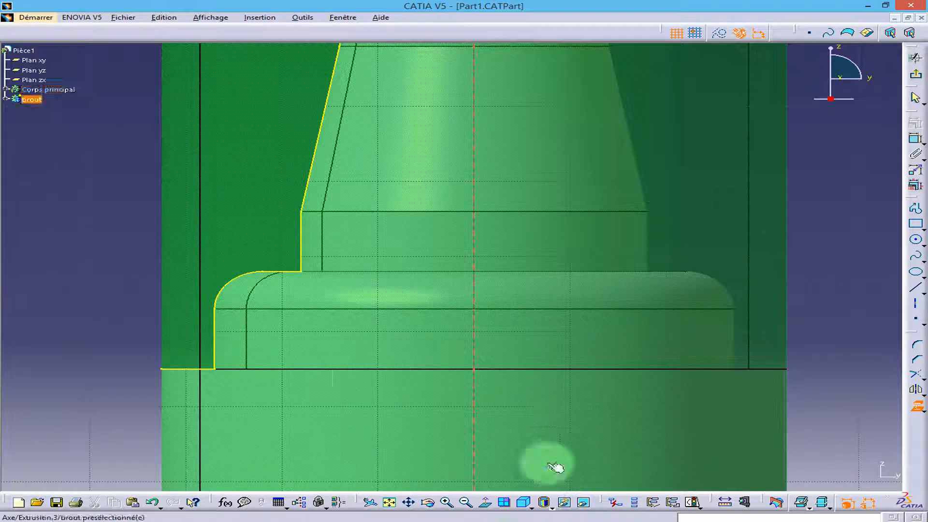
pyautogui.click(389, 504)
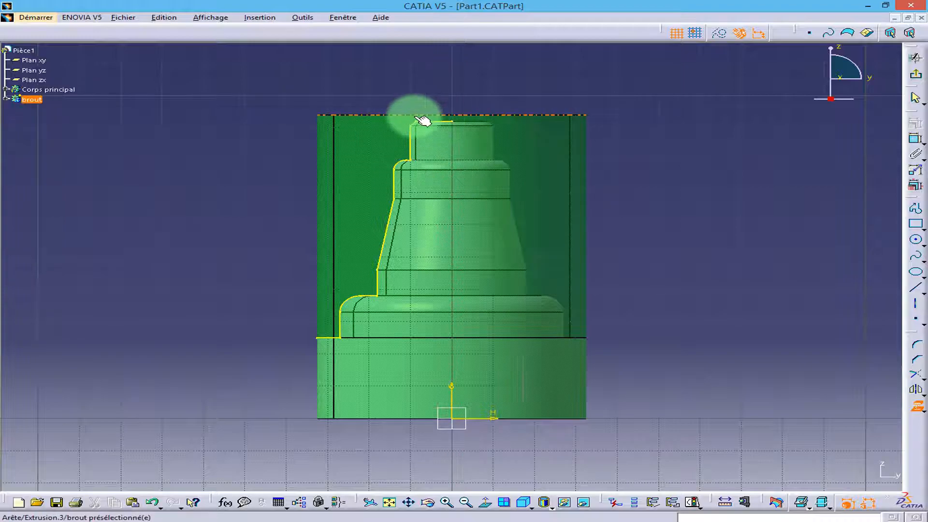
pyautogui.click(916, 73)
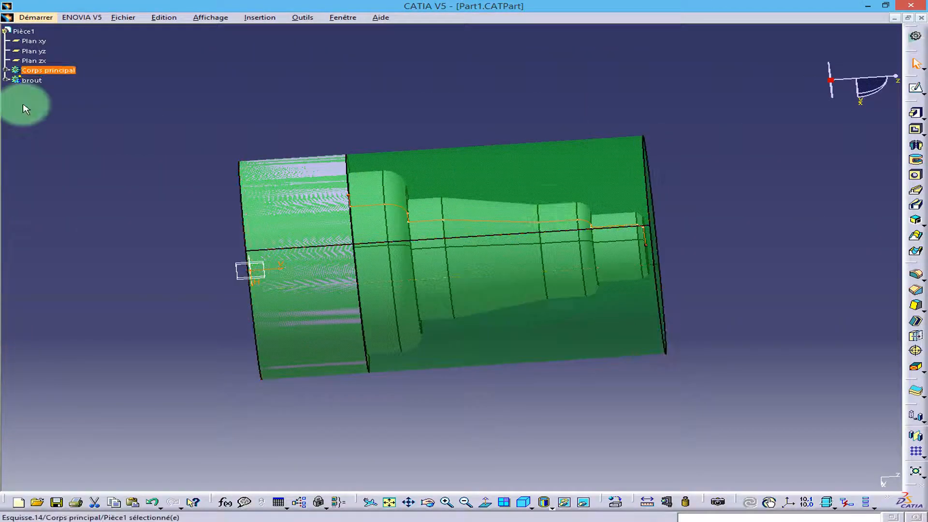
pyautogui.click(783, 273)
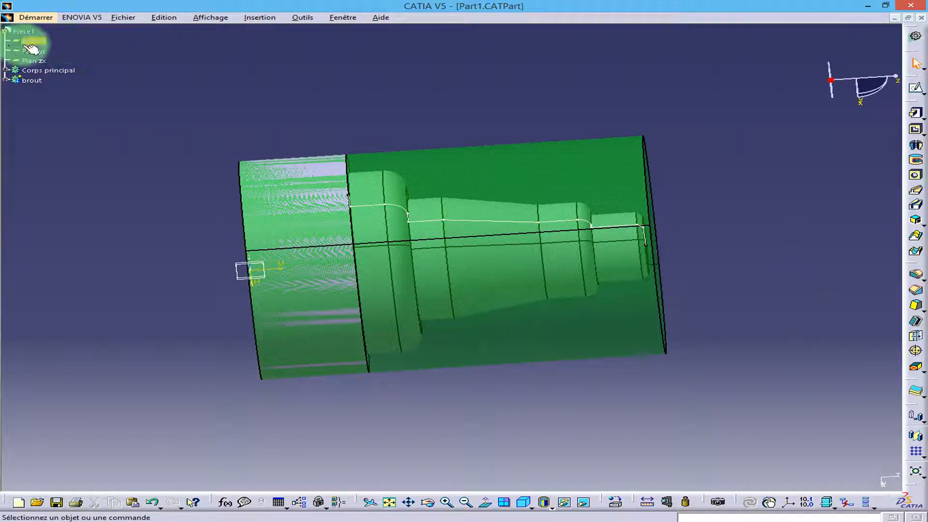
# Start another sketch on the yz plane and draw a horizontal line above the stock, from the vertical axis to about the stock's outer edge
pyautogui.click(29, 52)
pyautogui.click(913, 87)
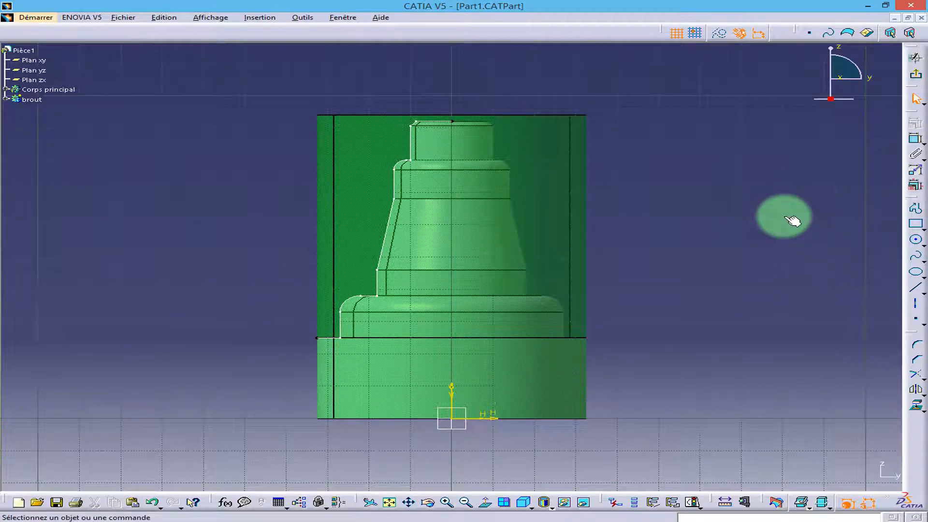
pyautogui.click(915, 288)
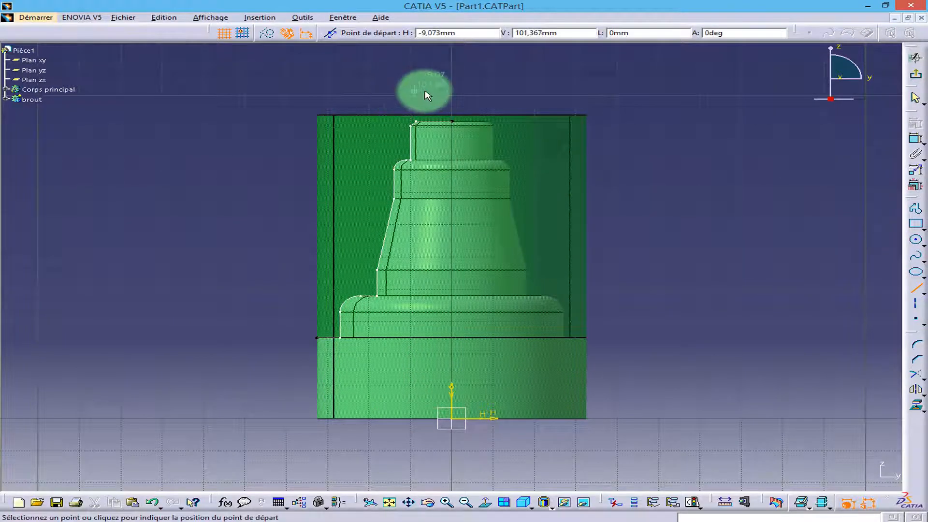
pyautogui.click(451, 90)
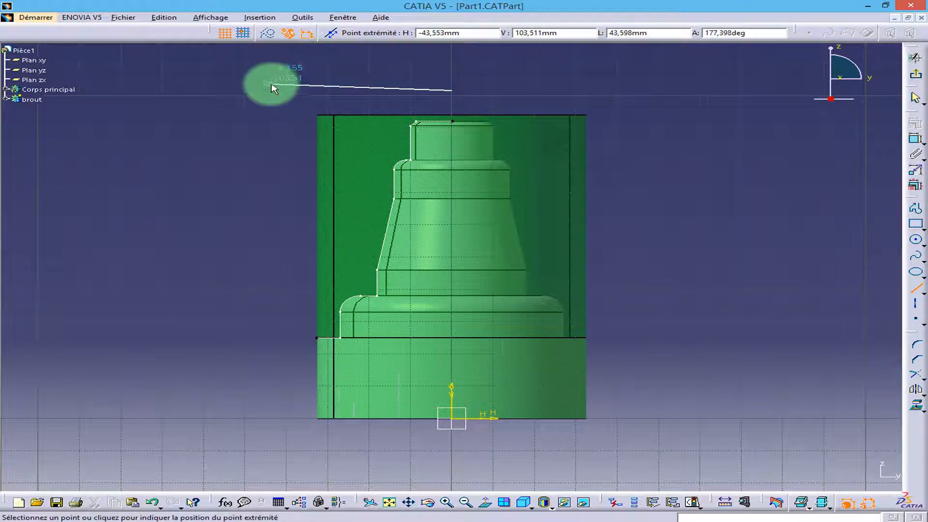
pyautogui.click(316, 90)
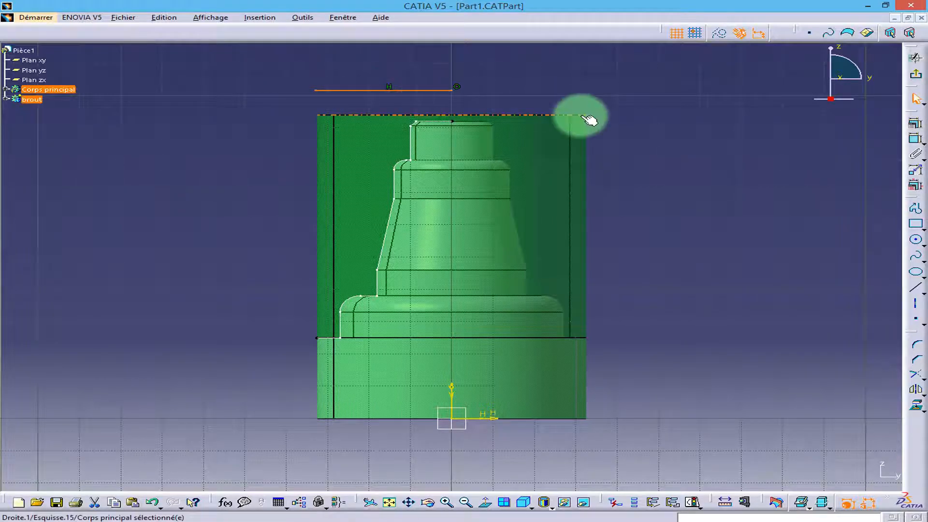
# Dimension the length of the horizontal line above the stock and set it to 65/2 mm
pyautogui.click(915, 140)
pyautogui.click(395, 91)
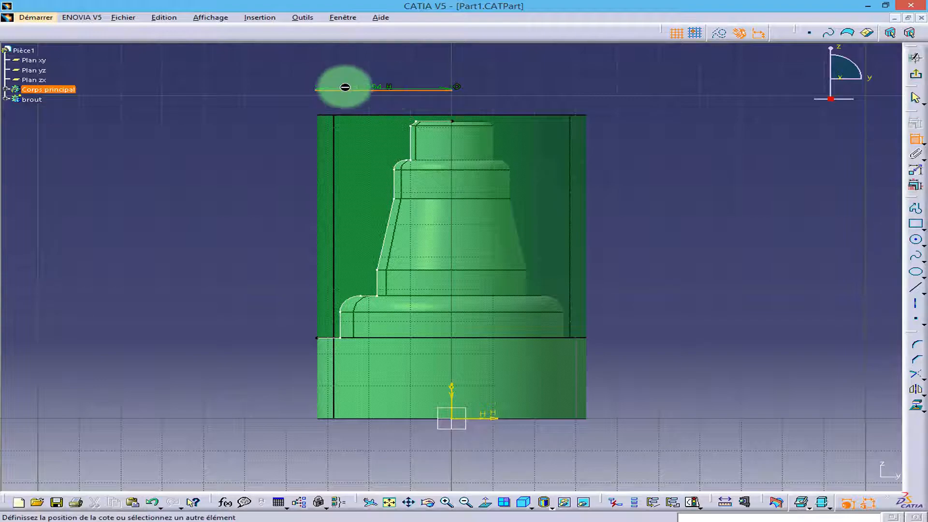
pyautogui.click(352, 69)
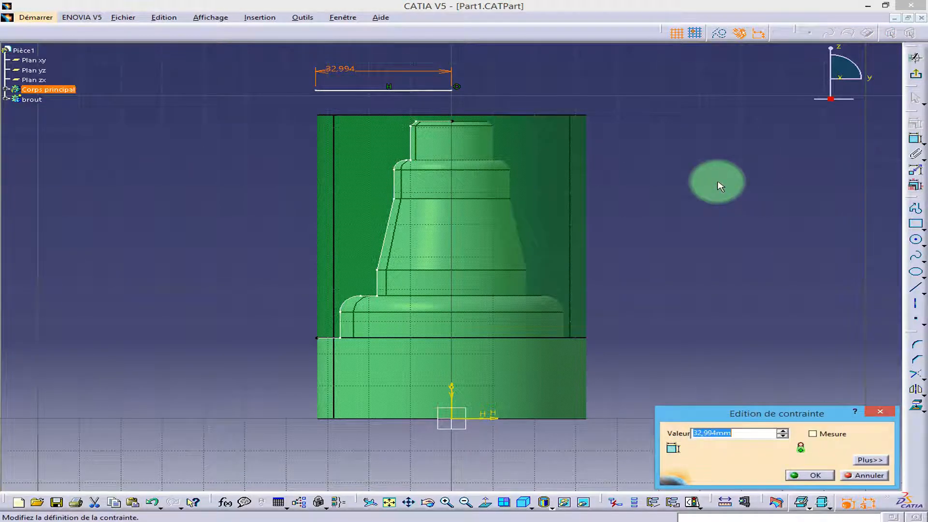
pyautogui.write('65/2')
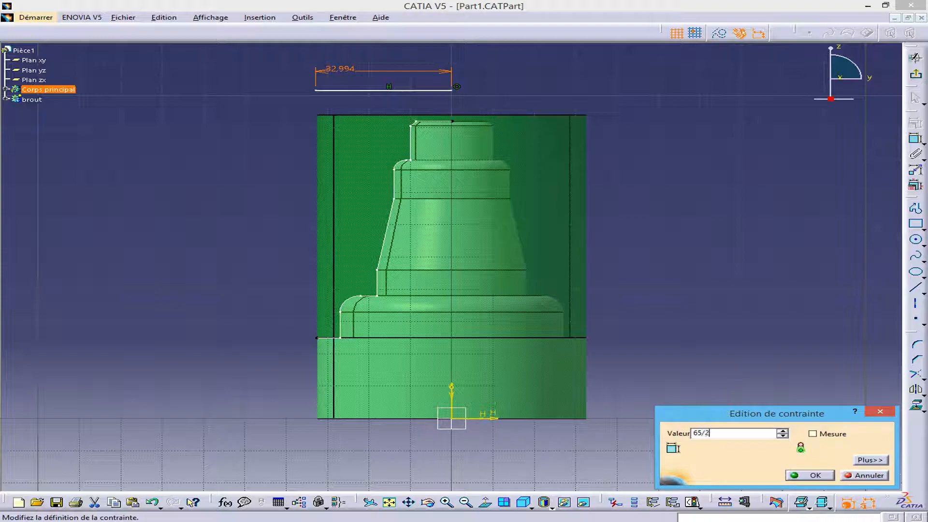
pyautogui.press('Return')
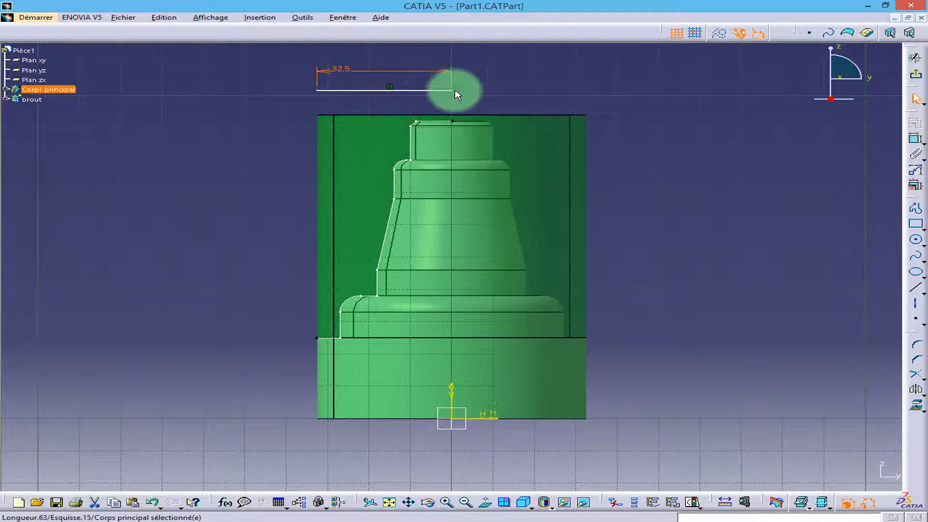
# Constrain the horizontal line to be coincident with the stock's top edge and leave the sketch
pyautogui.click(408, 94)
pyautogui.click(916, 137)
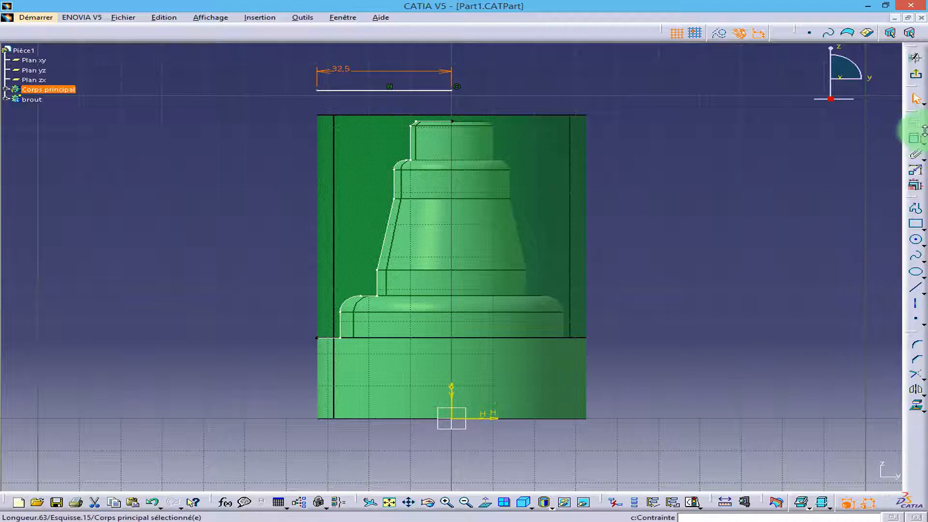
pyautogui.click(406, 91)
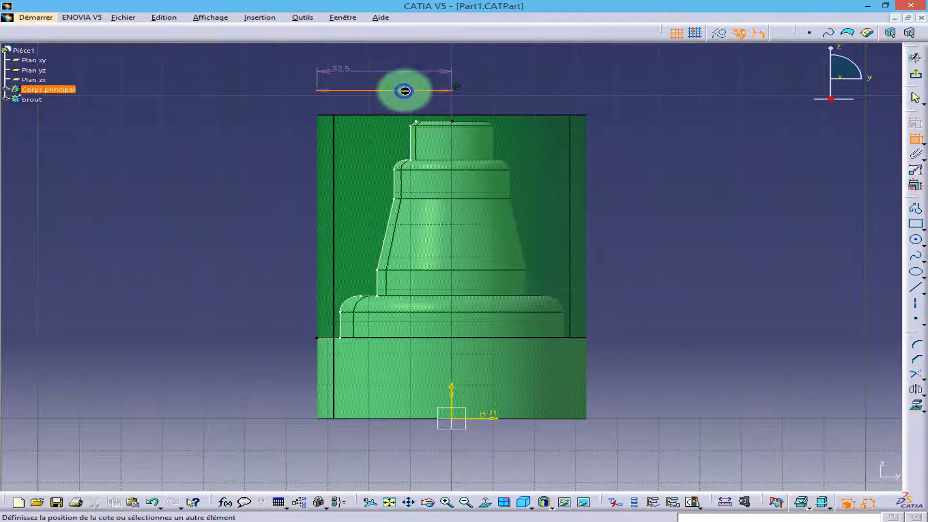
pyautogui.click(402, 115)
pyautogui.rightClick(140, 117)
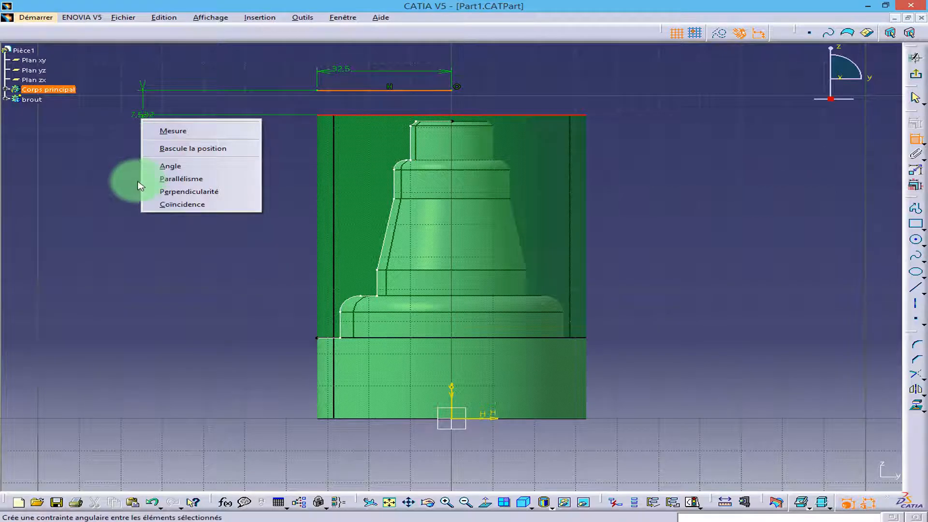
pyautogui.click(180, 206)
pyautogui.click(915, 74)
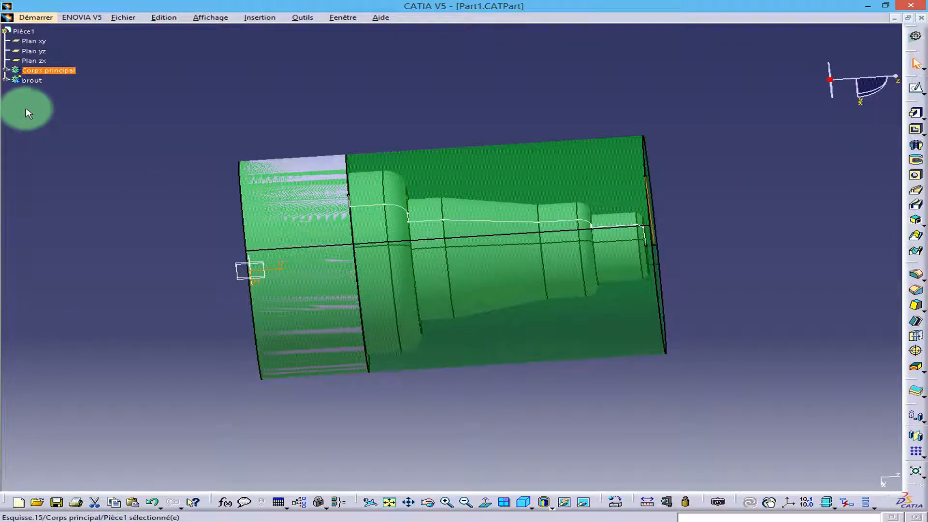
# Create a sketch on the yz plane containing a copy of the stock's top line offset 2 mm towards the shaft
pyautogui.click(82, 77)
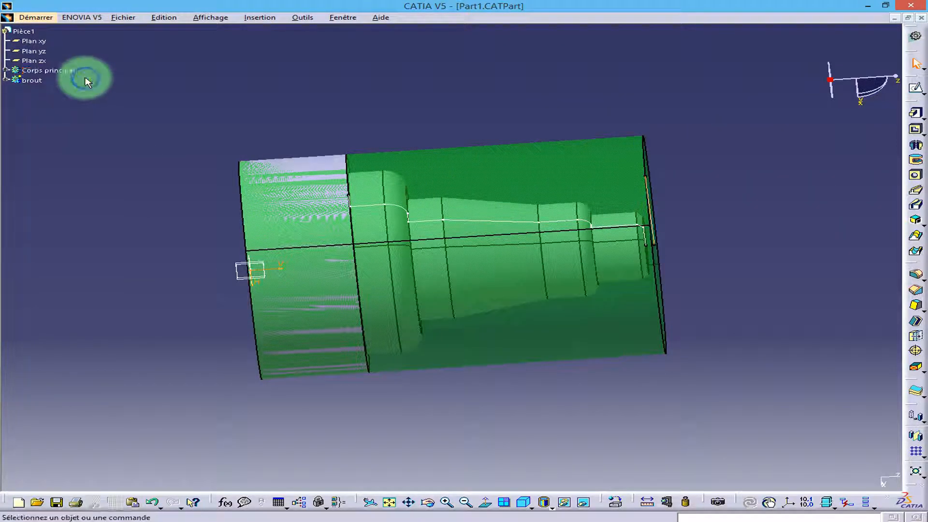
pyautogui.click(40, 51)
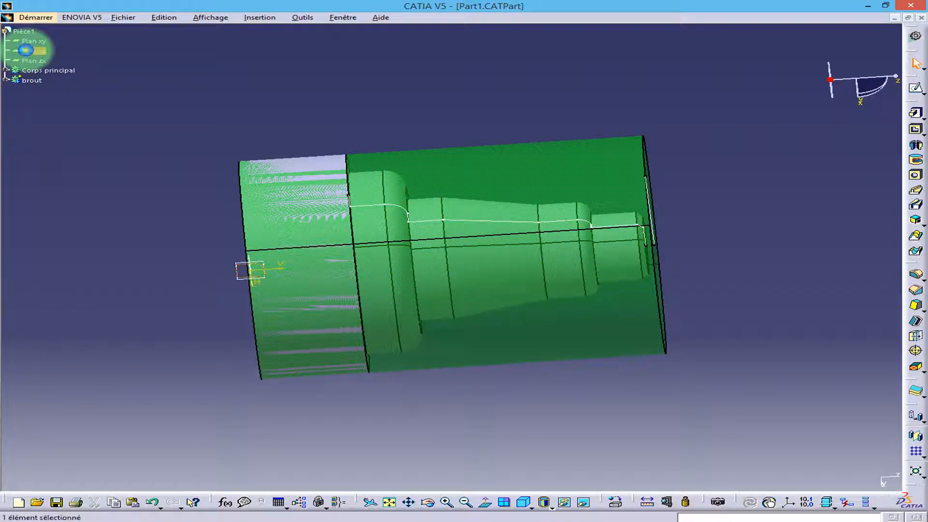
pyautogui.click(915, 89)
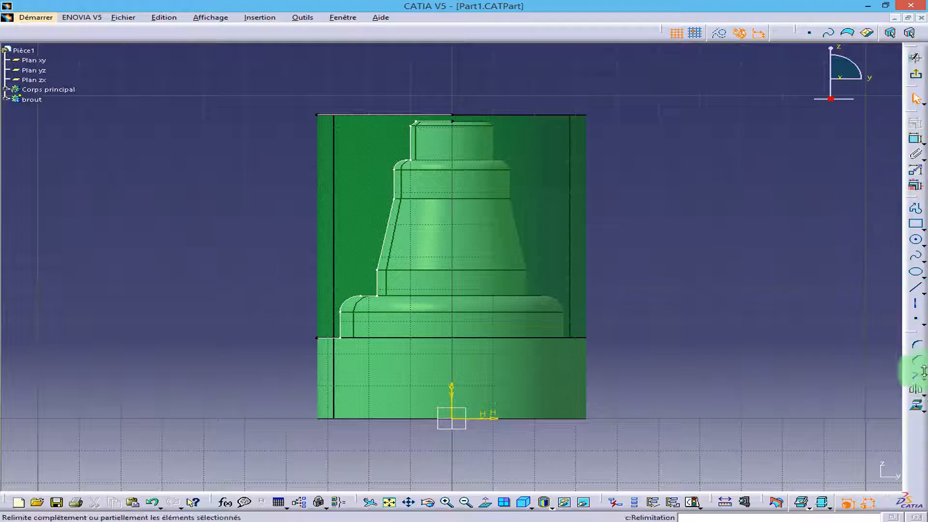
pyautogui.click(923, 397)
pyautogui.click(917, 406)
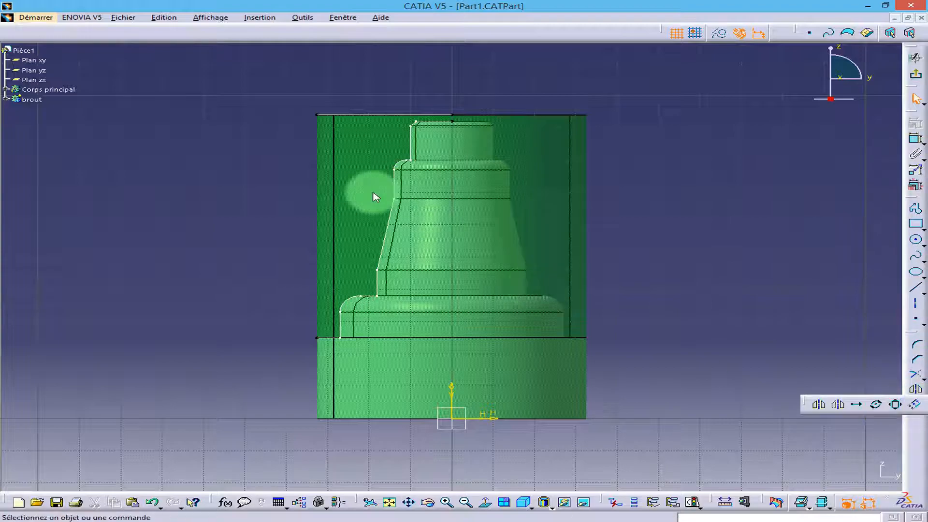
pyautogui.click(377, 116)
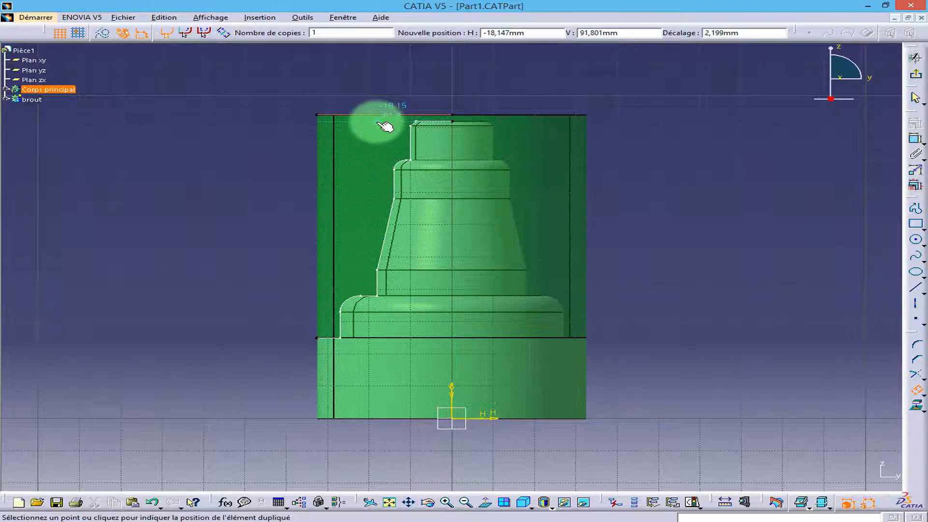
pyautogui.click(384, 122)
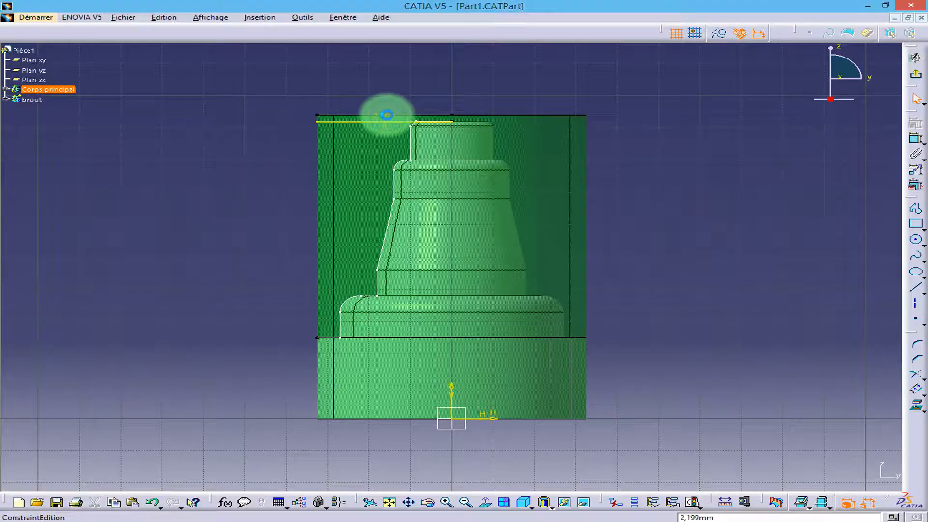
pyautogui.doubleClick(387, 115)
pyautogui.write('2')
pyautogui.press('Return')
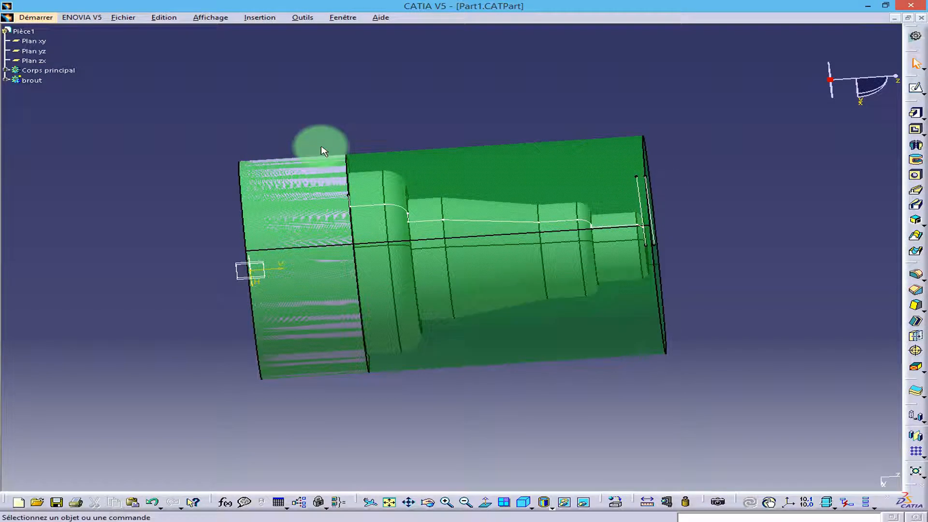
# Create another sketch on the yz plane with the hidden revolve profile's vertical outer edge below the lowest shoulder projected into it
pyautogui.click(34, 51)
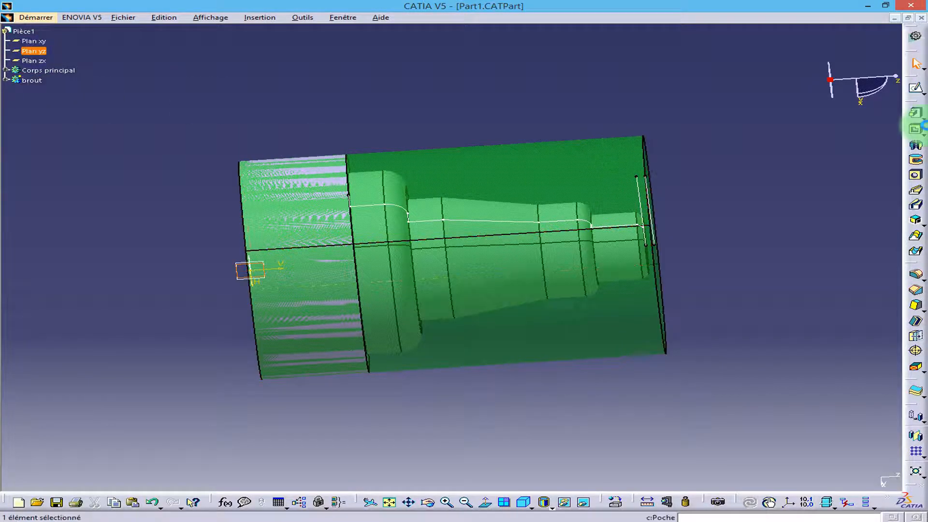
pyautogui.click(916, 90)
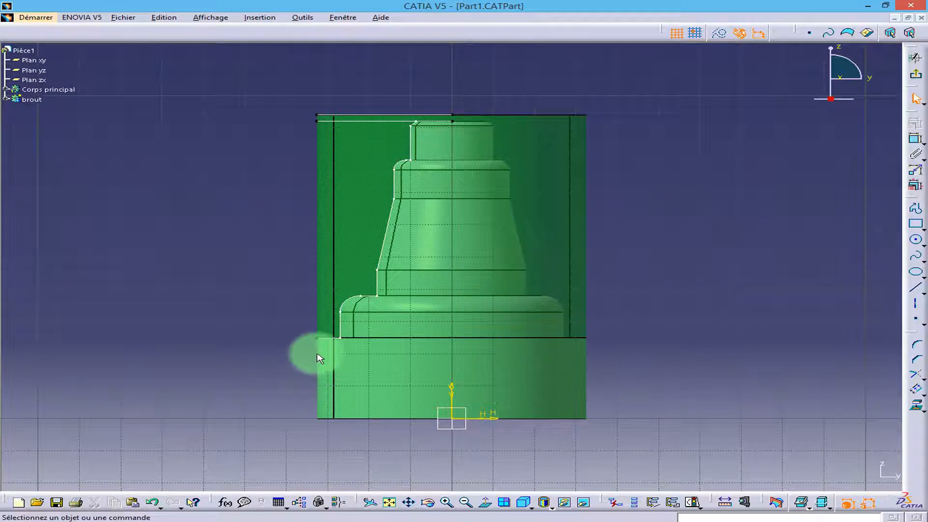
pyautogui.click(586, 503)
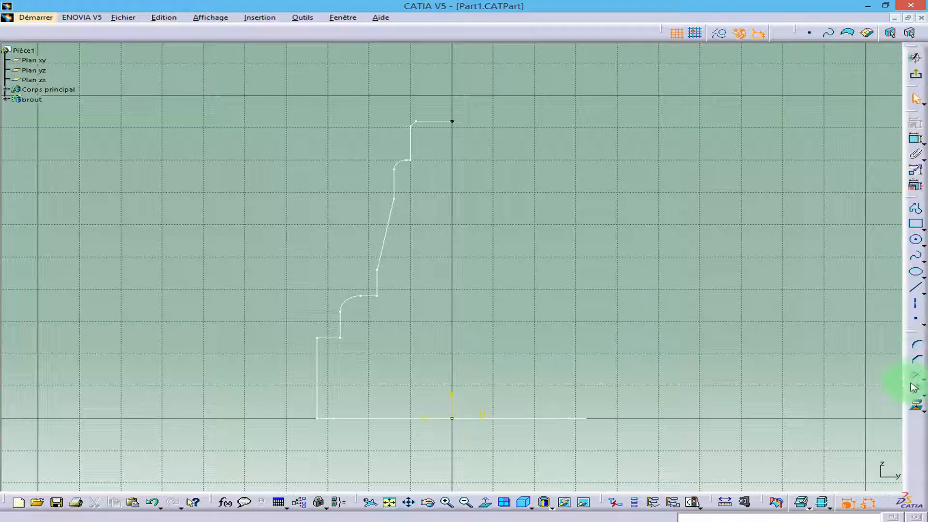
pyautogui.click(317, 384)
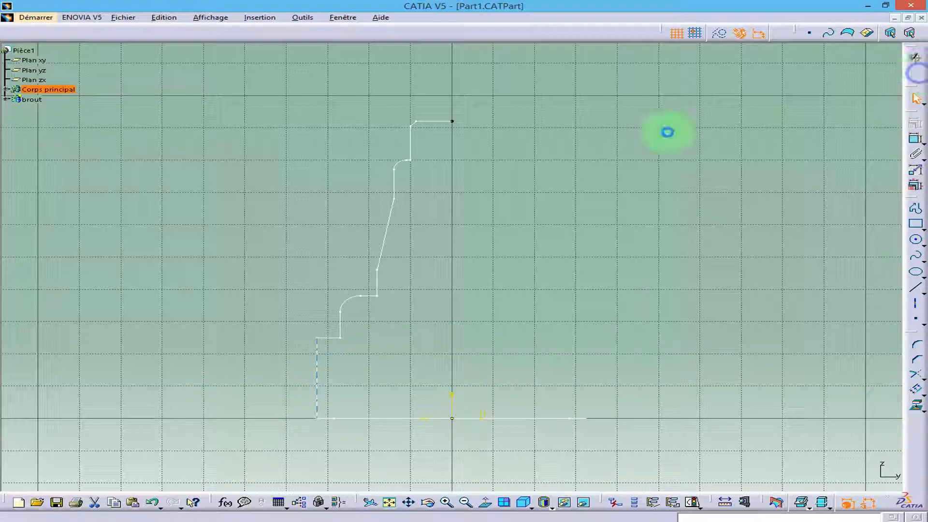
pyautogui.click(584, 502)
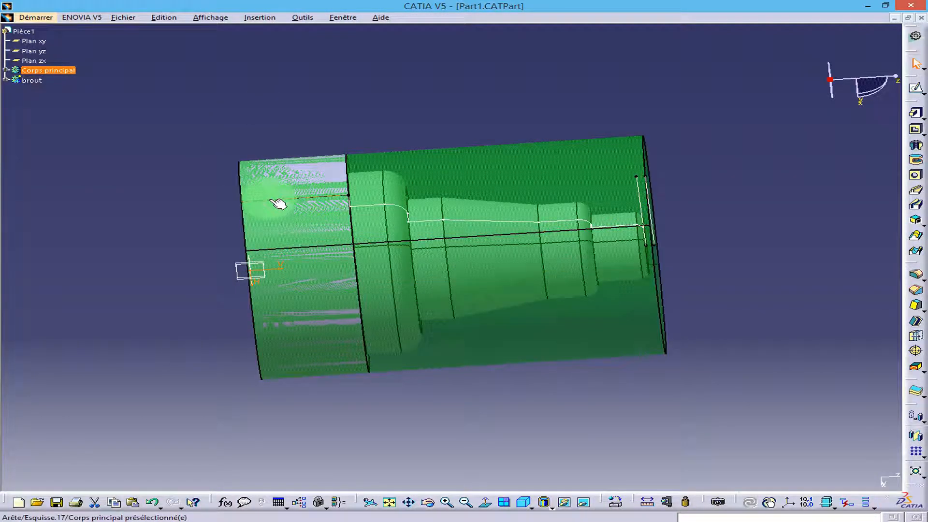
# Reopen the projected-edge sketch and draw a near-vertical line from the edge's lower end to just above the stock
pyautogui.doubleClick(270, 198)
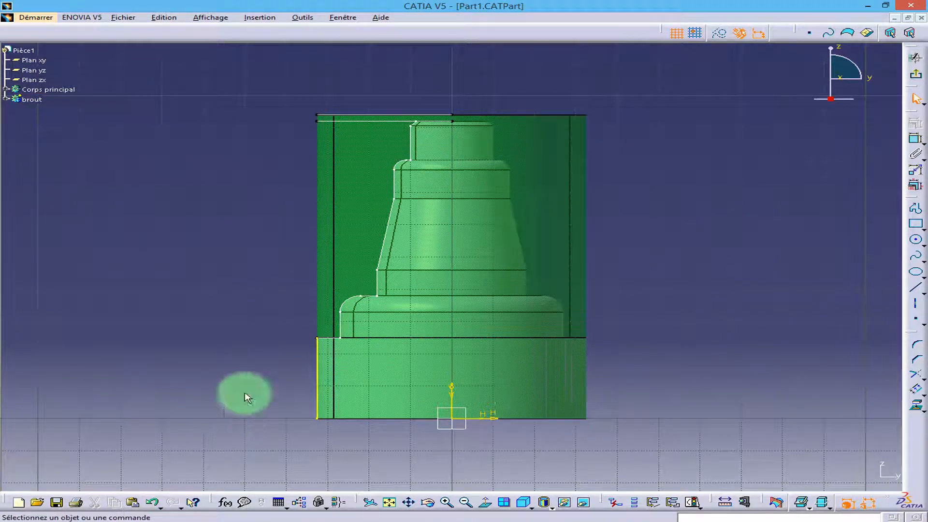
pyautogui.click(915, 291)
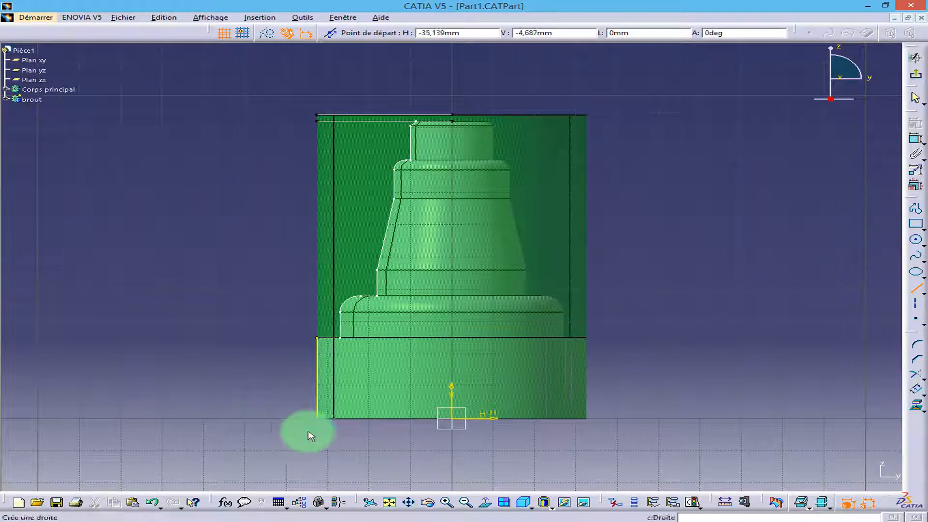
pyautogui.click(317, 418)
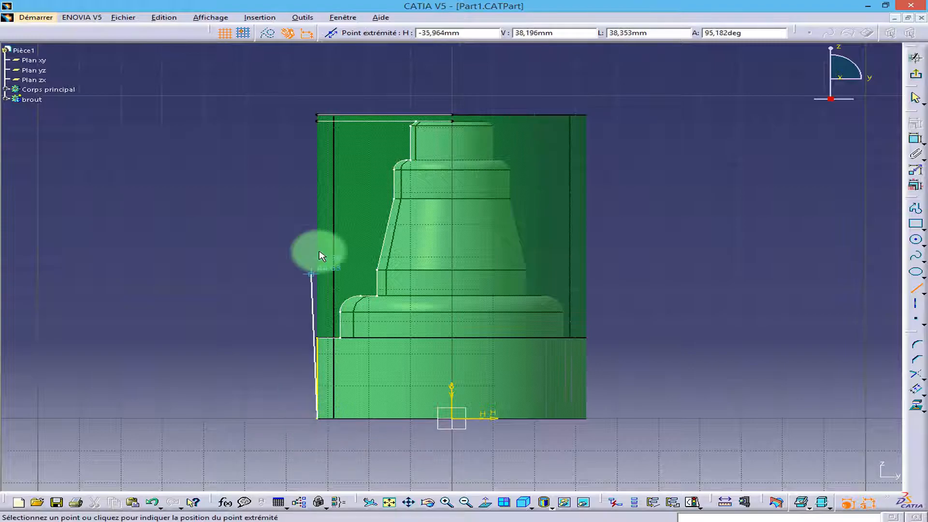
pyautogui.click(308, 93)
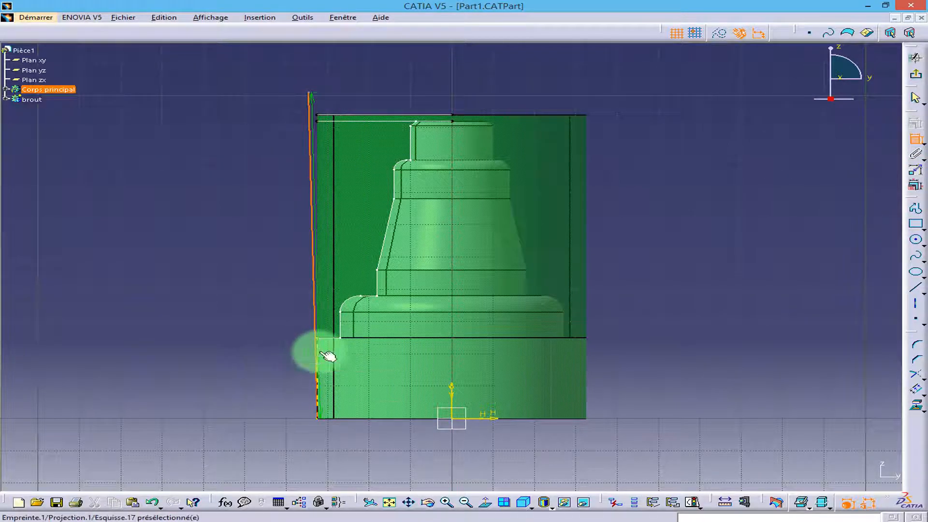
# Make the new line coincident with the projected edge and its upper endpoint coincident with the stock's top line, then leave the sketch
pyautogui.rightClick(255, 220)
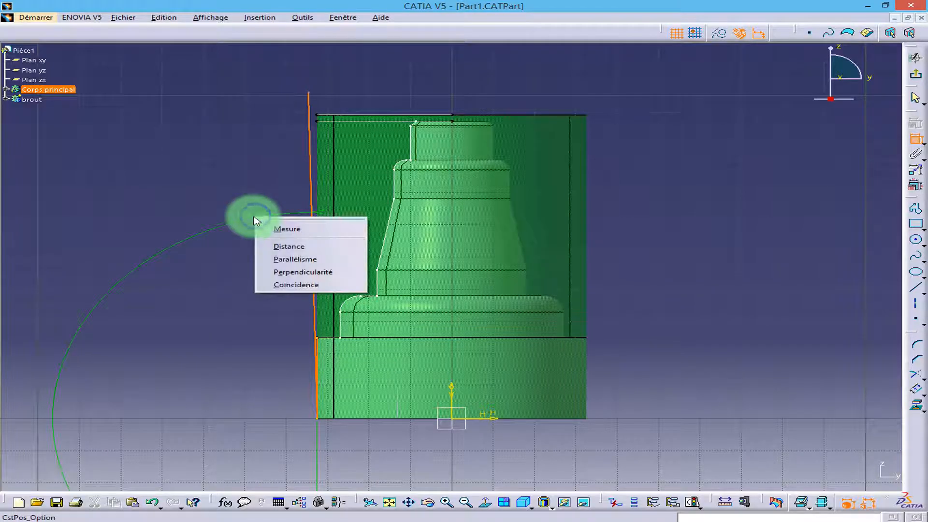
pyautogui.click(290, 285)
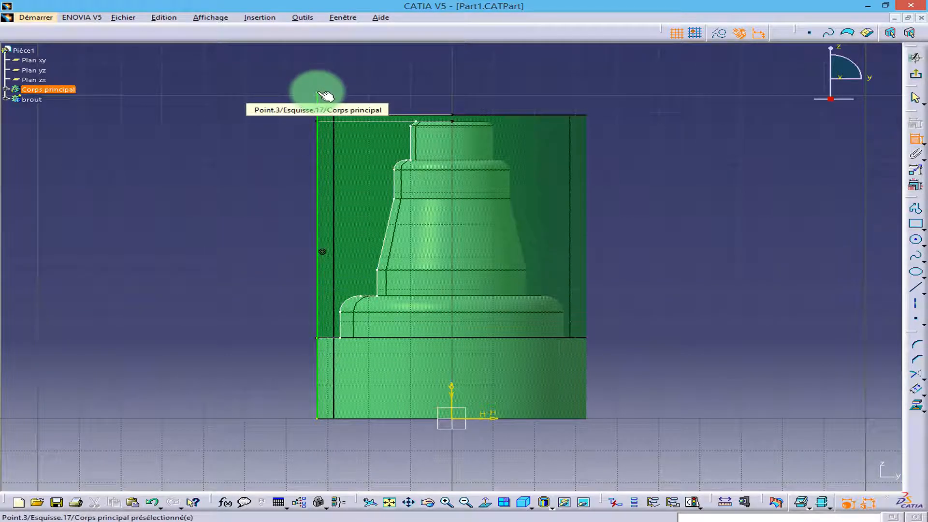
pyautogui.rightClick(227, 109)
pyautogui.click(263, 155)
pyautogui.click(915, 57)
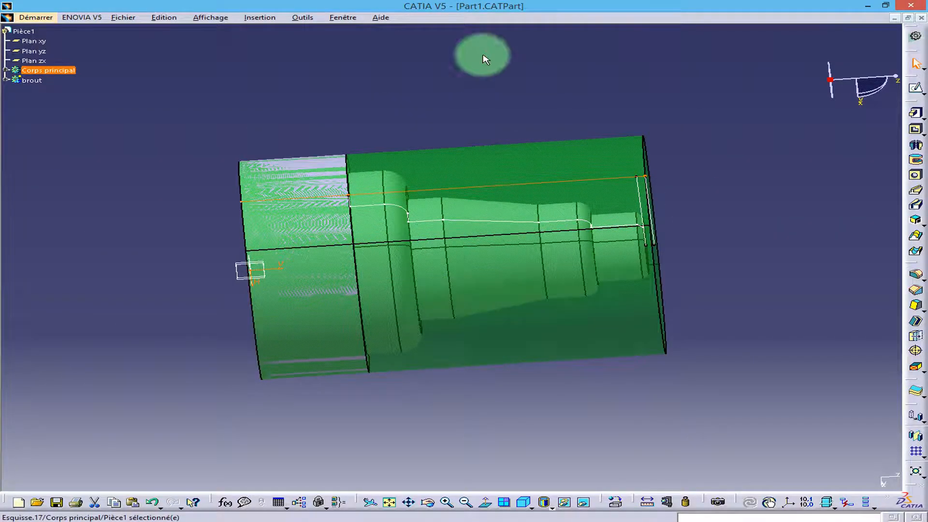
pyautogui.click(737, 243)
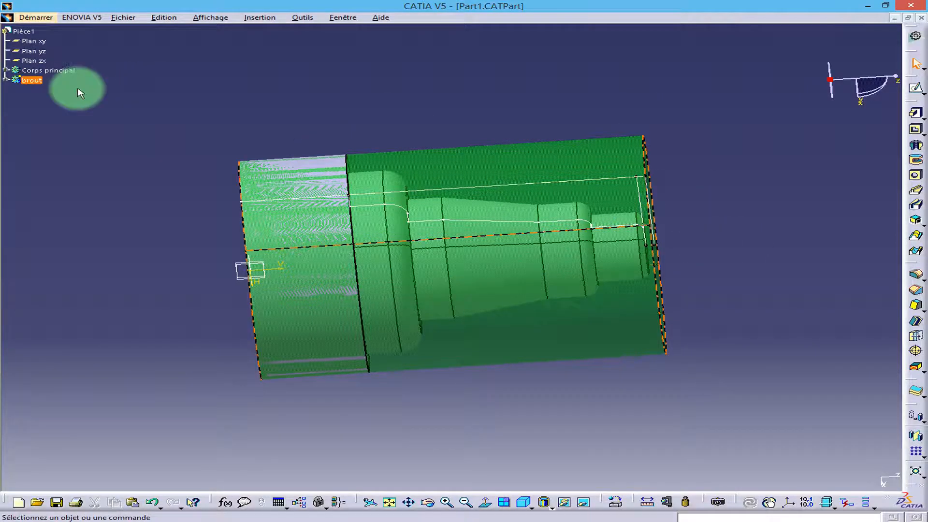
# Switch to the Lathe Machining workbench and hide the green stock body around the shaft
pyautogui.click(35, 17)
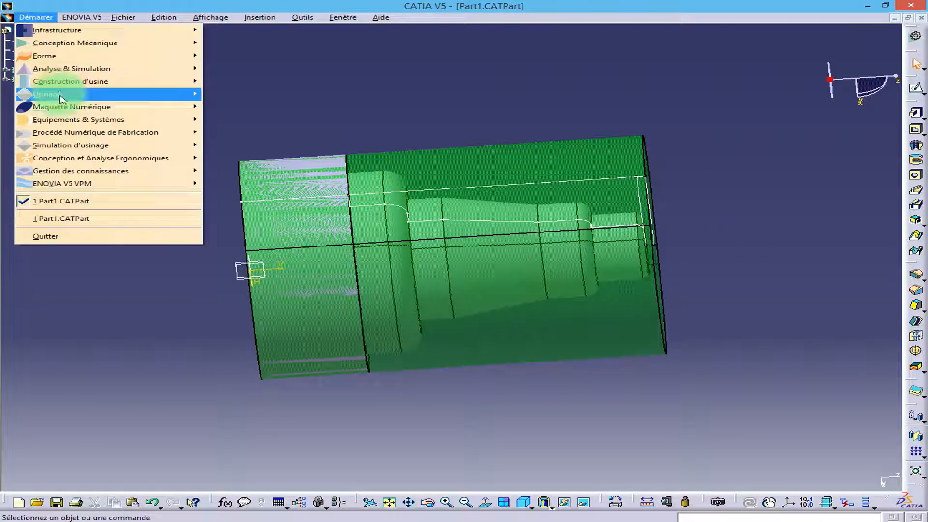
pyautogui.moveTo(53, 94)
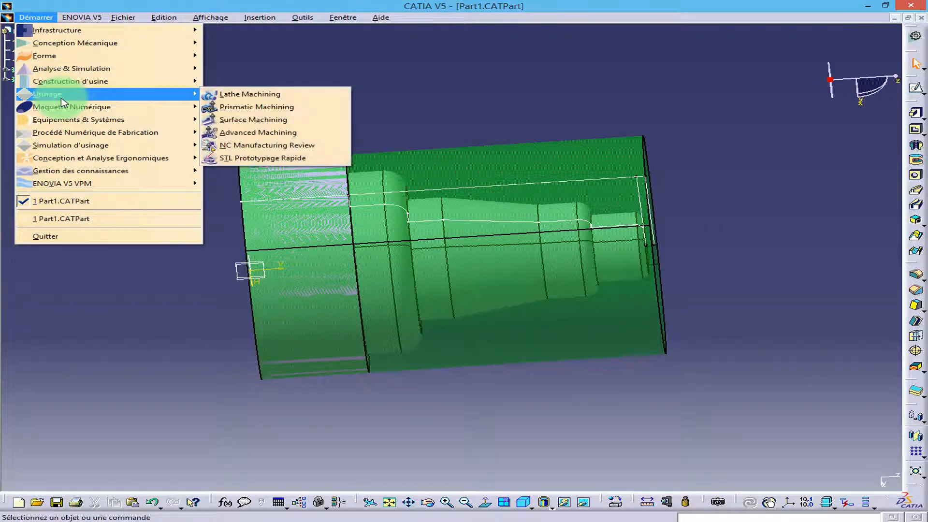
pyautogui.click(250, 95)
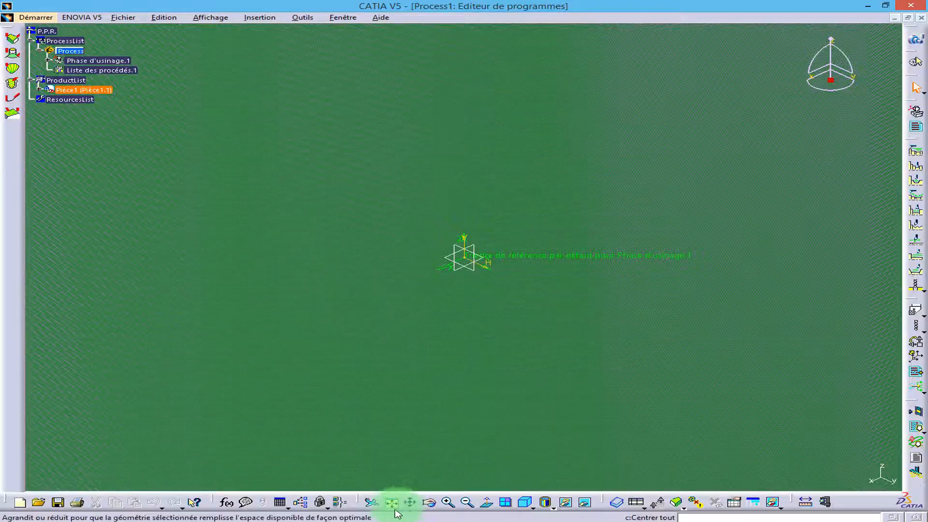
pyautogui.click(391, 505)
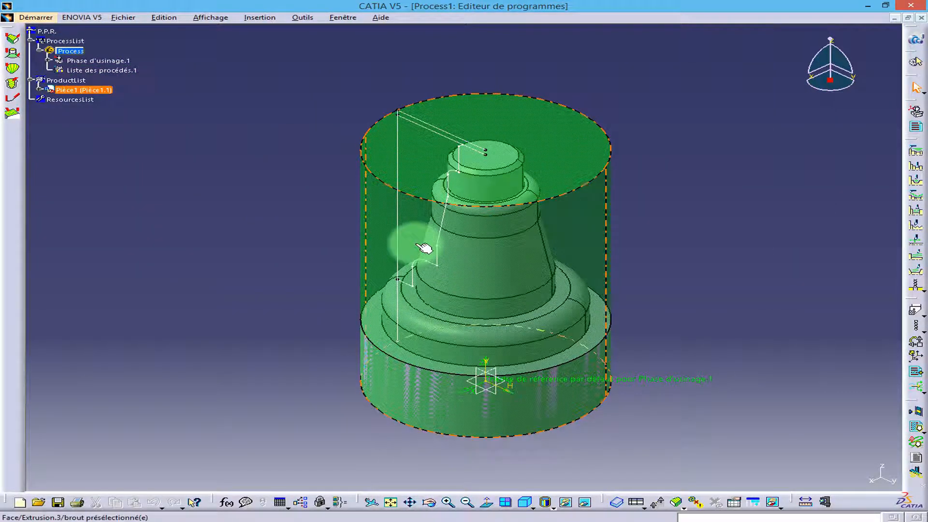
pyautogui.rightClick(570, 134)
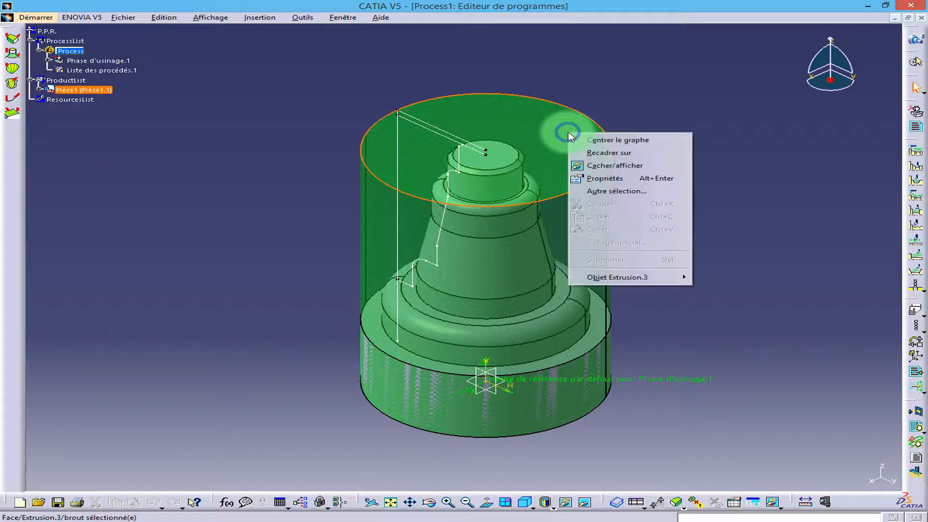
pyautogui.click(606, 166)
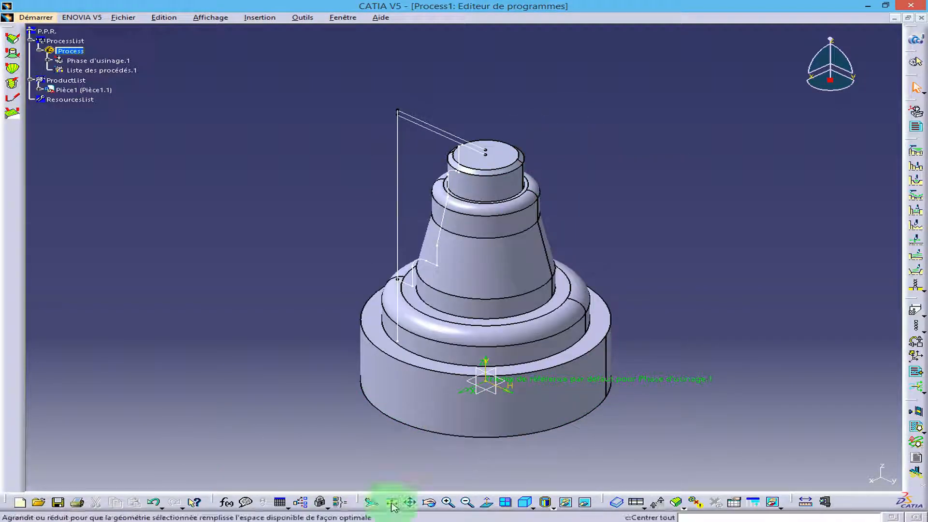
# Edit the machining phase and assign a horizontal lathe as its machine
pyautogui.click(82, 62)
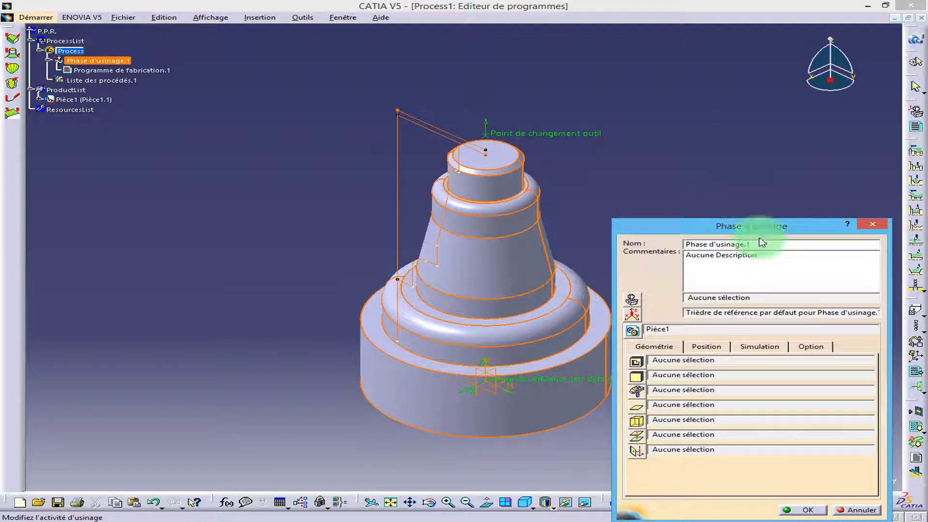
pyautogui.moveTo(739, 224); pyautogui.dragTo(702, 122)
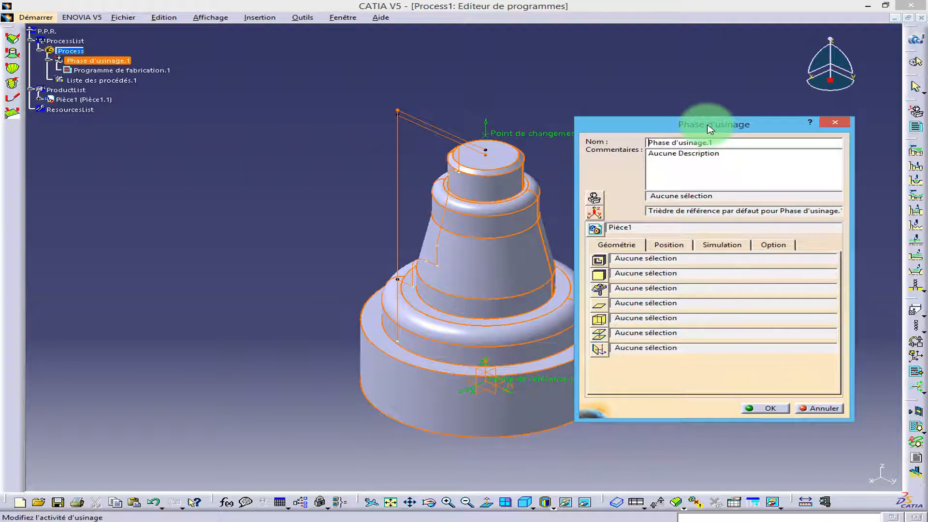
pyautogui.moveTo(613, 124); pyautogui.dragTo(661, 123)
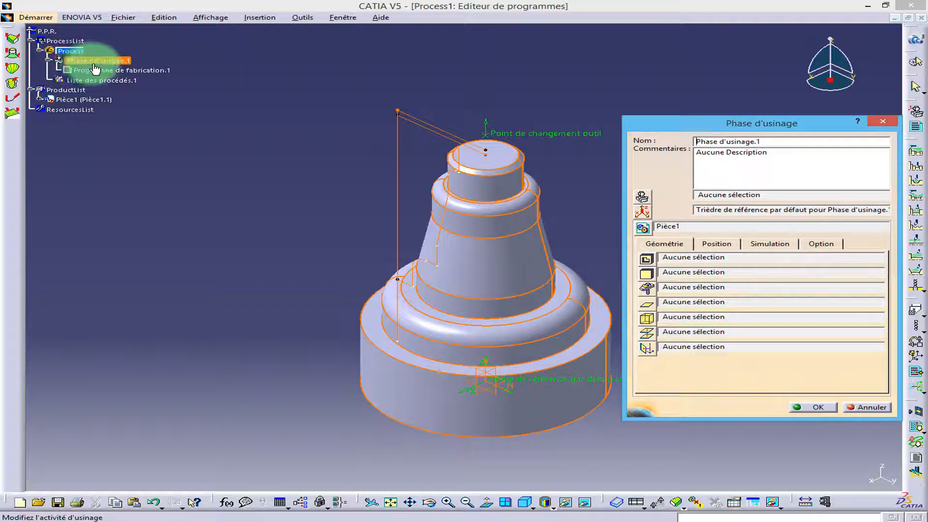
pyautogui.click(642, 198)
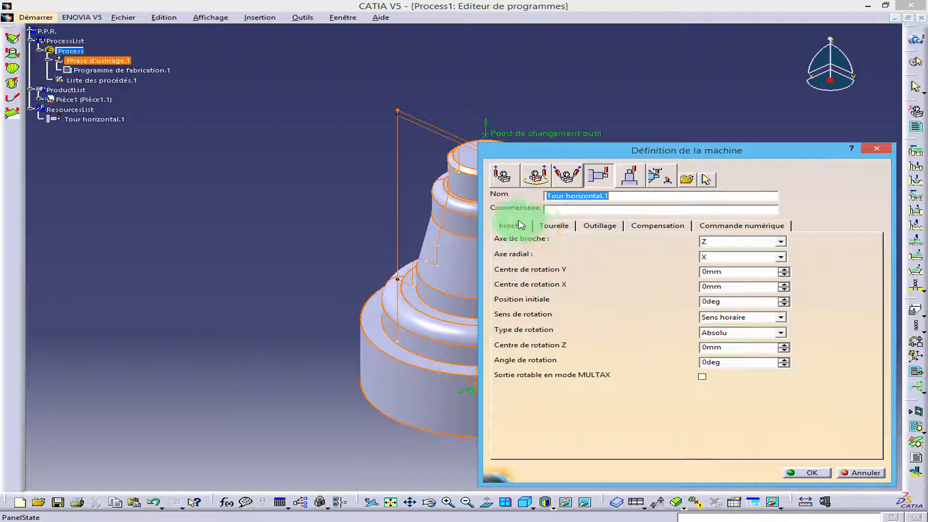
# In the lathe's numerical control settings, choose the controller emulator cardemo_fidia.ce and the post-processor fanuc21i.lib
pyautogui.click(742, 226)
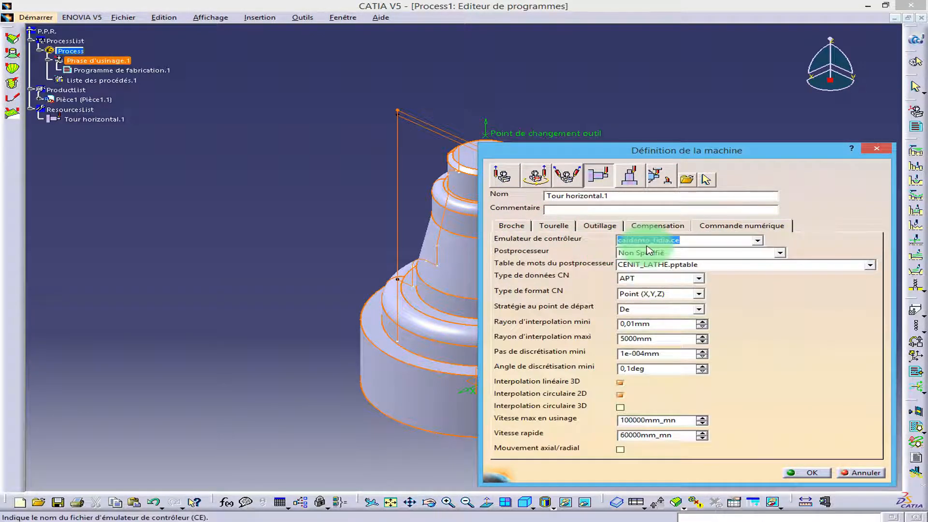
pyautogui.click(759, 240)
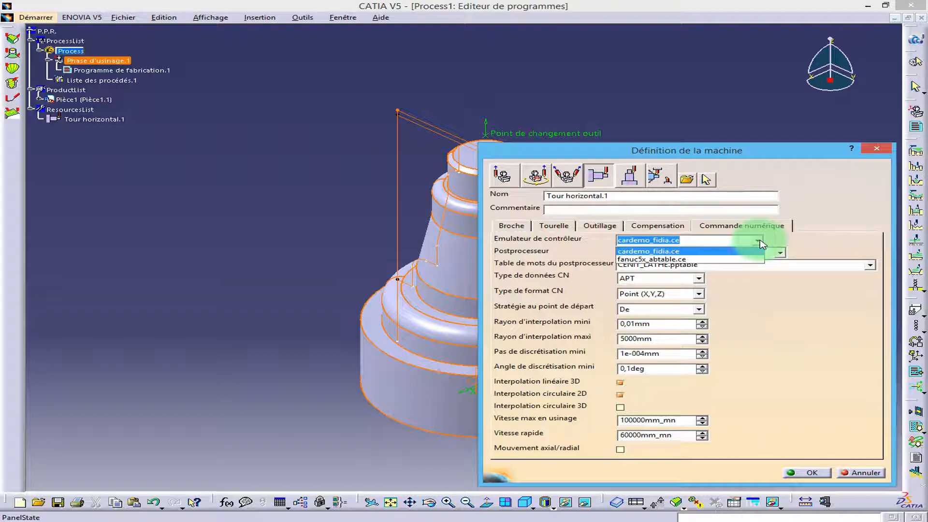
pyautogui.click(757, 251)
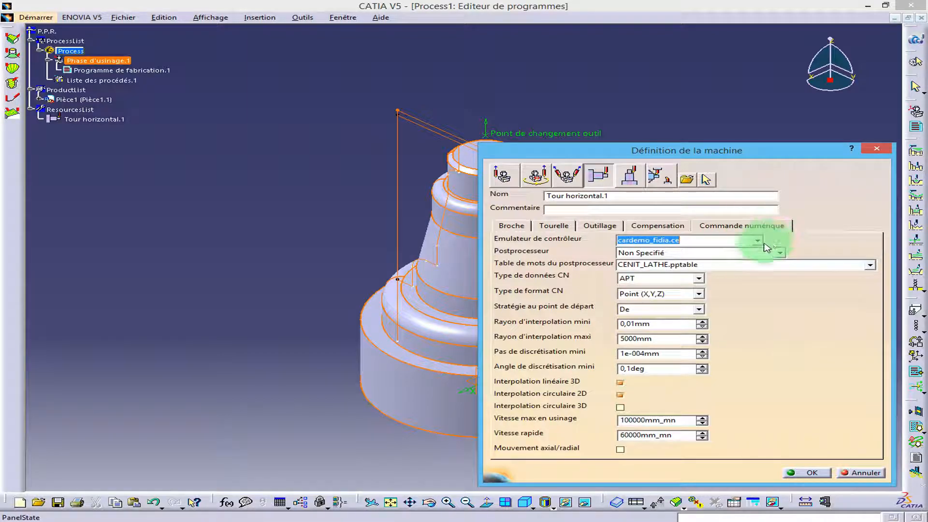
pyautogui.click(779, 252)
pyautogui.scroll(-5, 716, 304)
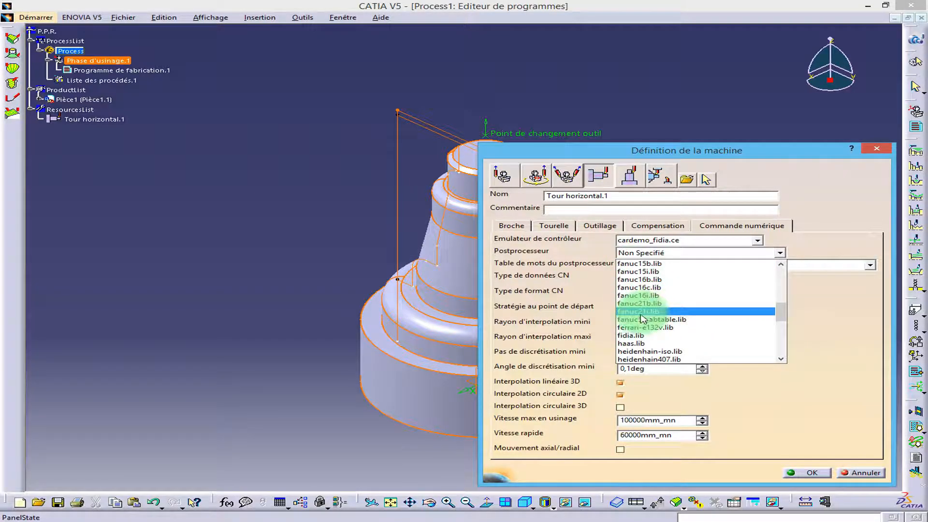
pyautogui.click(668, 313)
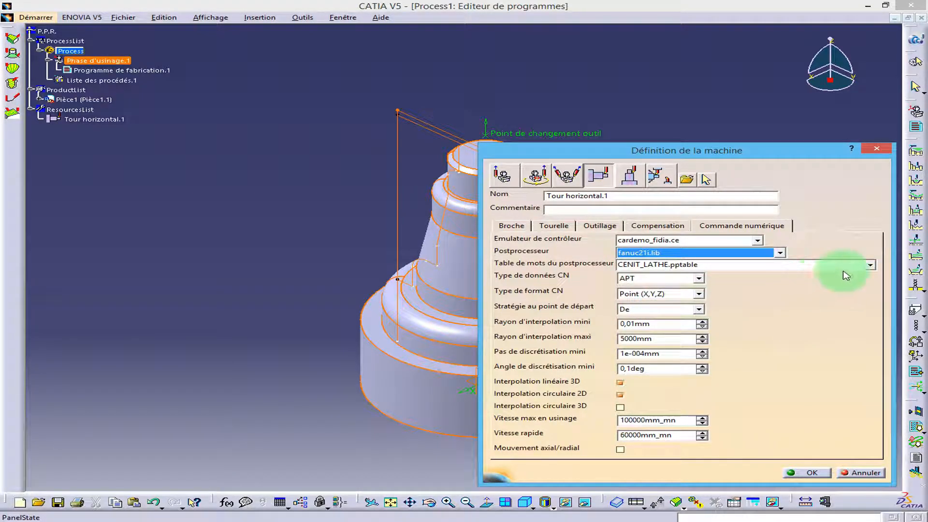
# Set the post-processor word table to ICAM_MM.pptable and the NC data type to ISO, and accept the machine definition
pyautogui.click(873, 266)
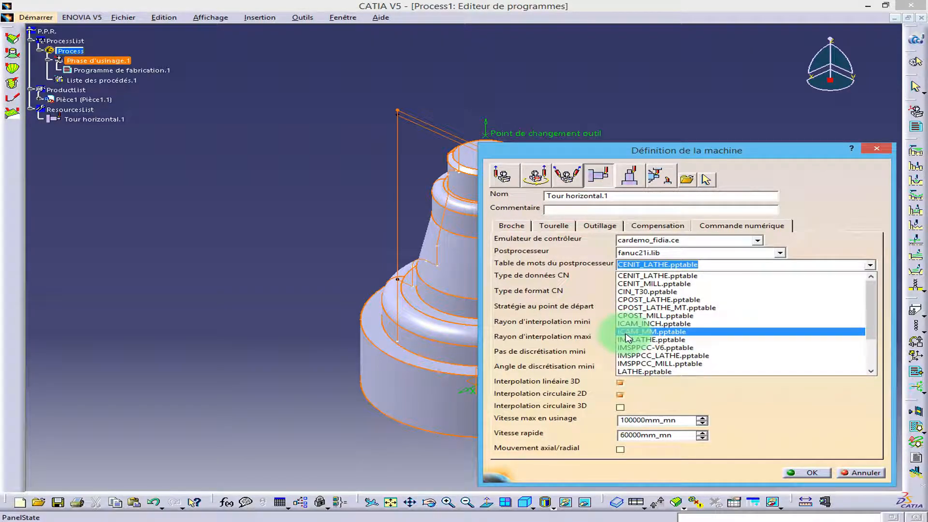
pyautogui.click(653, 332)
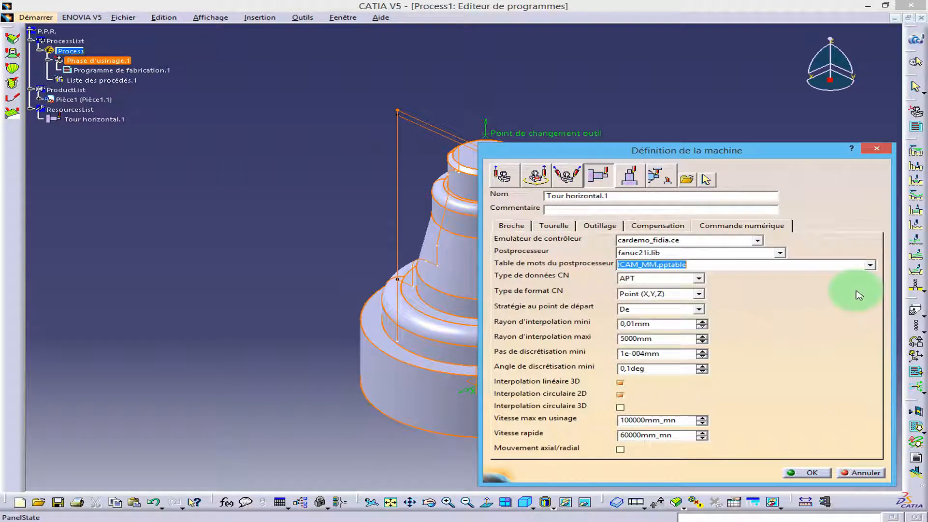
pyautogui.click(699, 278)
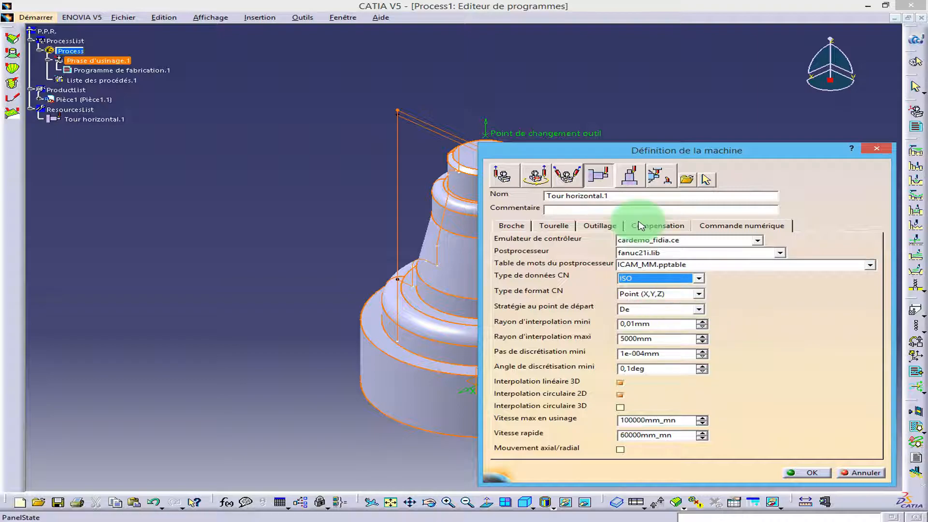
pyautogui.click(811, 474)
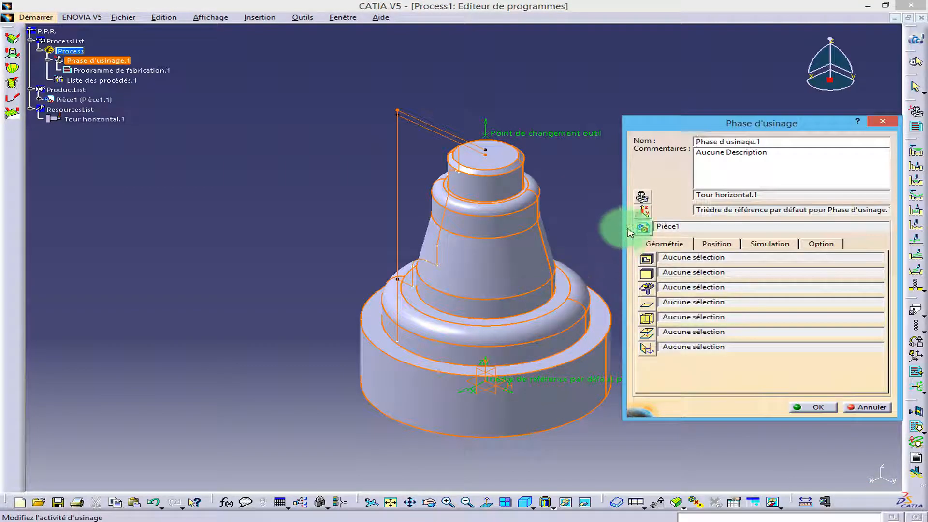
# Place the origin of the phase's reference machining axis on the circular edge of the shaft's base
pyautogui.click(643, 212)
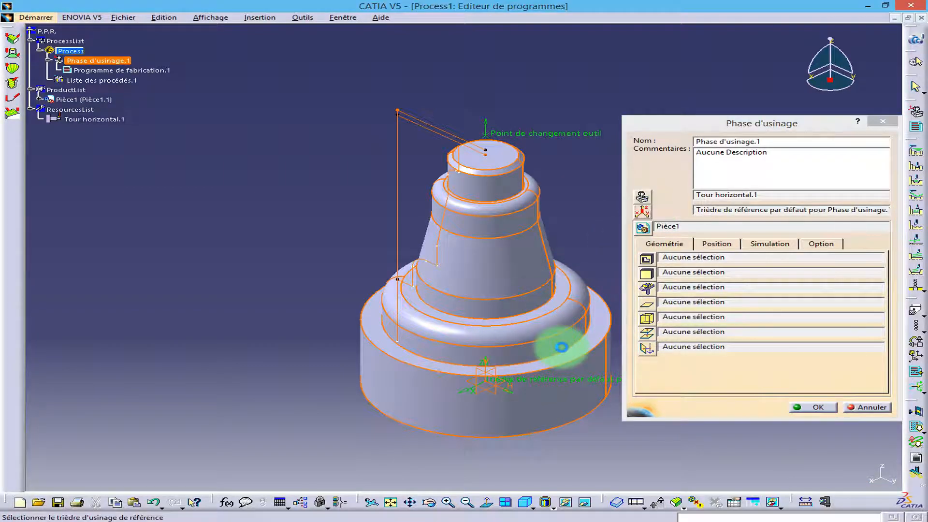
pyautogui.click(645, 211)
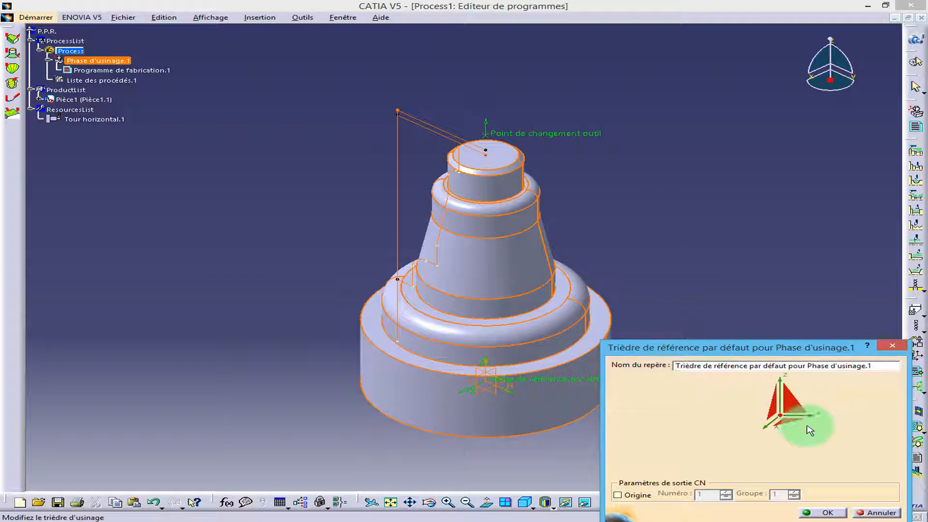
pyautogui.click(779, 414)
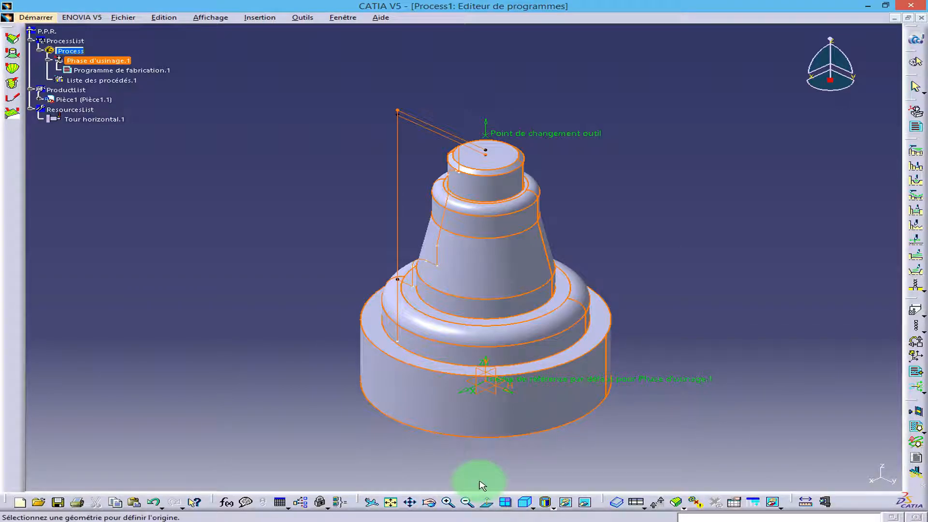
pyautogui.click(452, 436)
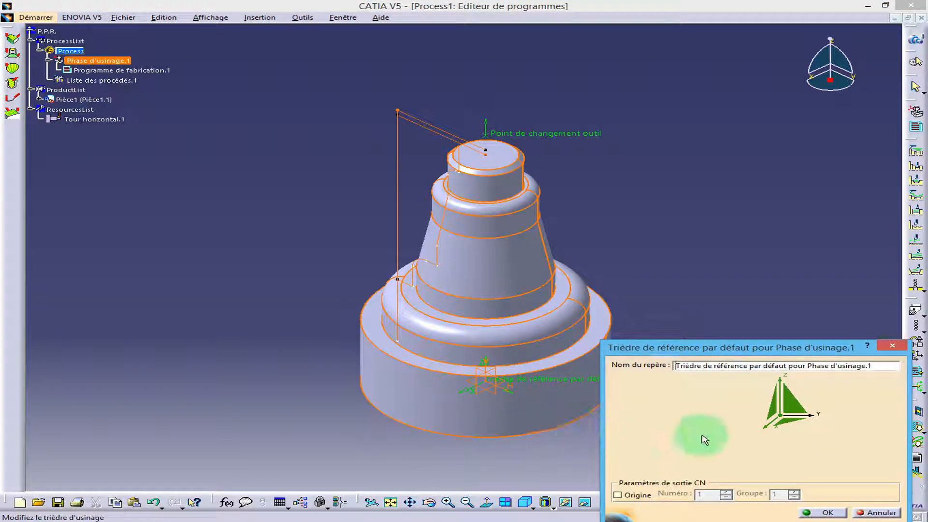
# Align the machining axis system's X direction with the stock sketch's radial end line and accept the axis system
pyautogui.click(771, 428)
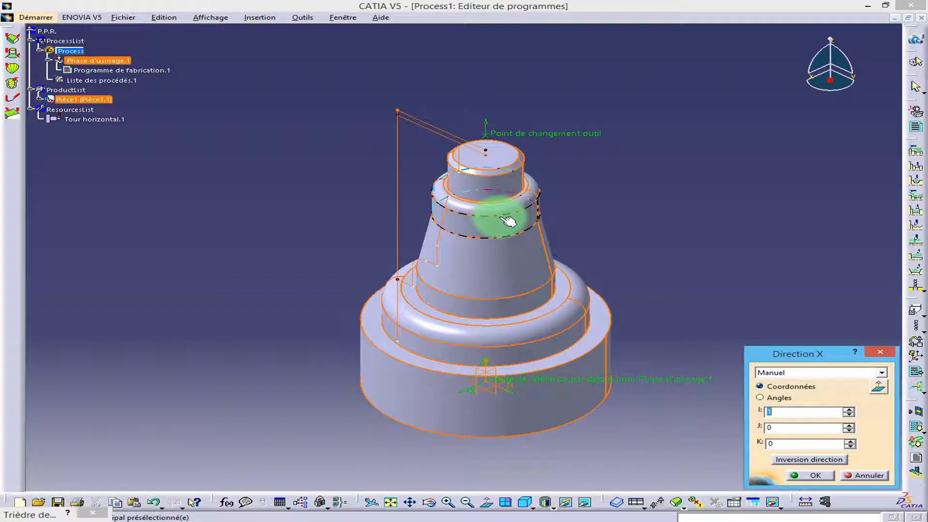
pyautogui.click(438, 126)
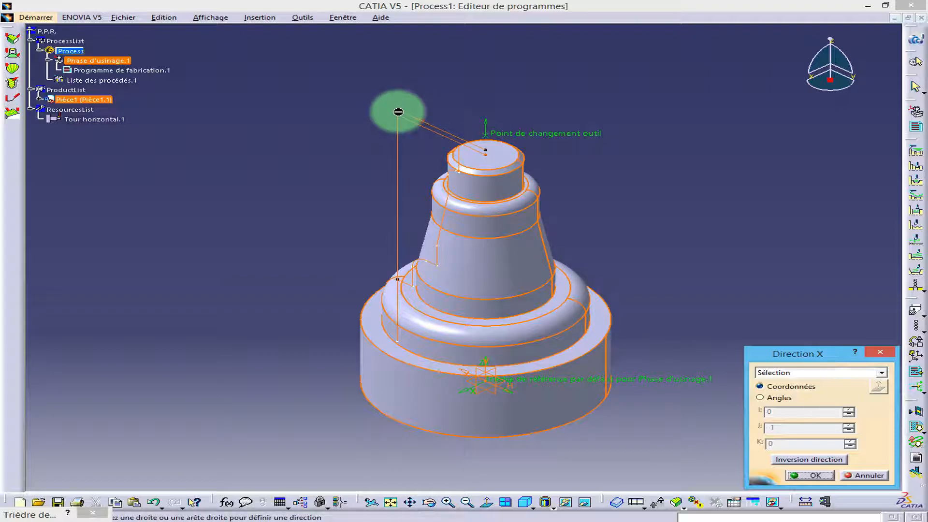
pyautogui.click(801, 479)
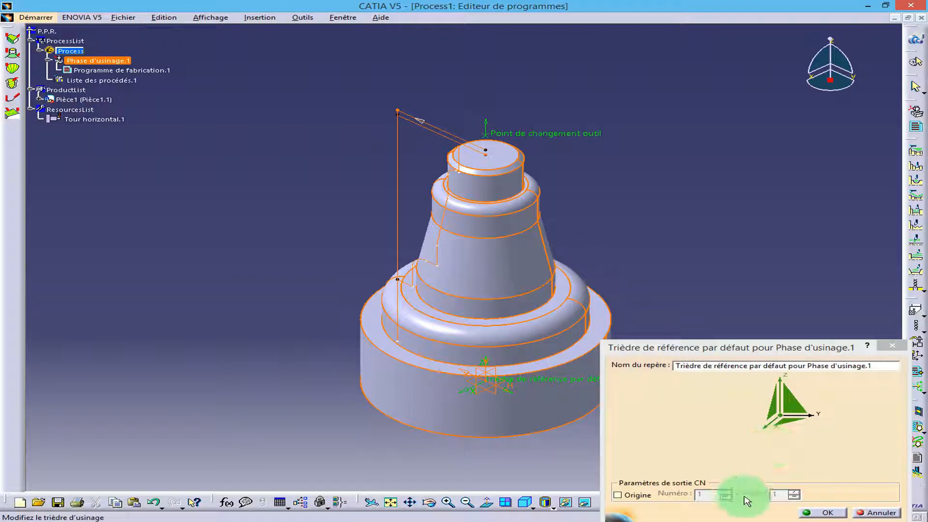
pyautogui.click(829, 513)
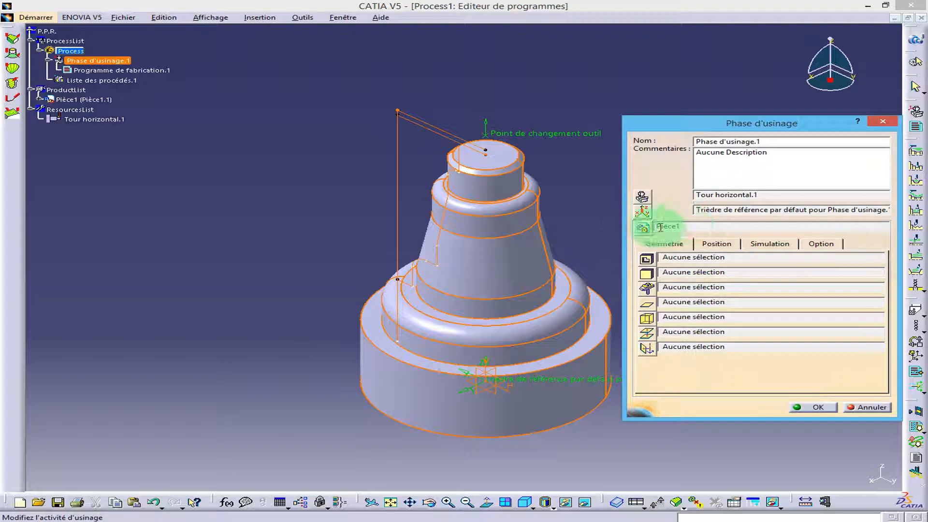
# Select the shaft's main body, Corps principal, as the phase's design part and expand Pièce1 in the tree
pyautogui.click(646, 260)
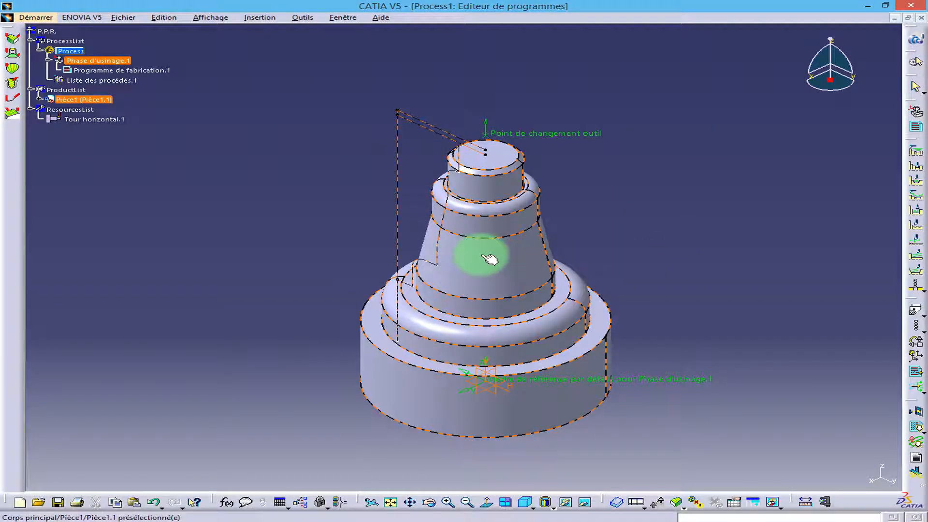
pyautogui.click(521, 282)
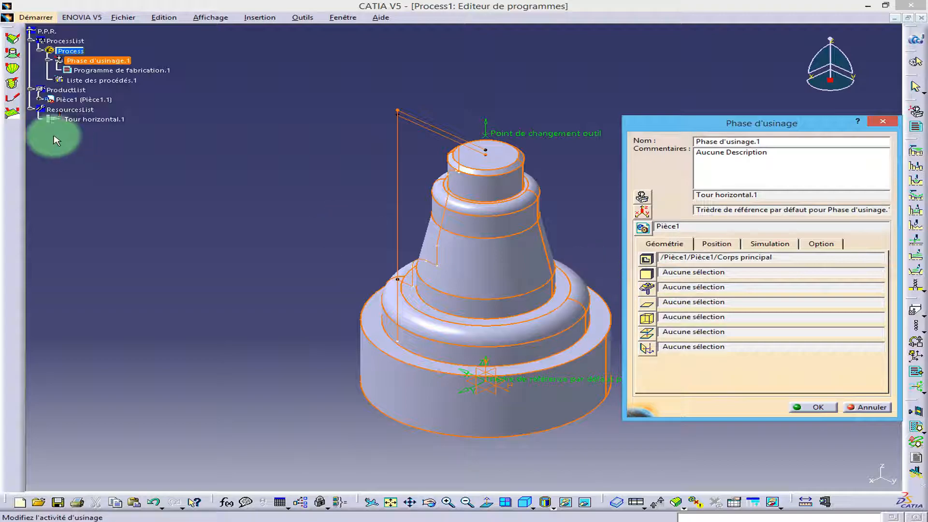
pyautogui.click(40, 100)
pyautogui.click(48, 109)
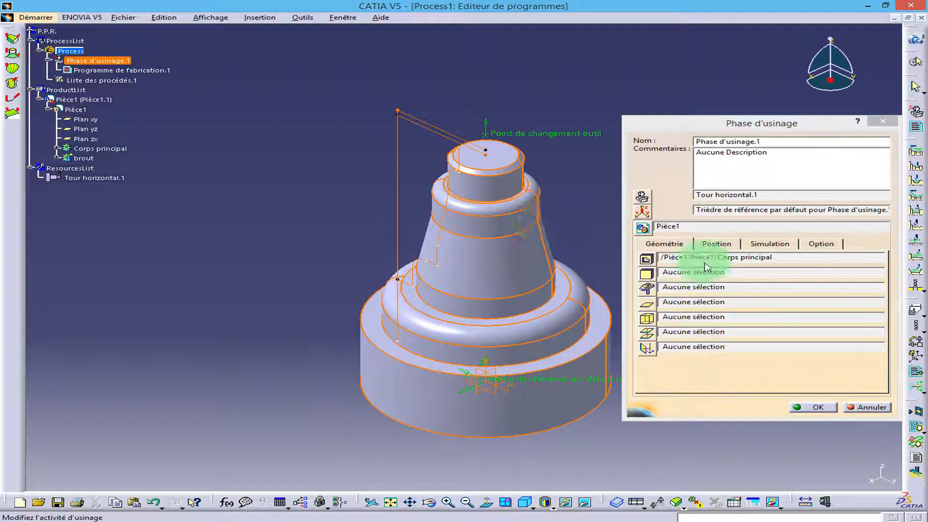
# Select the hidden green cylinder brout as the phase's stock, accept the phase, and return to the visible space
pyautogui.click(648, 275)
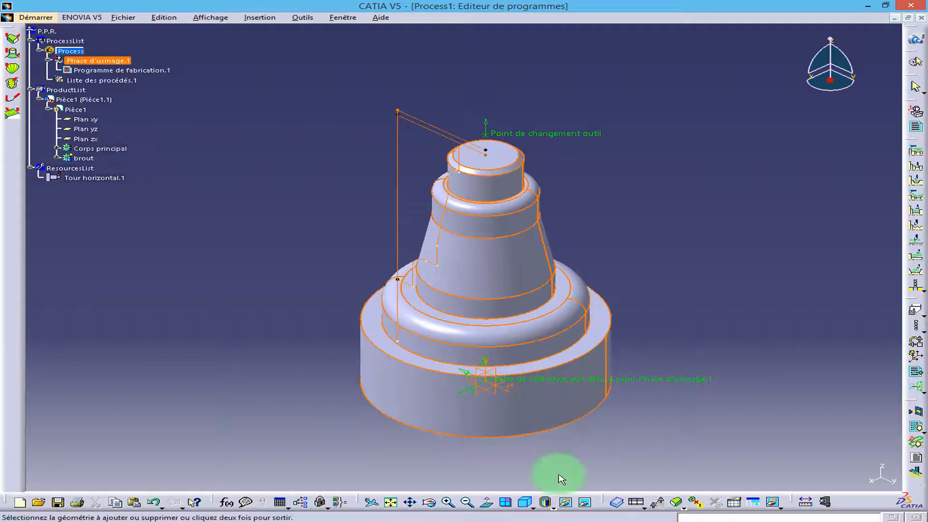
pyautogui.click(585, 502)
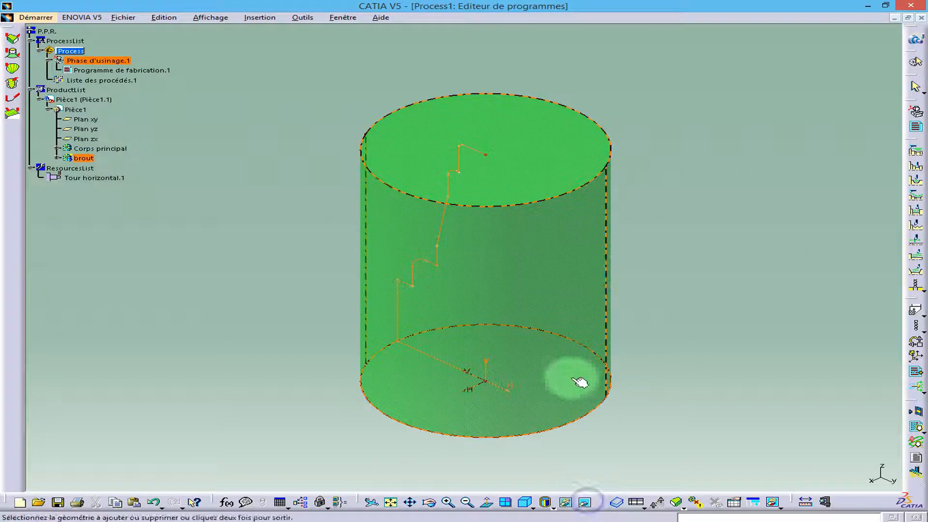
pyautogui.click(574, 265)
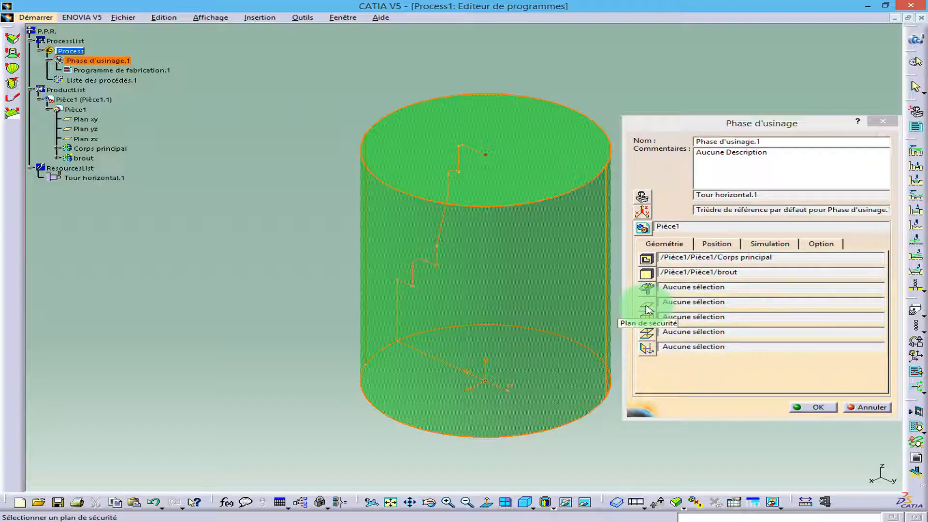
pyautogui.click(805, 408)
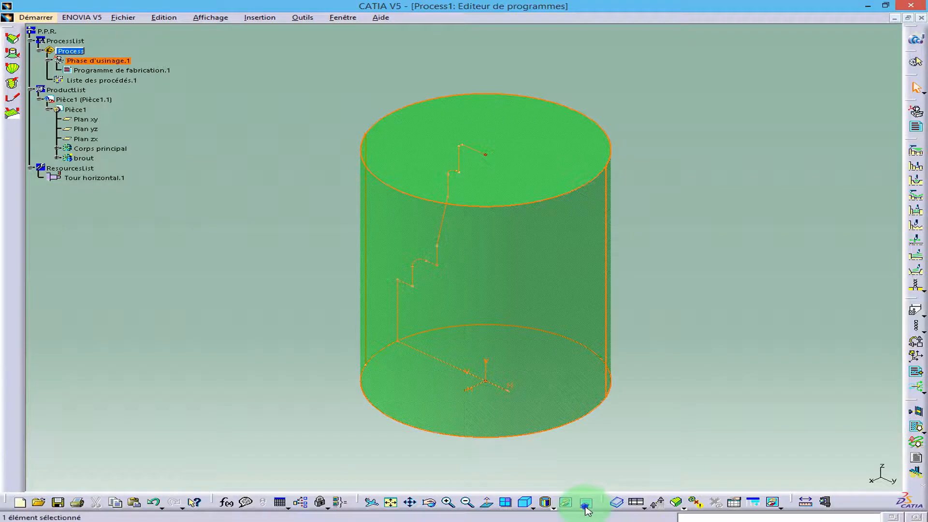
pyautogui.click(585, 506)
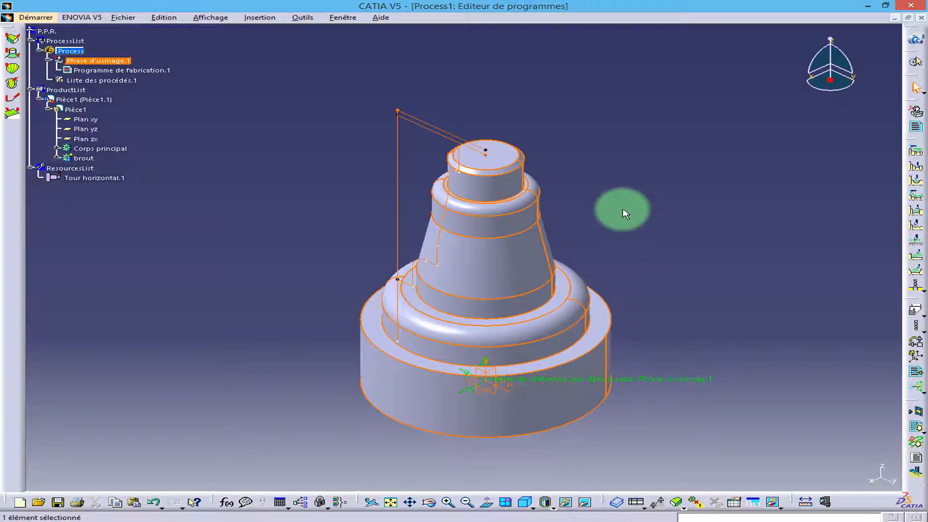
# Create a rough turning operation (Ebauche de Tournage) in the manufacturing program
pyautogui.click(50, 110)
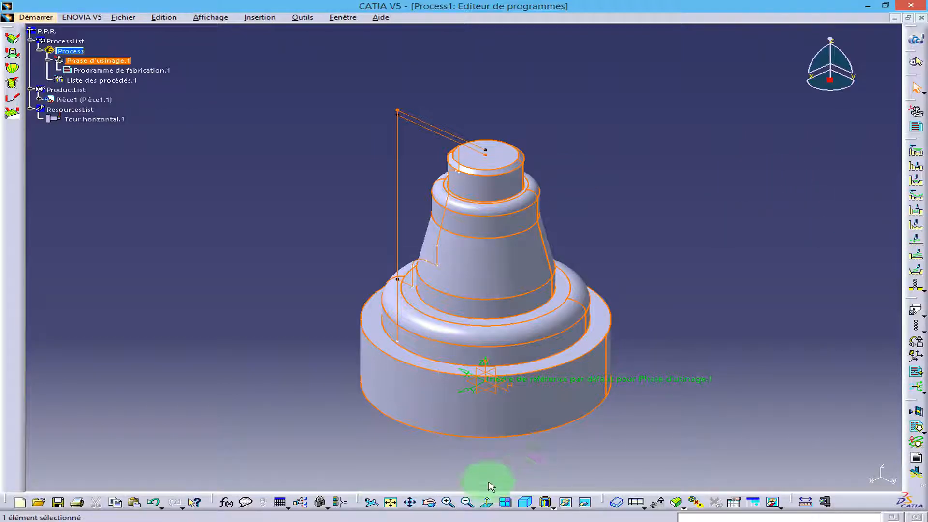
pyautogui.click(430, 504)
pyautogui.moveTo(322, 101); pyautogui.dragTo(599, 203)
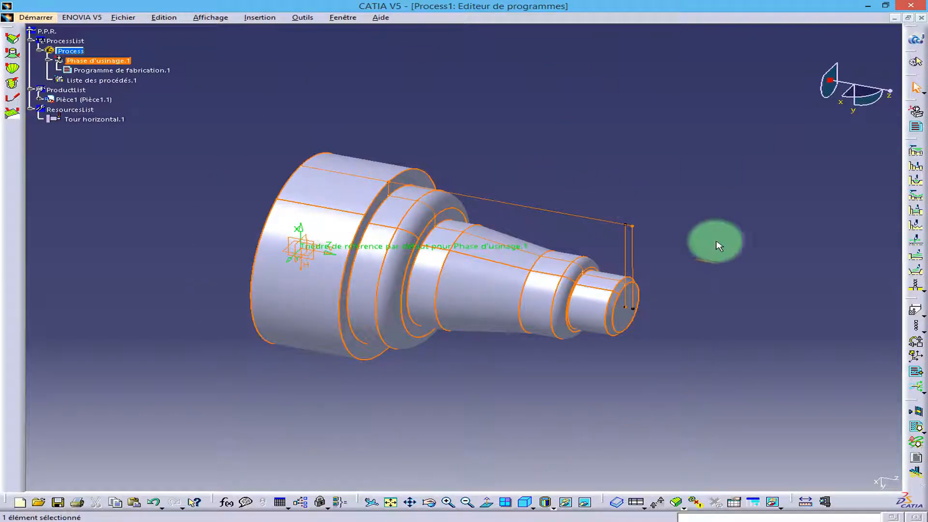
pyautogui.click(914, 189)
pyautogui.click(915, 151)
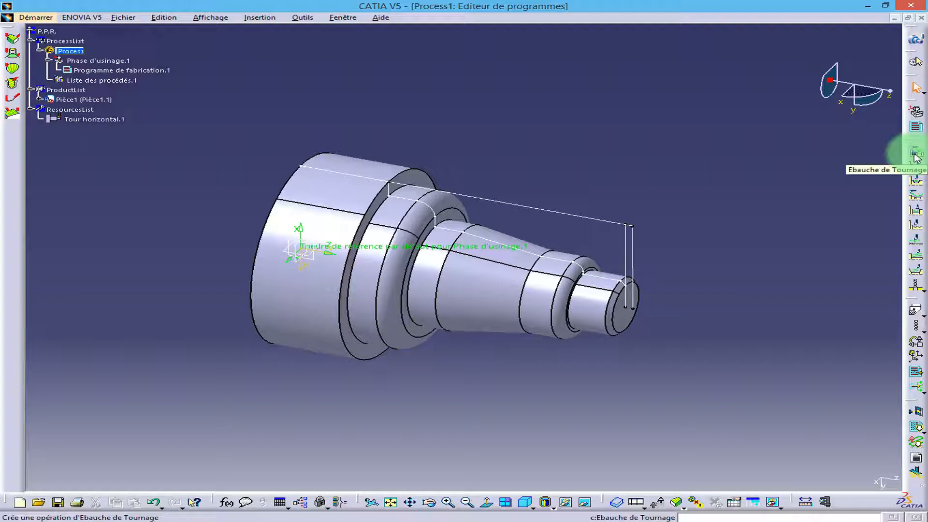
pyautogui.click(466, 291)
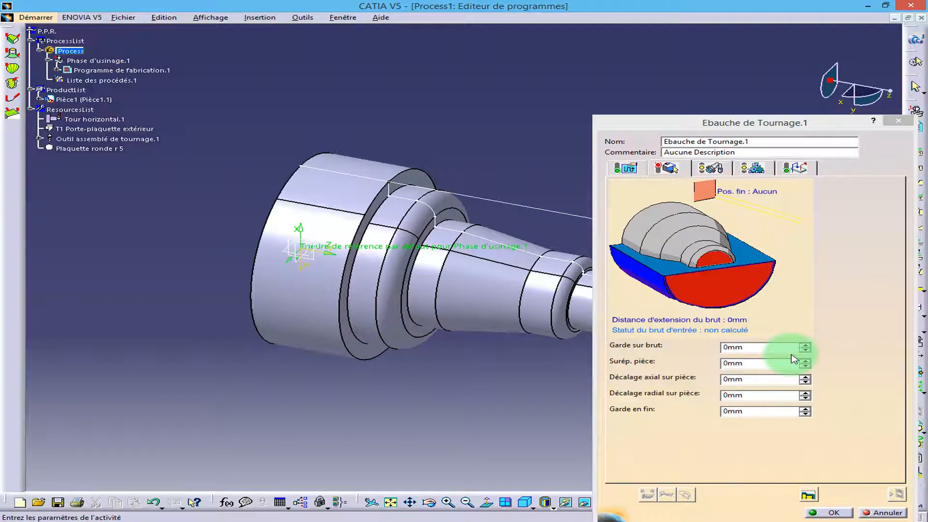
# Assign the inner radial end line as the finished part profile and the outer radial end line as the stock profile
pyautogui.moveTo(659, 120); pyautogui.dragTo(736, 105)
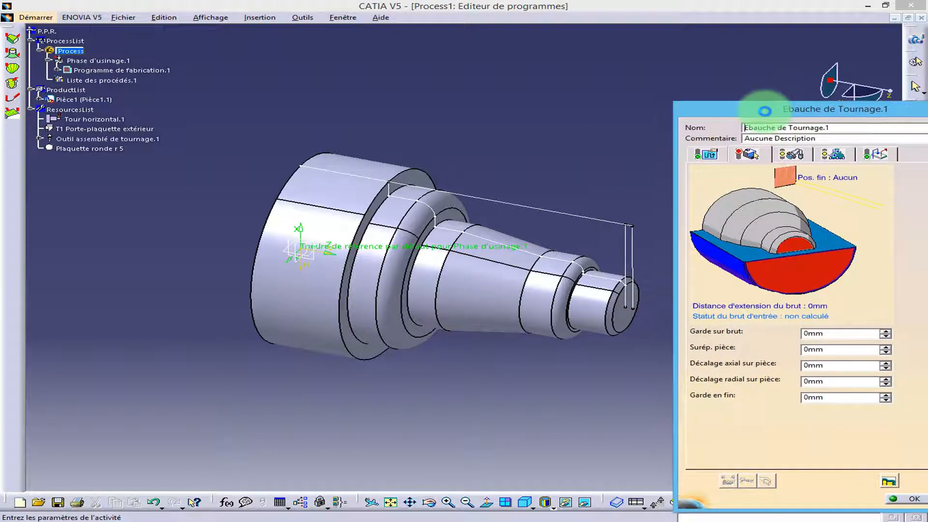
pyautogui.click(793, 246)
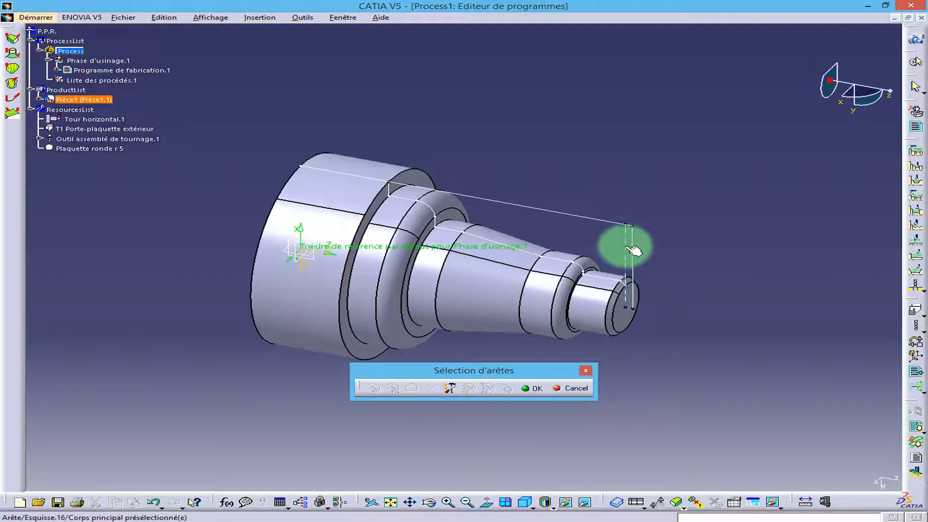
pyautogui.click(533, 388)
pyautogui.click(800, 265)
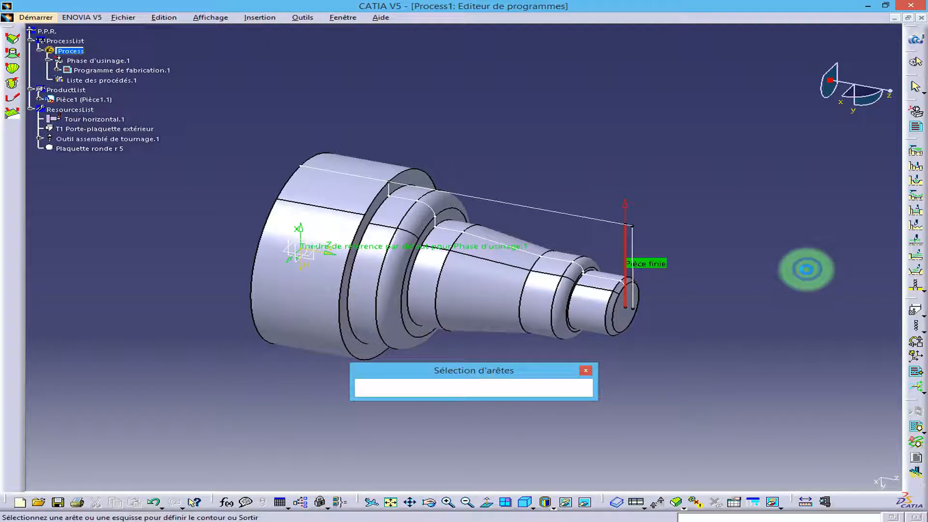
pyautogui.click(641, 256)
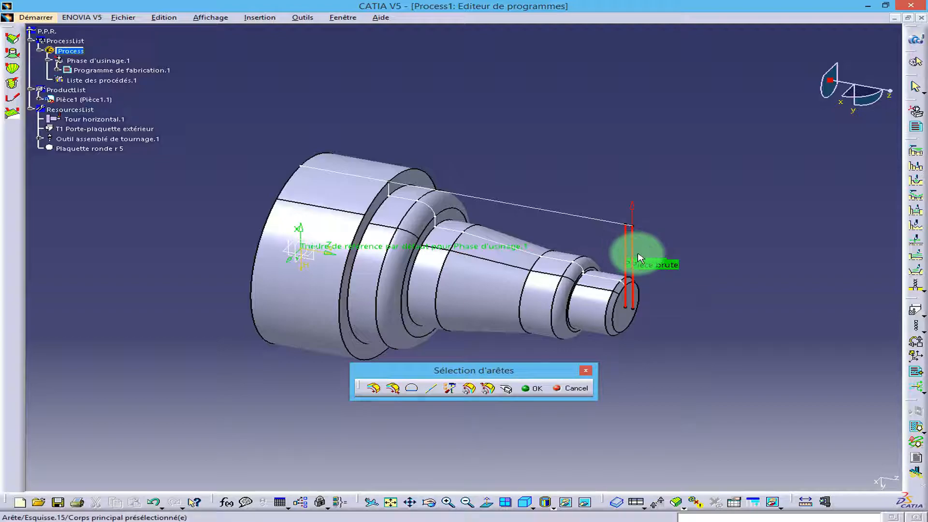
pyautogui.click(531, 389)
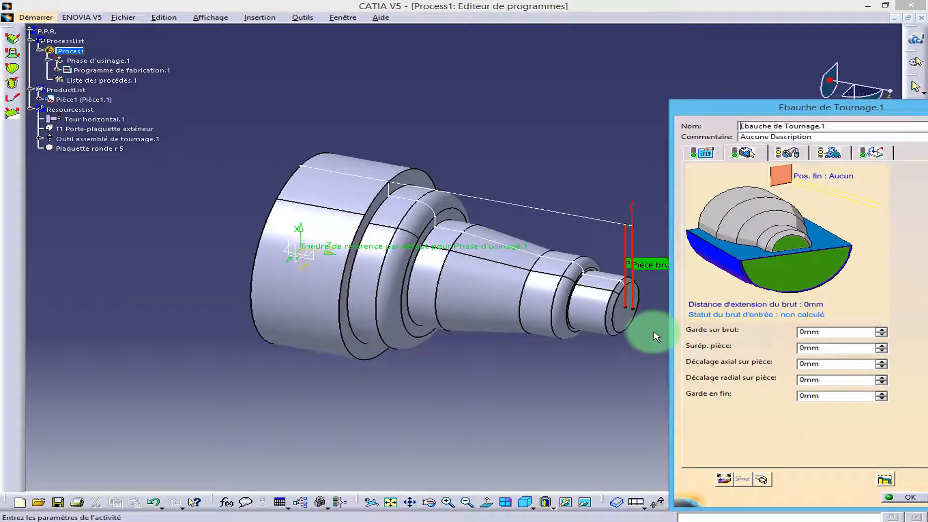
# Set the roughing's part allowance to 0.1 mm and use facing mode (Dressage) with a 0.5 mm maximum depth of cut
pyautogui.click(801, 348)
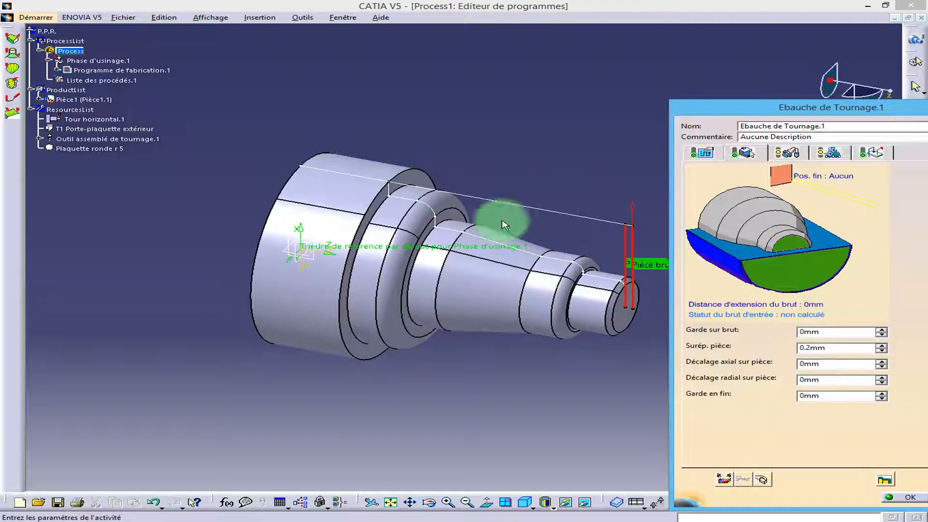
pyautogui.doubleClick(809, 347)
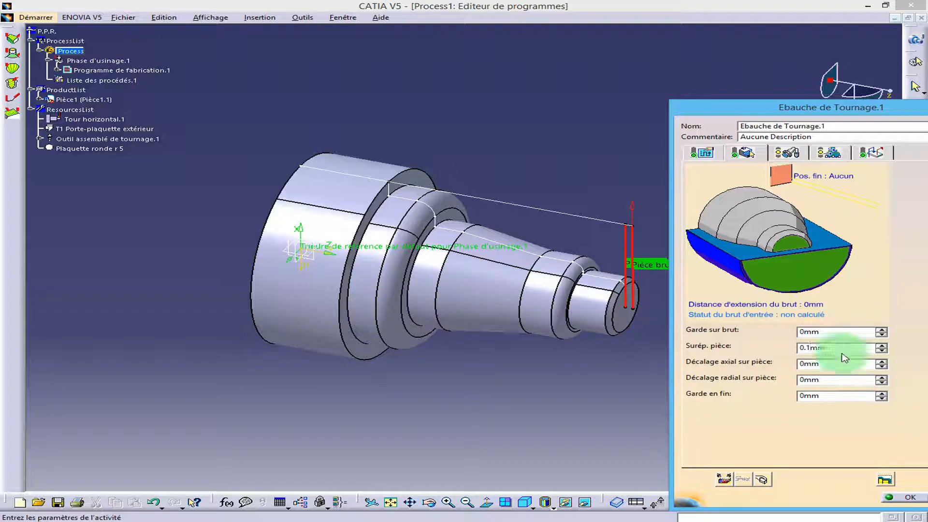
pyautogui.click(702, 152)
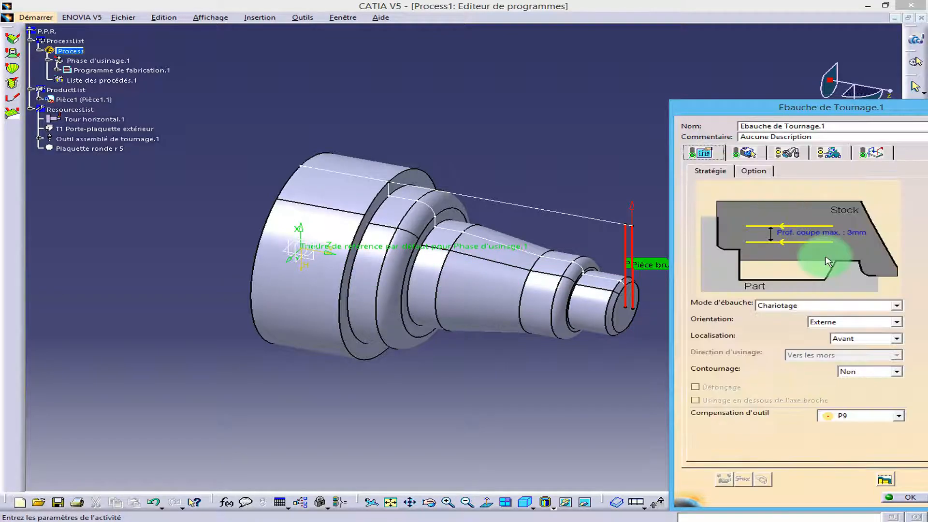
pyautogui.click(899, 307)
pyautogui.click(778, 322)
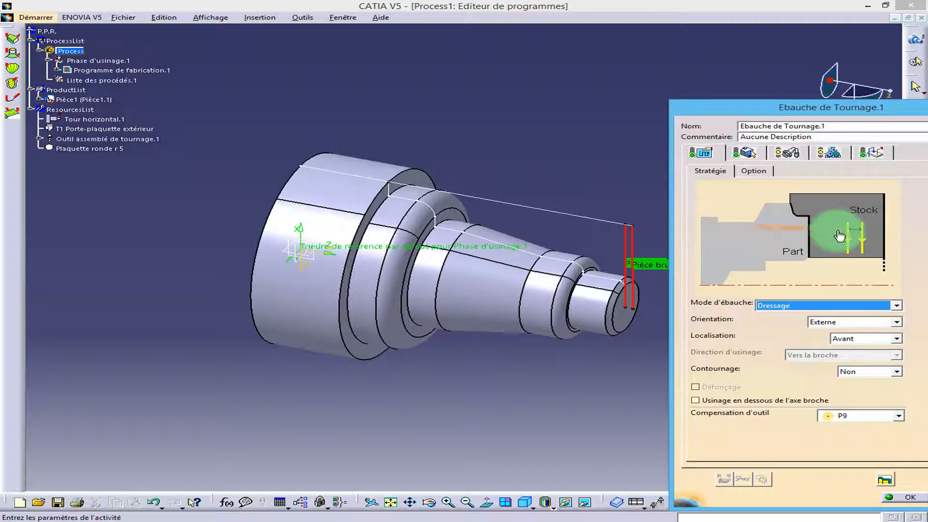
pyautogui.doubleClick(840, 236)
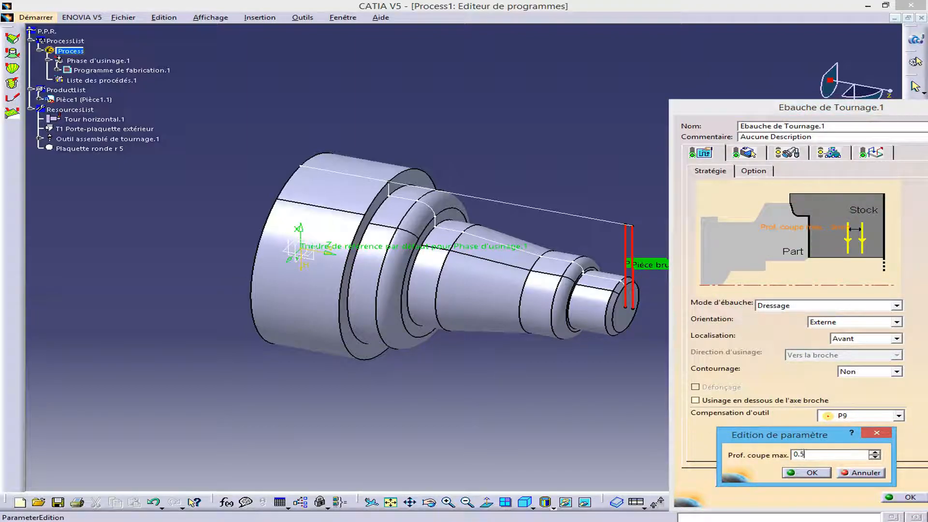
pyautogui.click(806, 473)
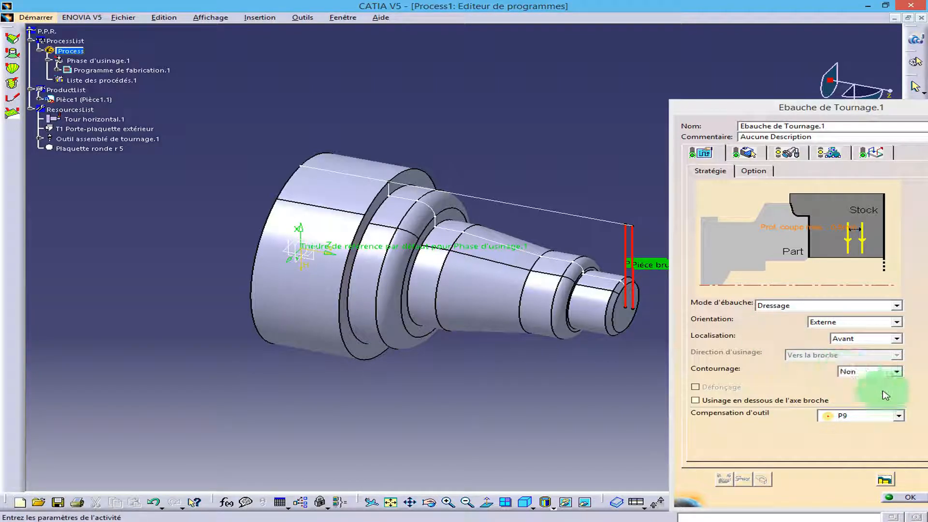
# Assign the external insert holder T3 Porte-plaquette extérieur to the roughing operation's tool assembly
pyautogui.click(787, 153)
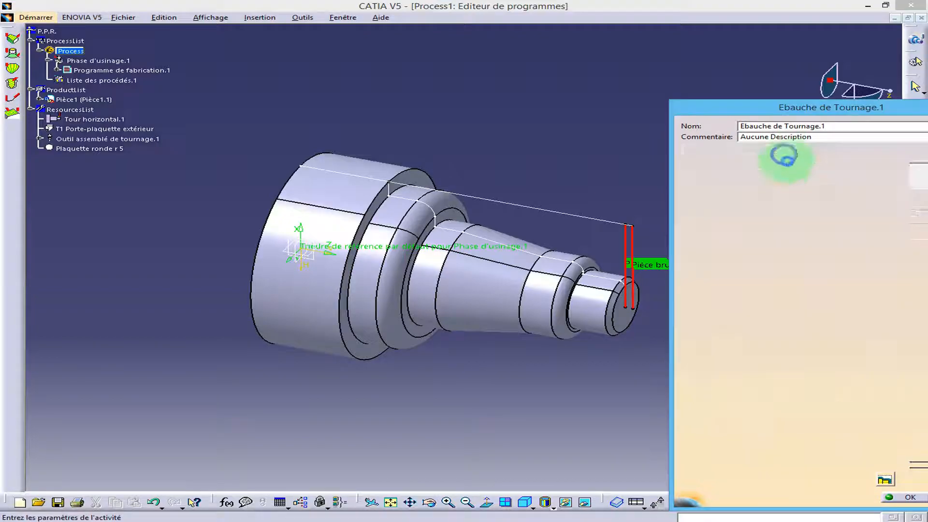
pyautogui.click(749, 199)
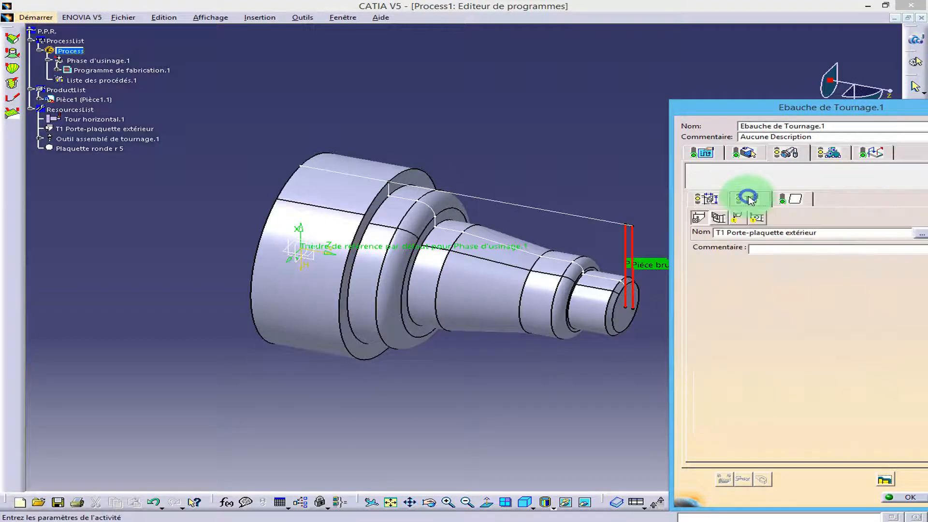
pyautogui.click(718, 217)
pyautogui.click(739, 218)
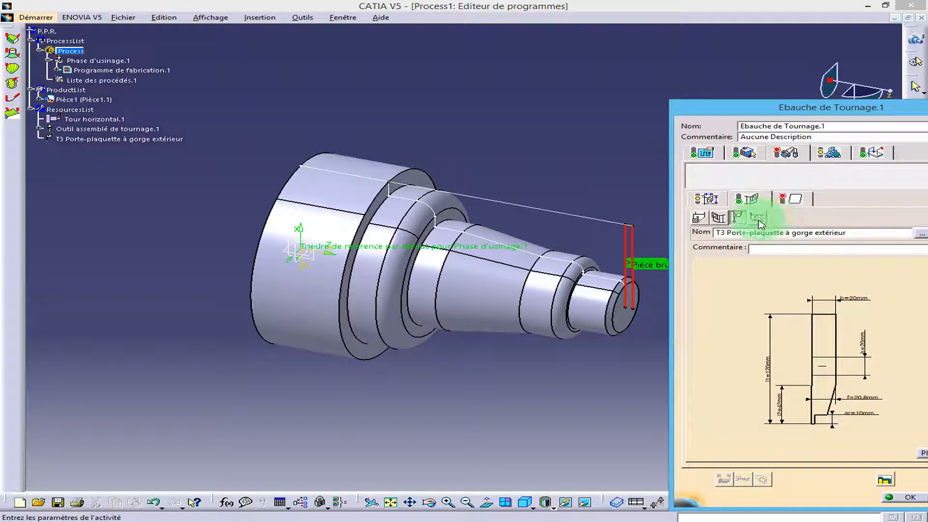
pyautogui.click(756, 218)
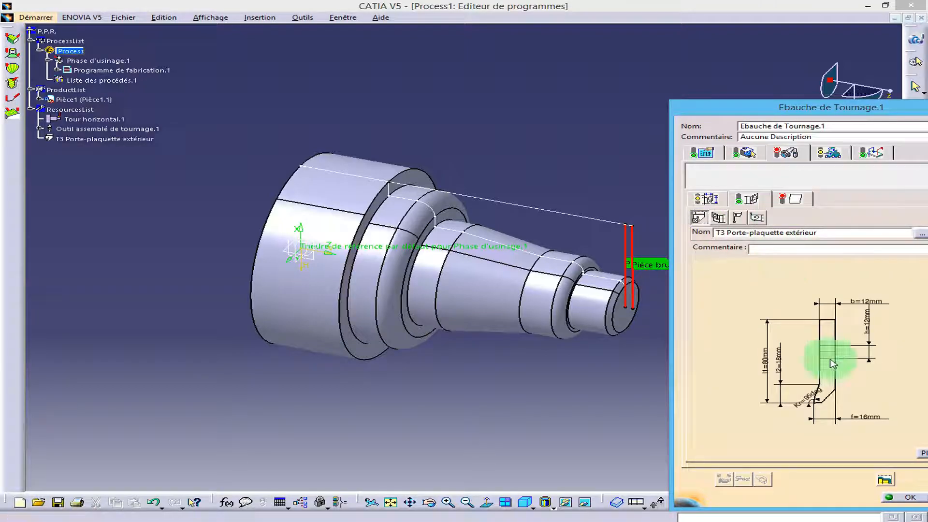
# Choose a trigon insert for the holder with a 0.8 mm nose radius and a 10 mm inscribed circle
pyautogui.click(792, 199)
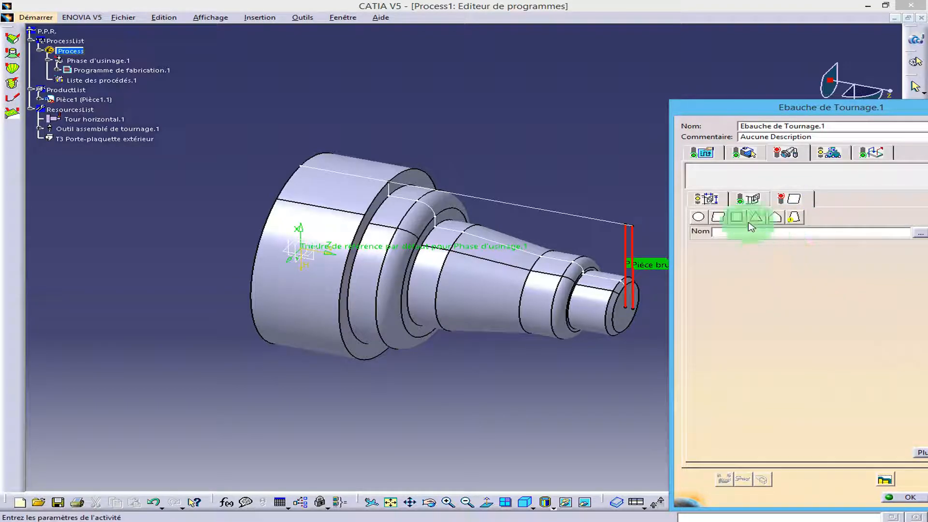
pyautogui.click(776, 219)
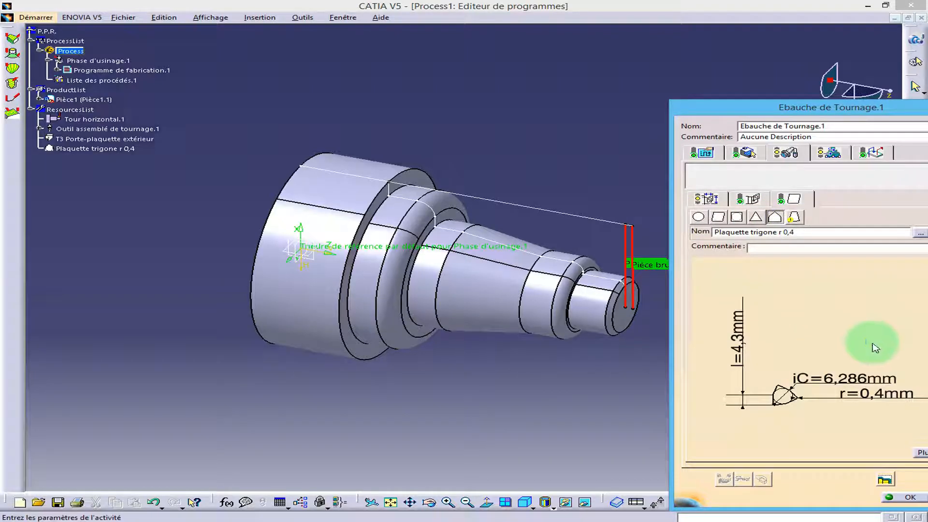
pyautogui.doubleClick(875, 394)
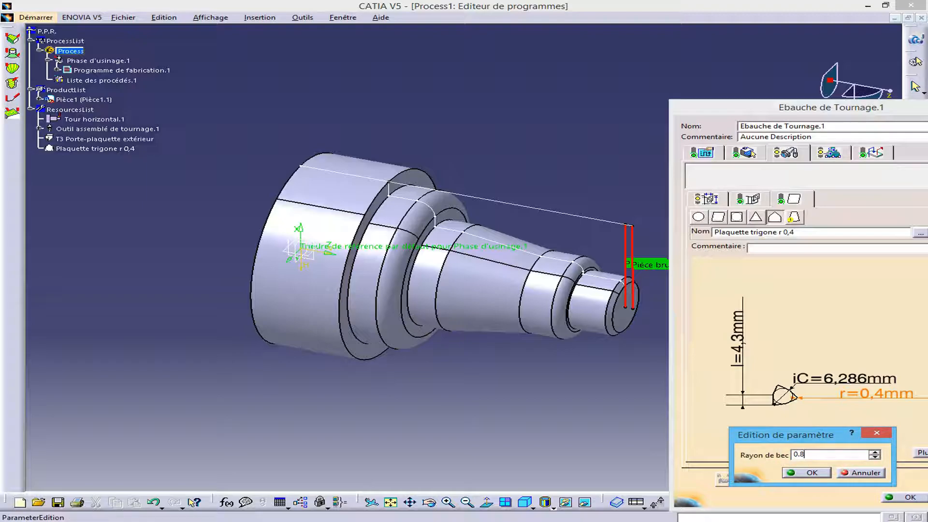
pyautogui.click(807, 472)
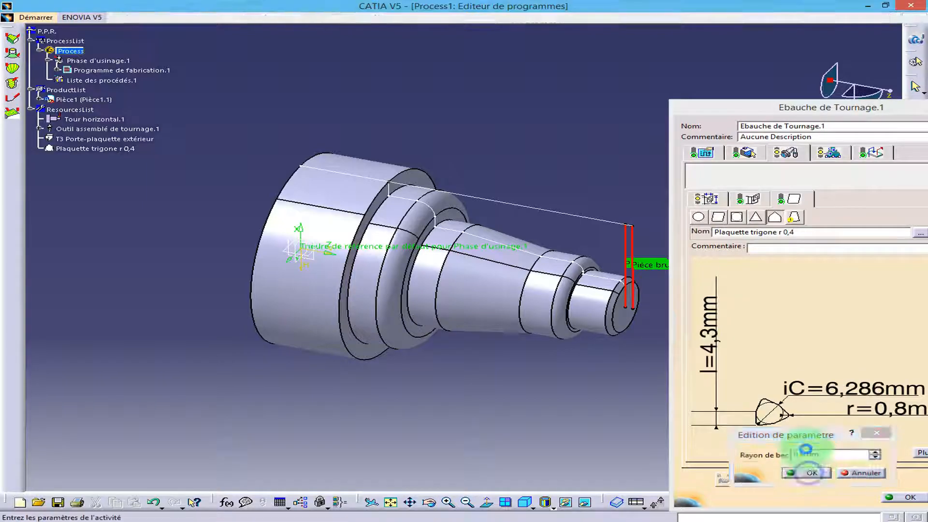
pyautogui.doubleClick(833, 387)
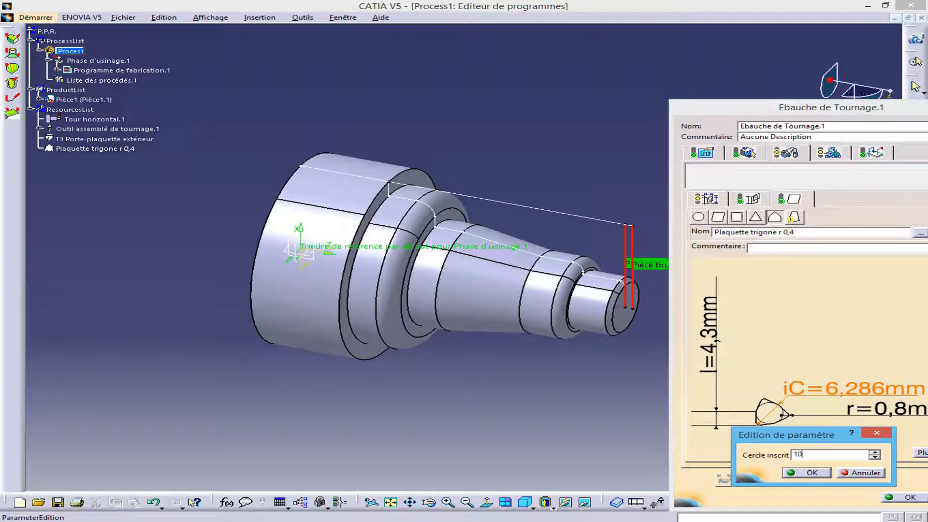
pyautogui.press('Return')
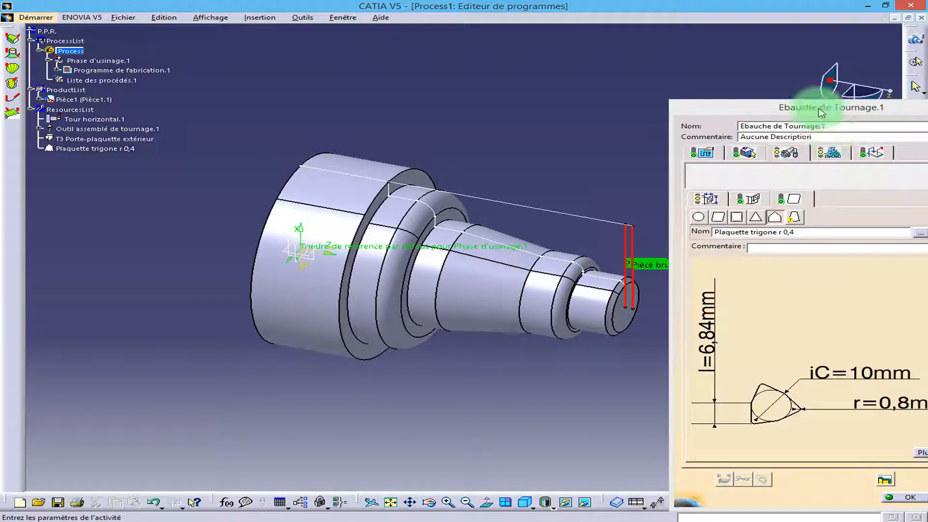
# Pick the stock profile's outer corner as the approach macro's start point and the retract macro's end point
pyautogui.moveTo(823, 109); pyautogui.dragTo(696, 87)
pyautogui.click(757, 131)
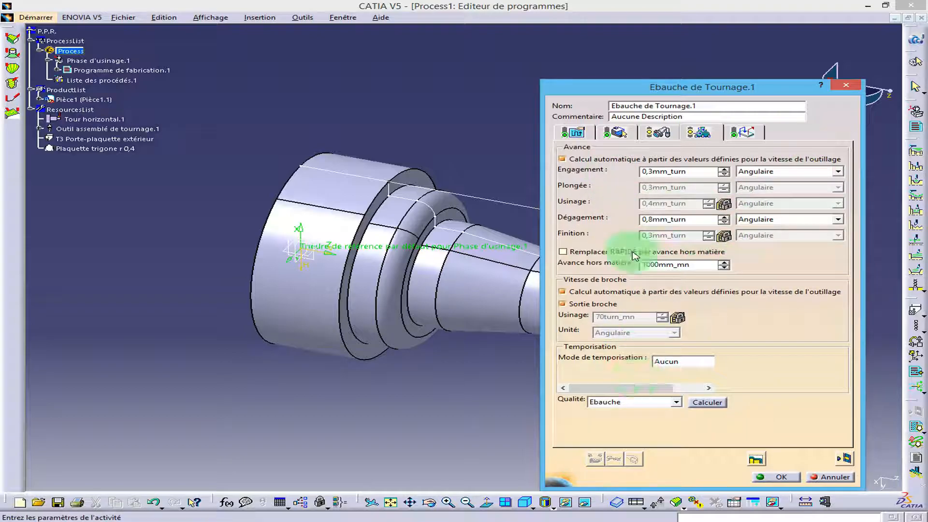
pyautogui.click(743, 135)
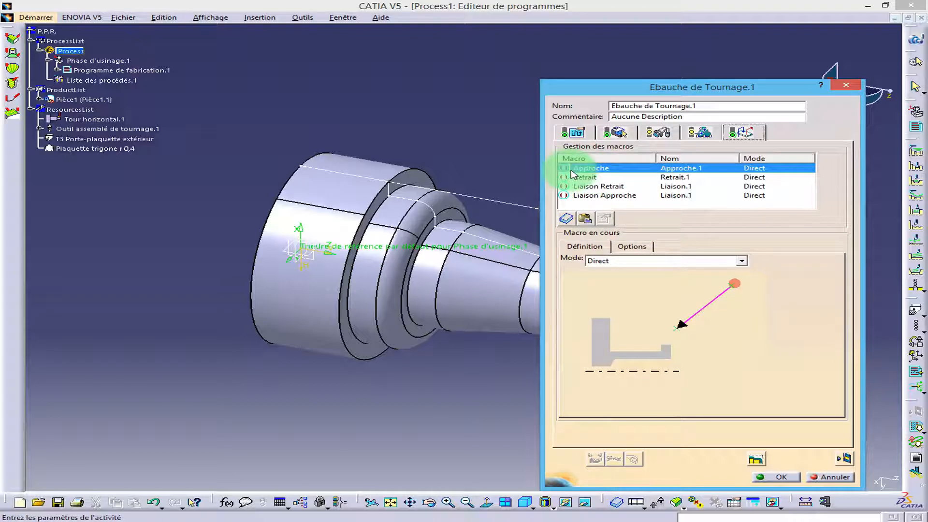
pyautogui.click(734, 284)
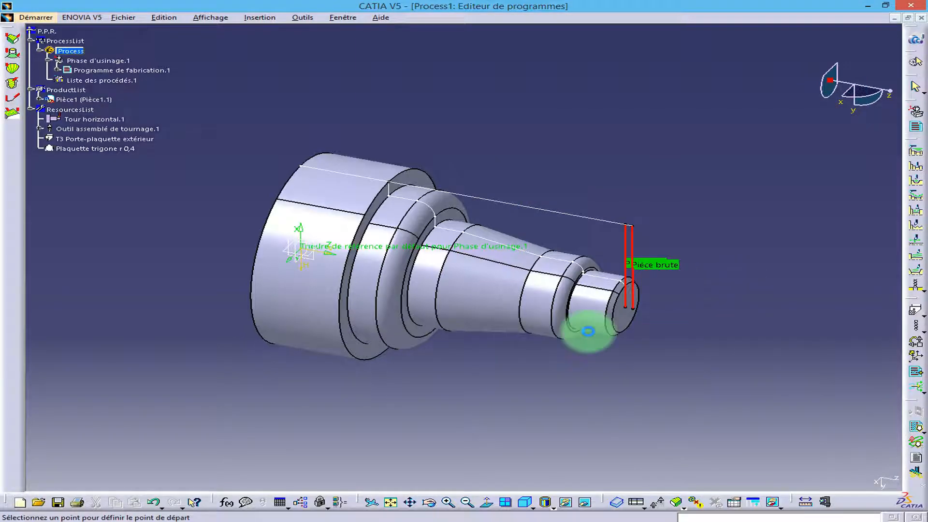
pyautogui.click(635, 227)
pyautogui.click(587, 177)
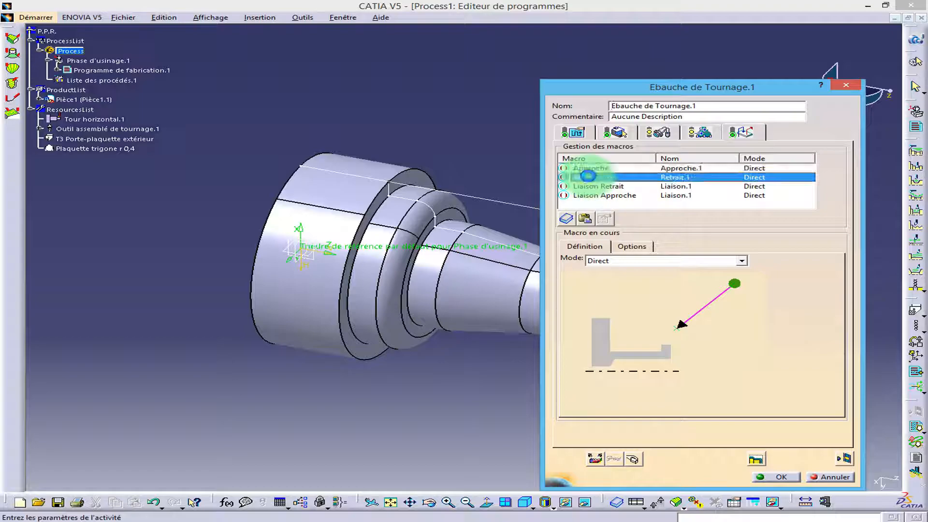
pyautogui.click(733, 282)
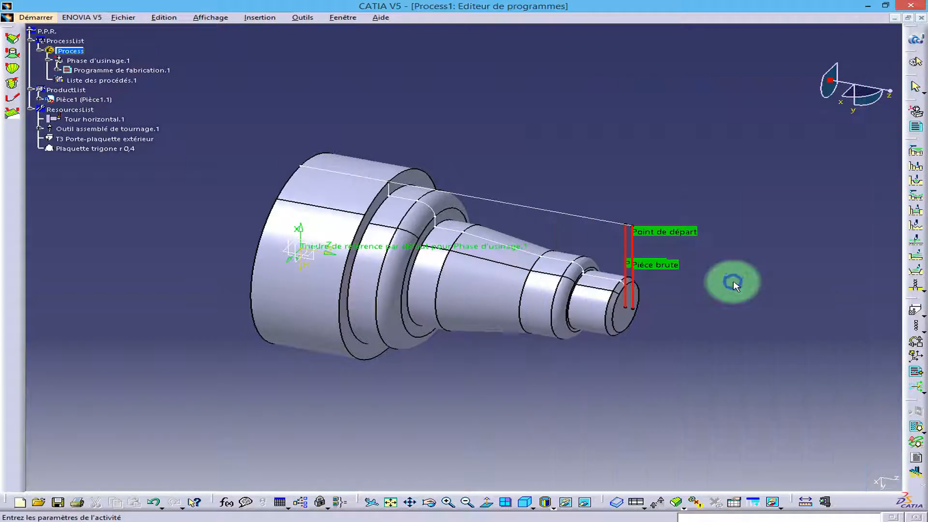
pyautogui.click(632, 225)
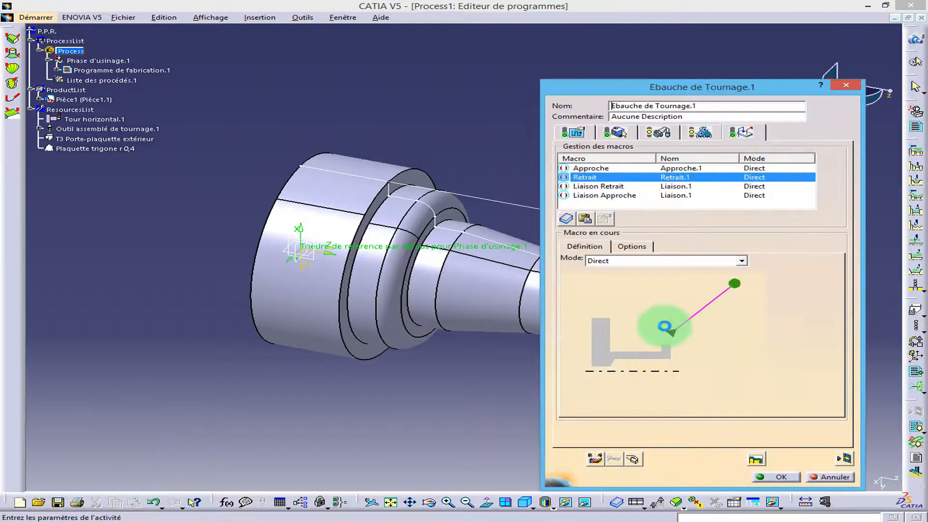
# Activate the Approche and Retrait macros of the roughing operation
pyautogui.click(579, 170)
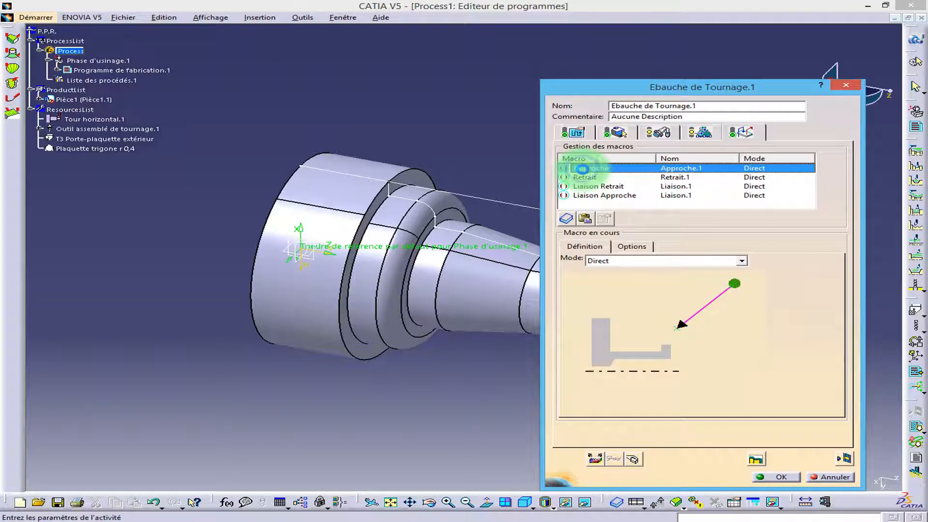
pyautogui.rightClick(583, 170)
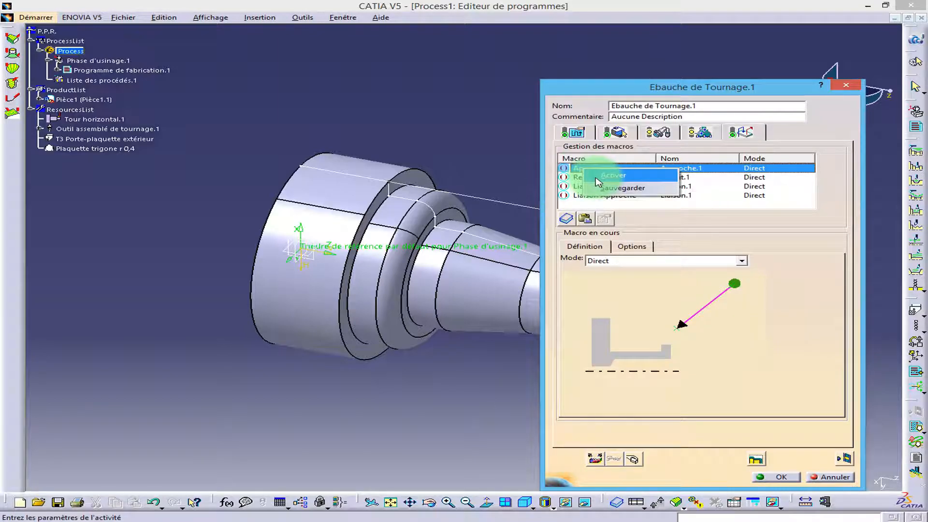
pyautogui.click(597, 181)
pyautogui.rightClick(581, 180)
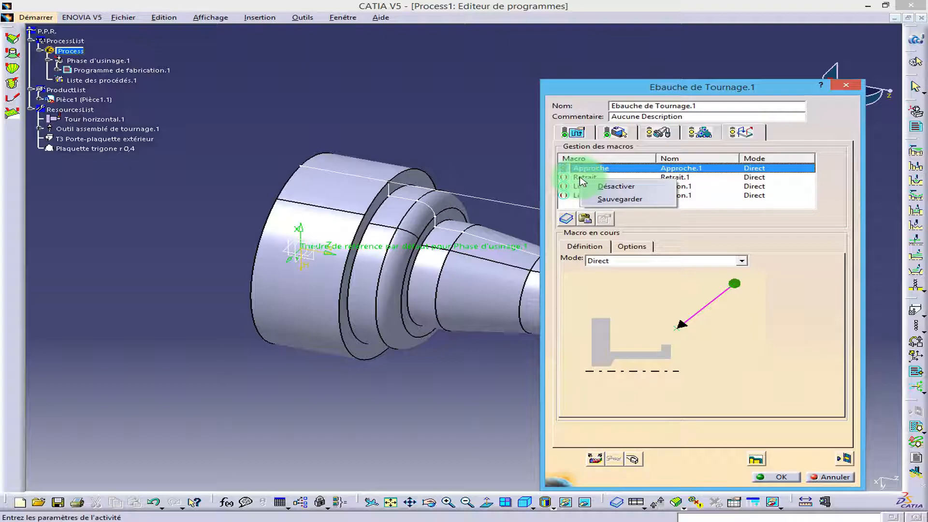
pyautogui.click(570, 177)
pyautogui.rightClick(585, 180)
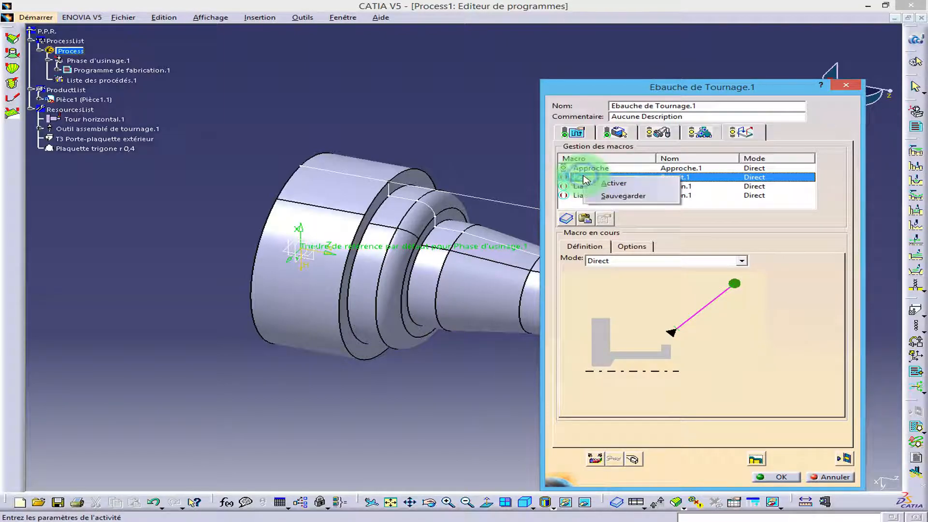
pyautogui.click(598, 186)
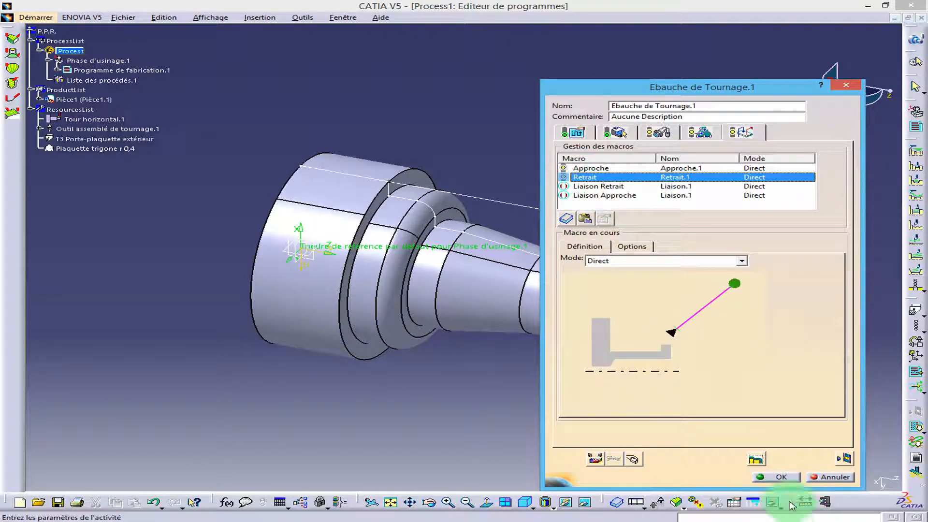
# Compute the roughing tool path and run its video material-removal simulation on the cylindrical stock
pyautogui.click(844, 460)
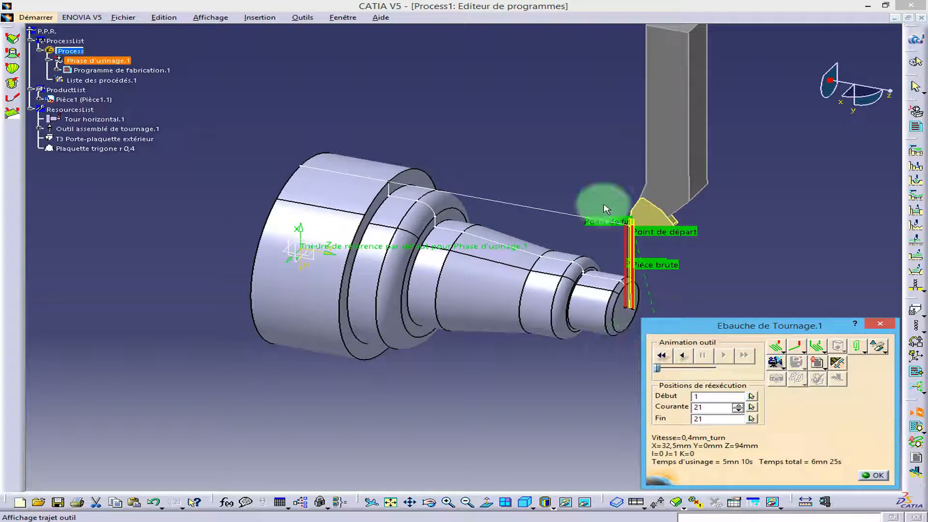
pyautogui.click(777, 363)
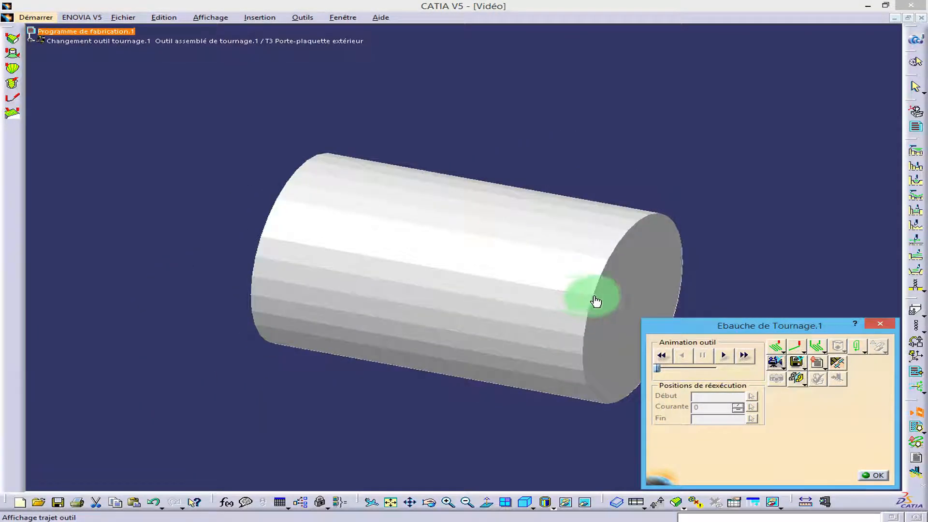
pyautogui.click(728, 356)
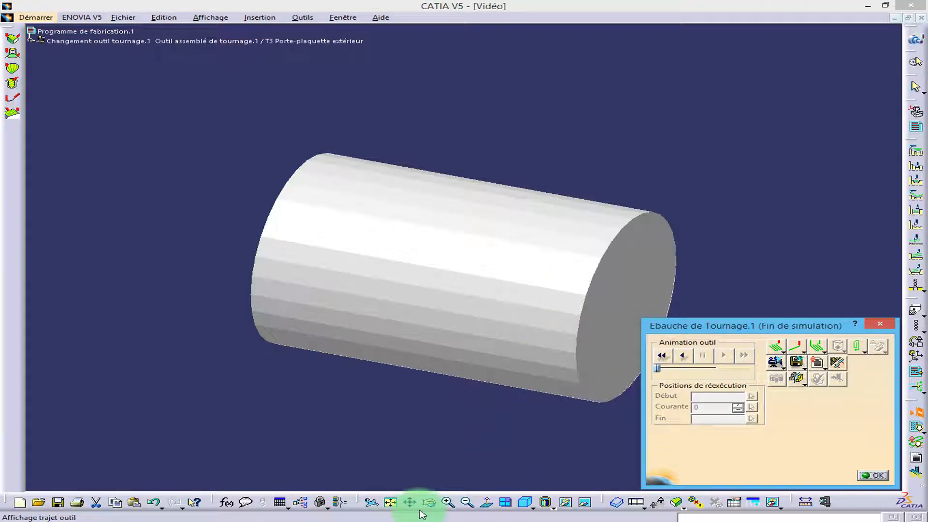
# Orbit around the machined stock in the simulation, close it, and validate the facing roughing operation
pyautogui.click(435, 506)
pyautogui.moveTo(558, 334); pyautogui.dragTo(566, 232)
pyautogui.click(858, 472)
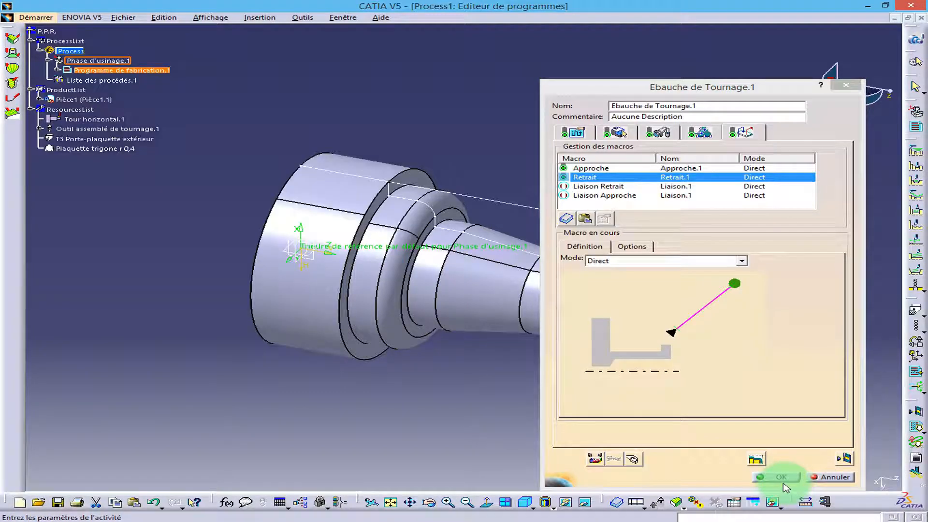
pyautogui.click(778, 478)
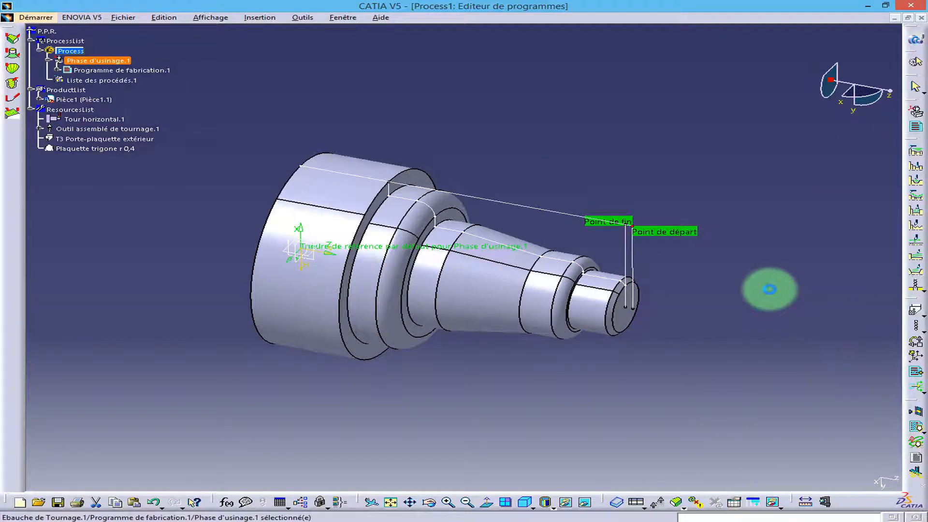
# Hide the two facing profile lines at the shaft's free end
pyautogui.rightClick(640, 269)
pyautogui.click(637, 293)
pyautogui.rightClick(632, 266)
pyautogui.click(634, 292)
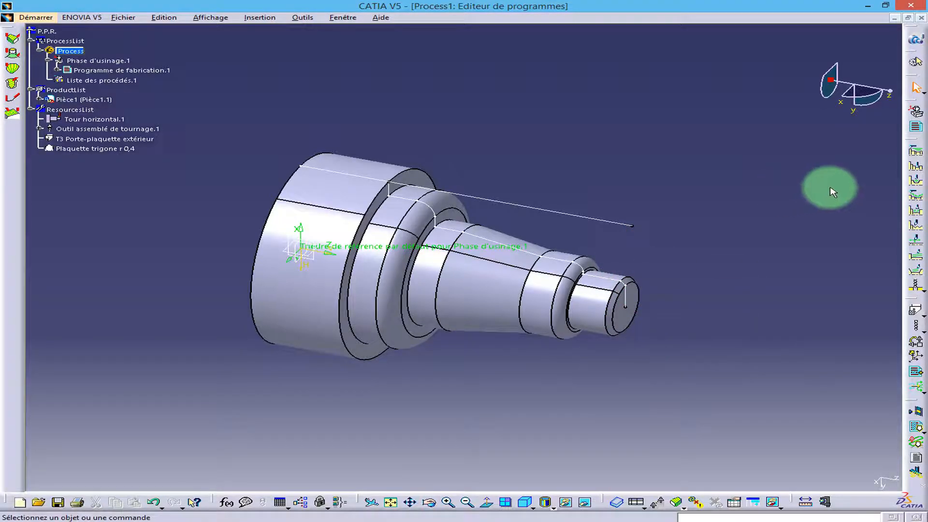
# Insert a second rough-turning operation in the manufacturing program
pyautogui.click(916, 152)
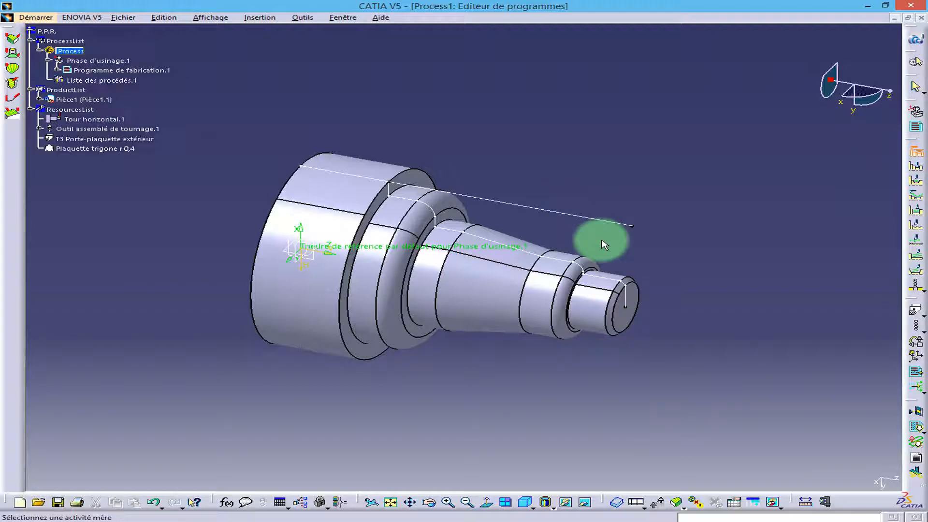
pyautogui.click(529, 289)
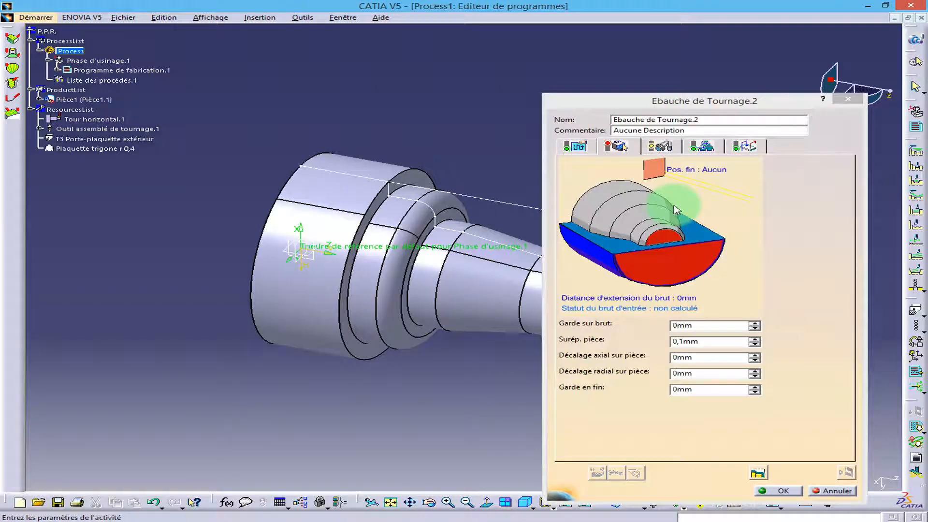
pyautogui.moveTo(703, 98); pyautogui.dragTo(818, 96)
# Define the finished-part contour of the second roughing from the shaft's free-end face along the profile to the large-diameter shoulder
pyautogui.click(773, 242)
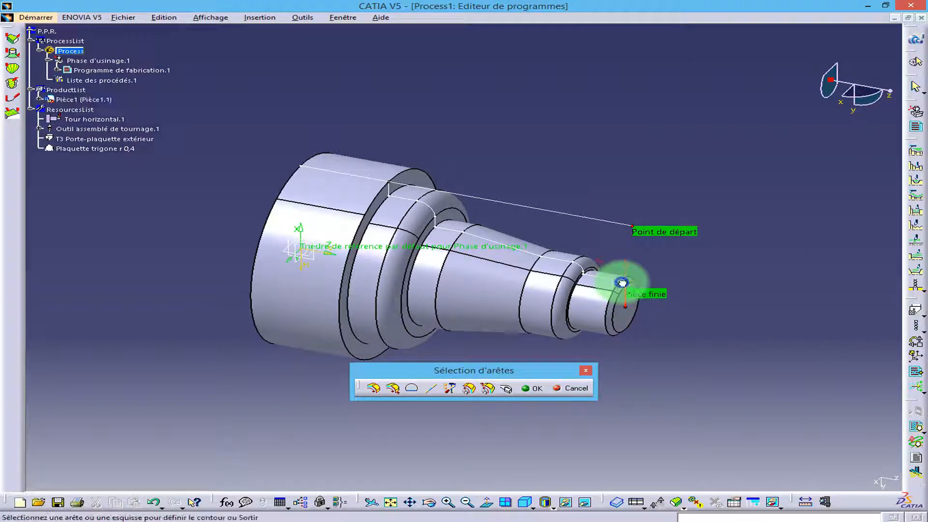
pyautogui.click(612, 281)
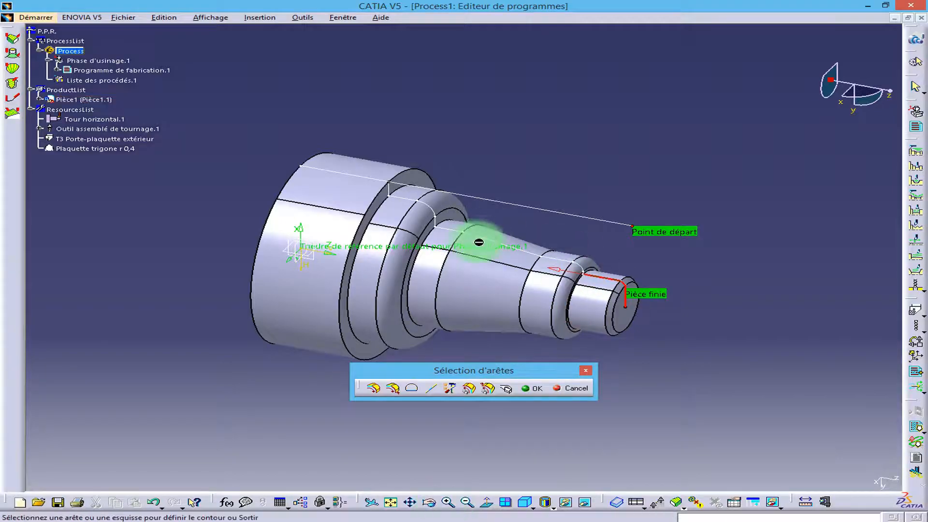
pyautogui.click(448, 502)
pyautogui.click(448, 503)
pyautogui.click(410, 502)
pyautogui.moveTo(811, 301); pyautogui.dragTo(466, 232)
pyautogui.click(490, 218)
pyautogui.click(303, 165)
pyautogui.click(410, 502)
pyautogui.moveTo(151, 121); pyautogui.dragTo(770, 303)
pyautogui.click(543, 186)
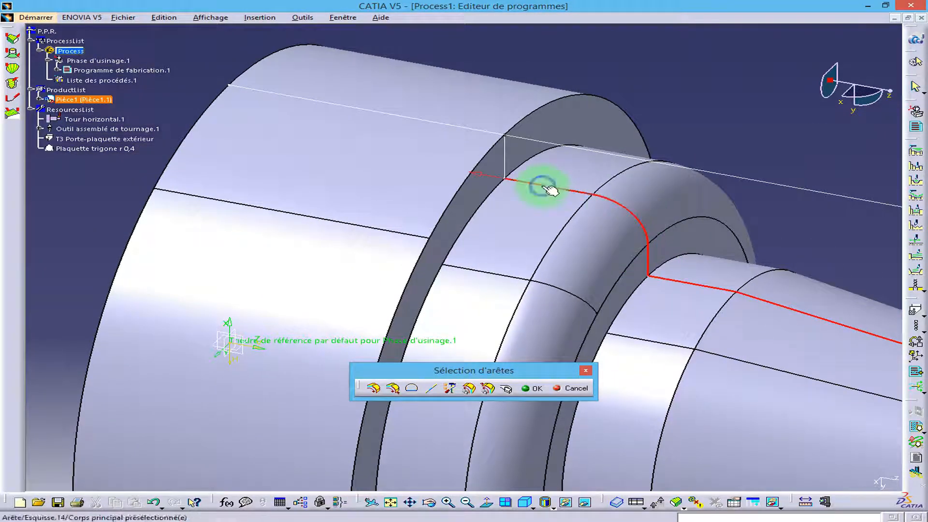
pyautogui.click(529, 389)
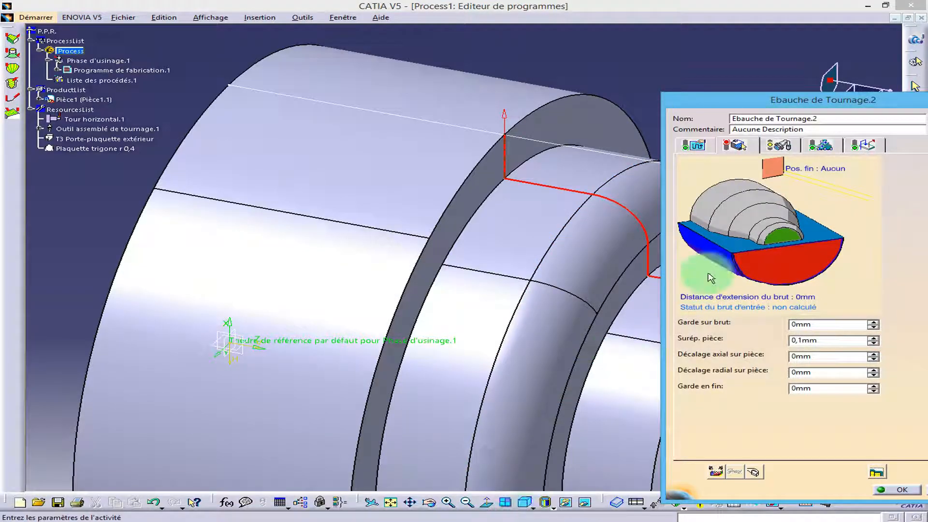
# Define the stock element of the second roughing with the straight outer generatrix of the stock profile
pyautogui.click(797, 265)
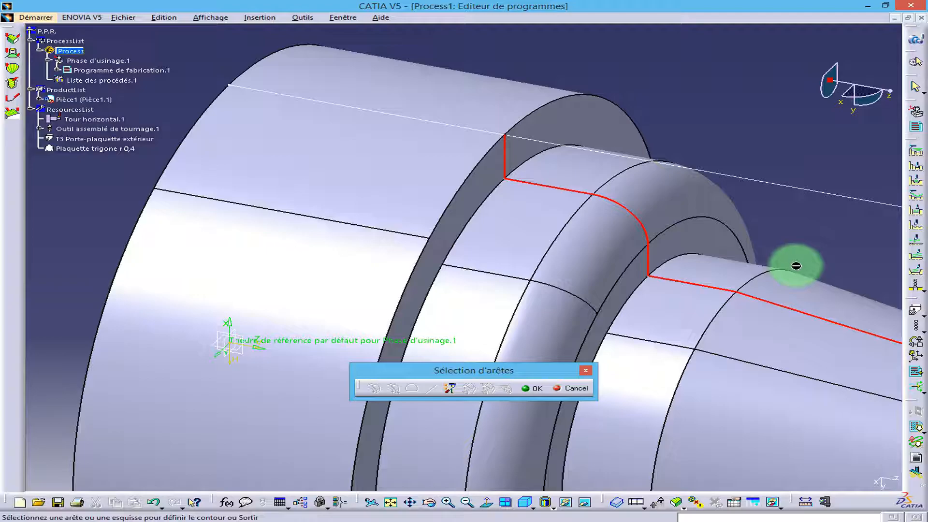
pyautogui.click(467, 503)
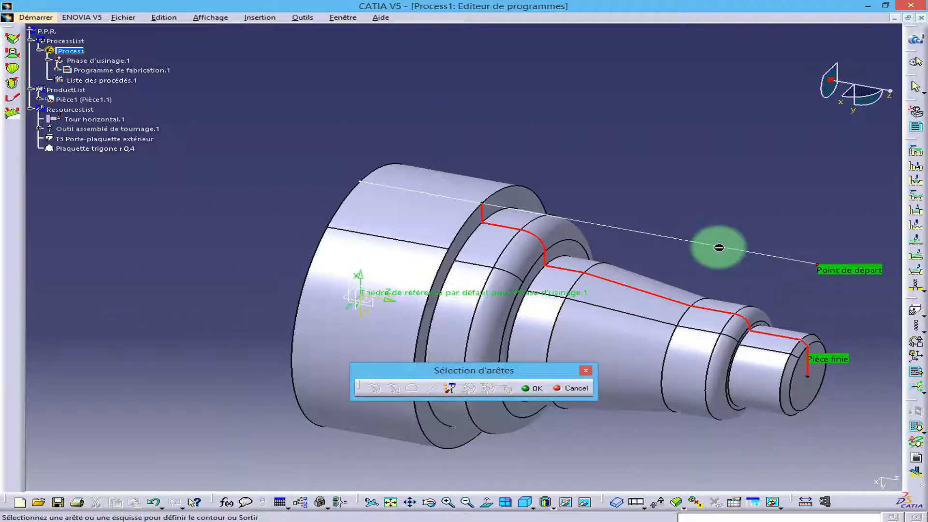
pyautogui.click(690, 254)
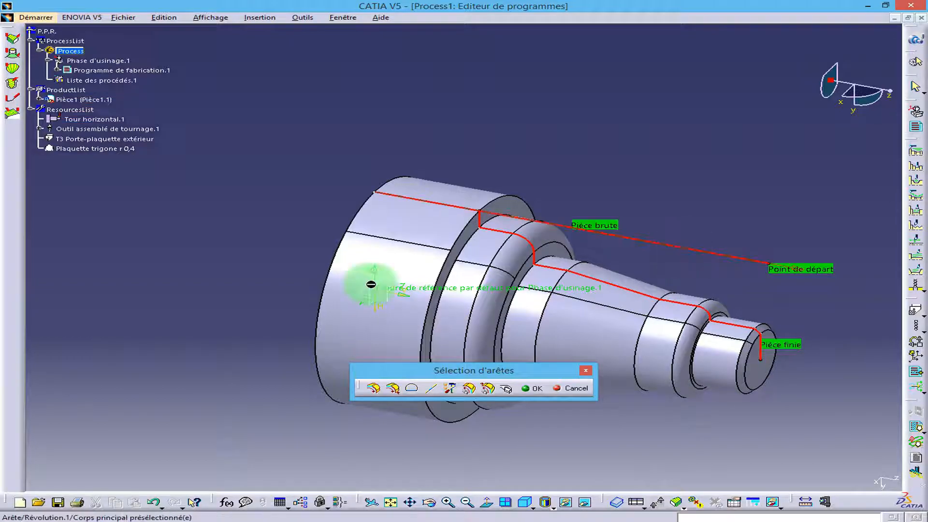
pyautogui.click(528, 388)
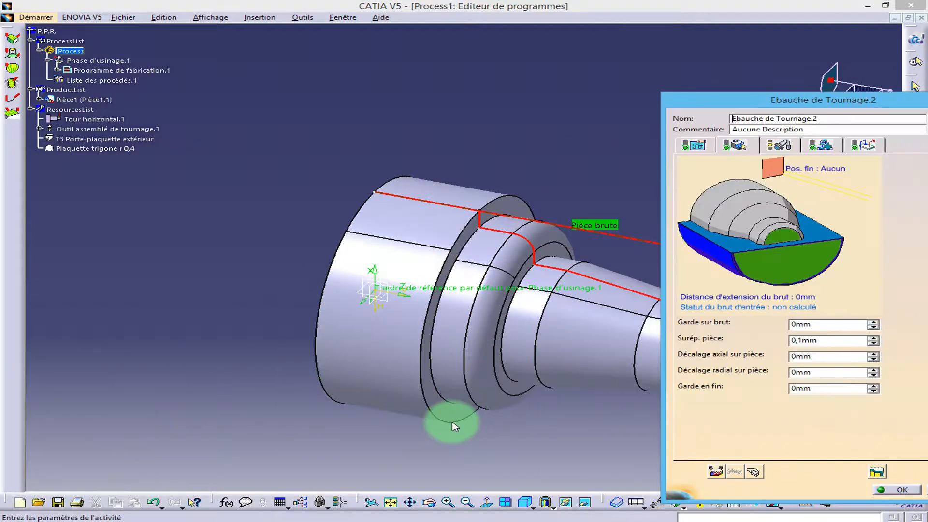
# Set the second roughing's mode to Chariotage with a maximum depth of cut of 2 mm
pyautogui.click(694, 145)
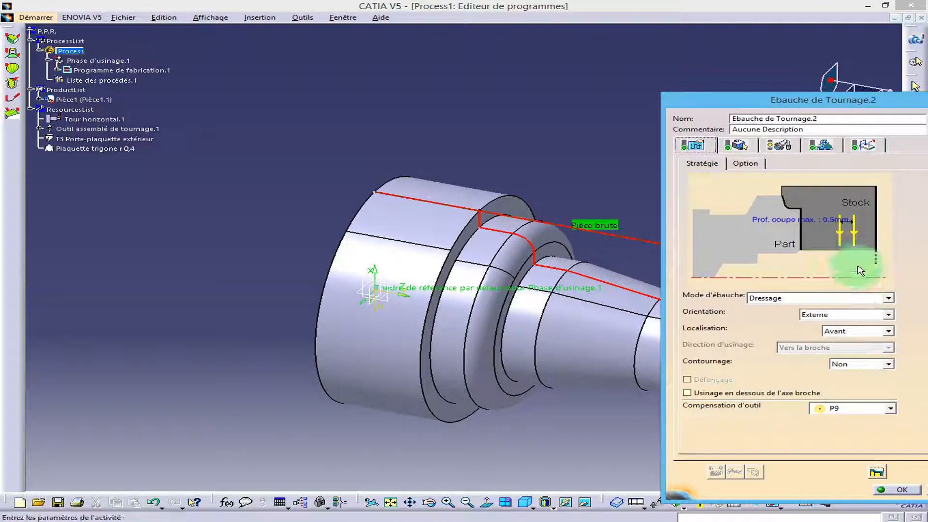
pyautogui.click(888, 297)
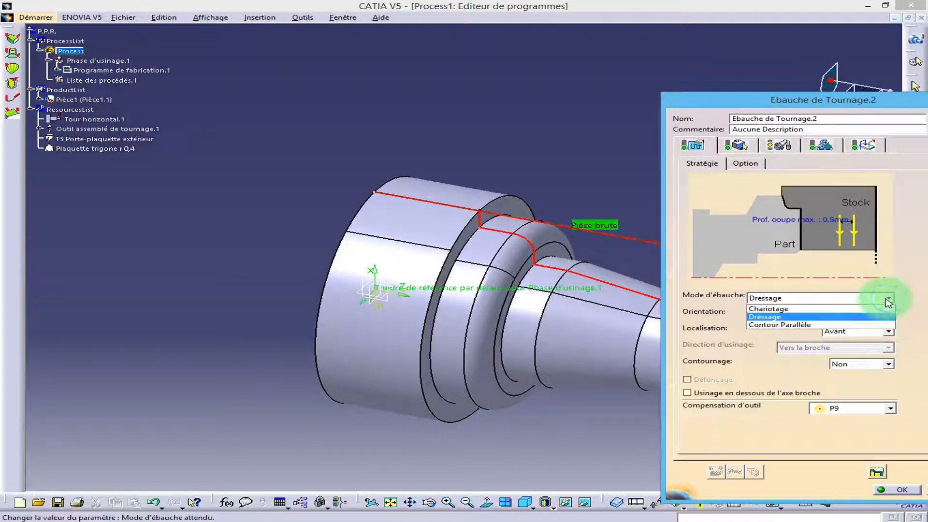
pyautogui.click(825, 313)
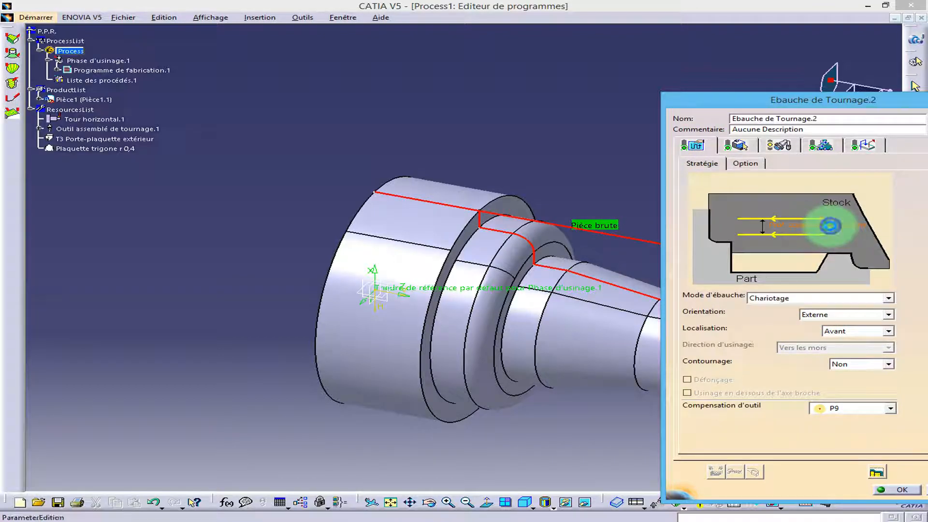
pyautogui.doubleClick(830, 226)
pyautogui.moveTo(823, 455); pyautogui.dragTo(737, 456)
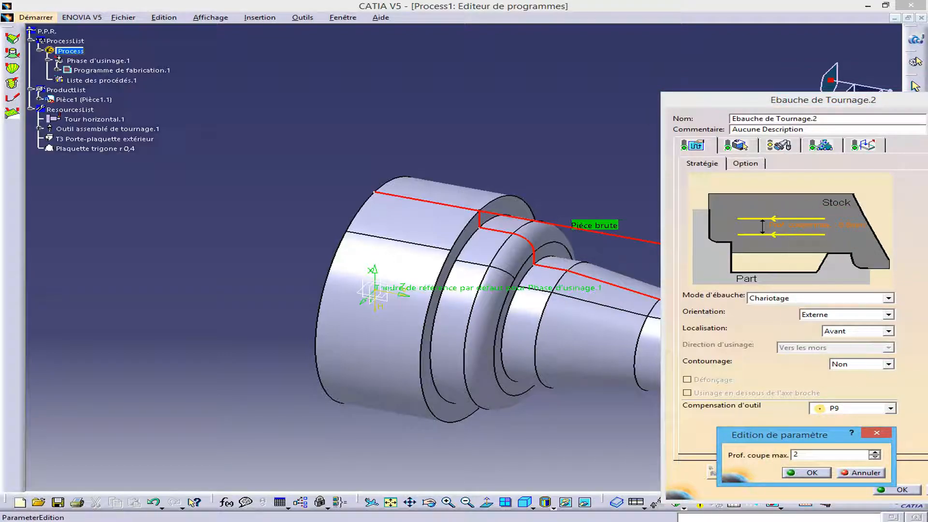
pyautogui.click(823, 474)
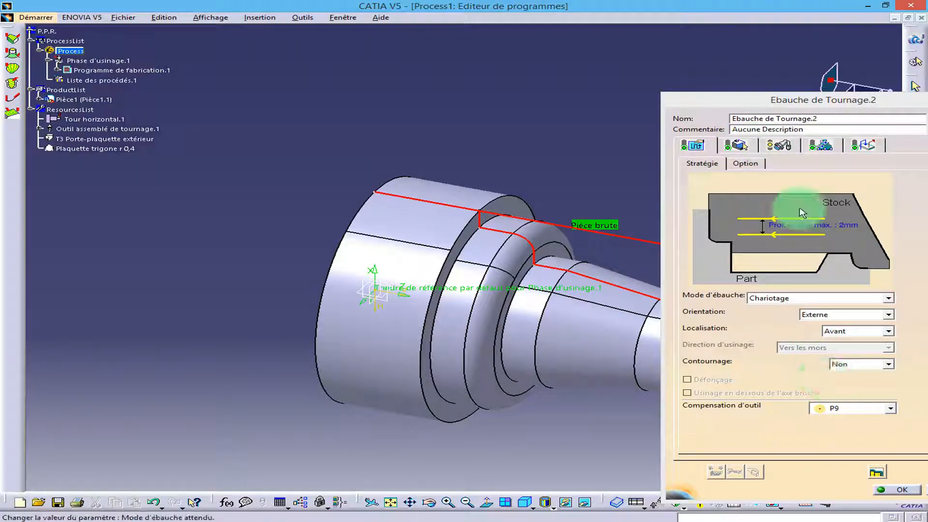
# Check the second roughing's tool assembly, holder, insert, feed and speed settings, and macros
pyautogui.click(779, 145)
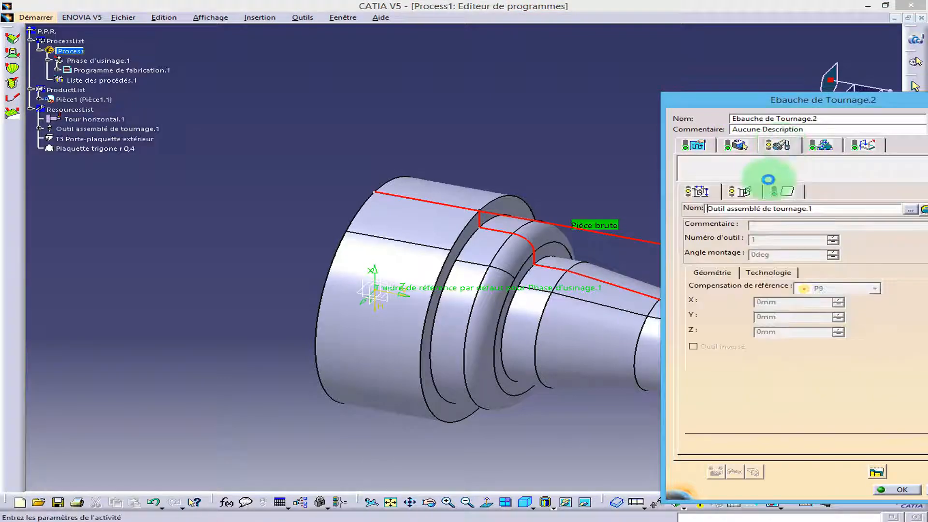
pyautogui.click(742, 194)
pyautogui.click(780, 192)
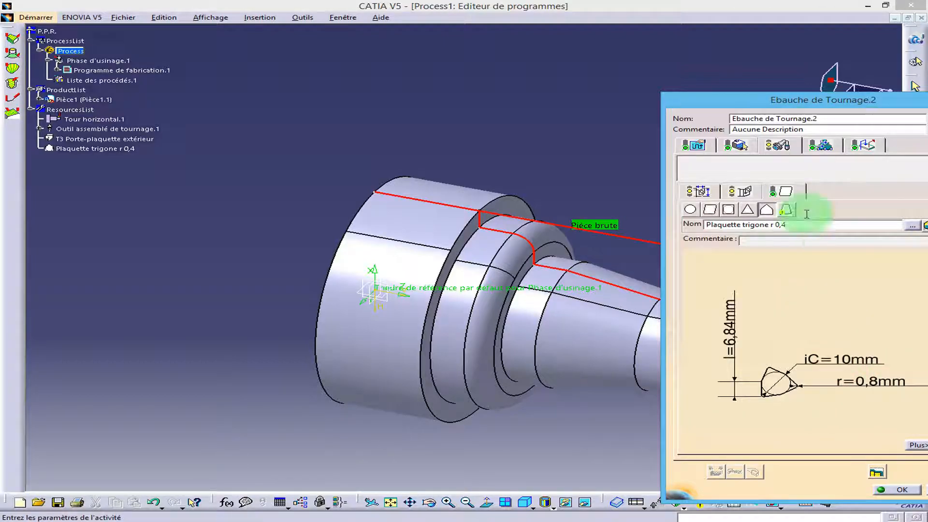
pyautogui.click(820, 145)
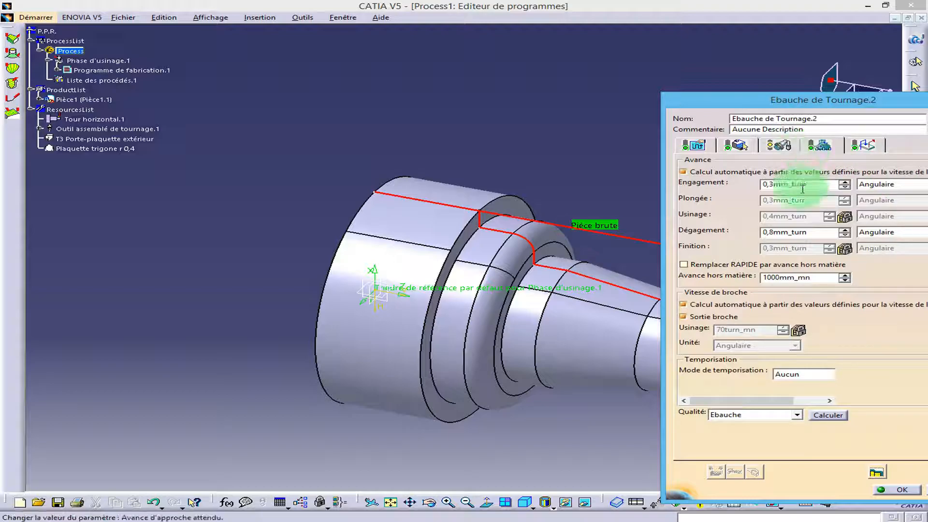
pyautogui.moveTo(863, 103); pyautogui.dragTo(743, 98)
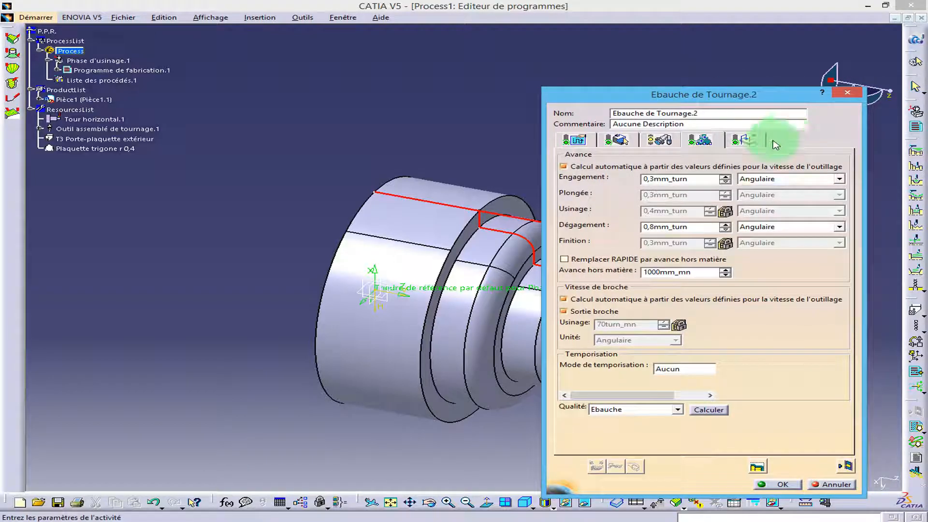
pyautogui.click(744, 140)
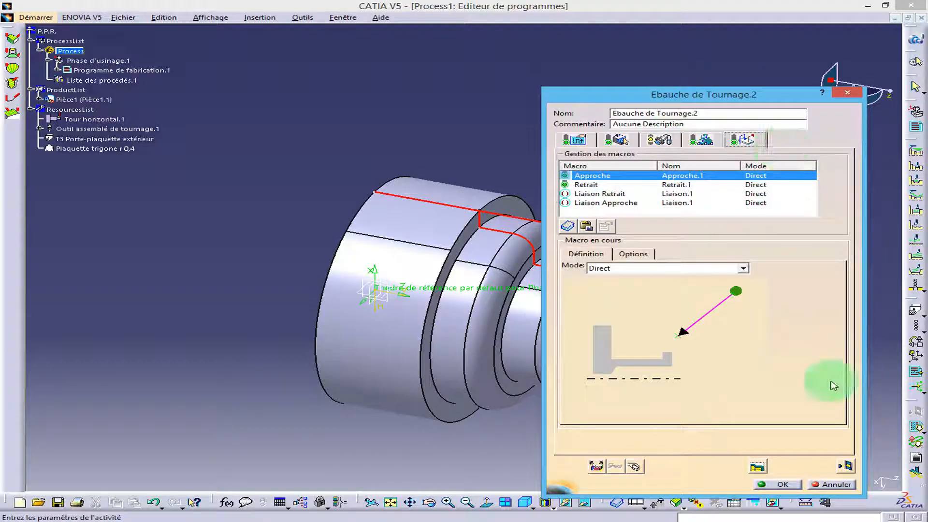
# Compute and replay the second roughing's tool path, and validate the operation
pyautogui.click(845, 469)
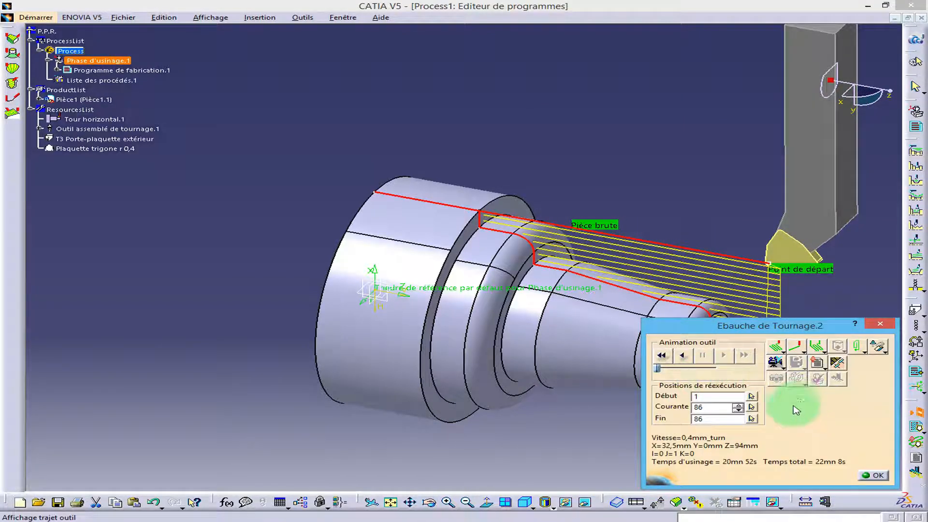
pyautogui.click(684, 355)
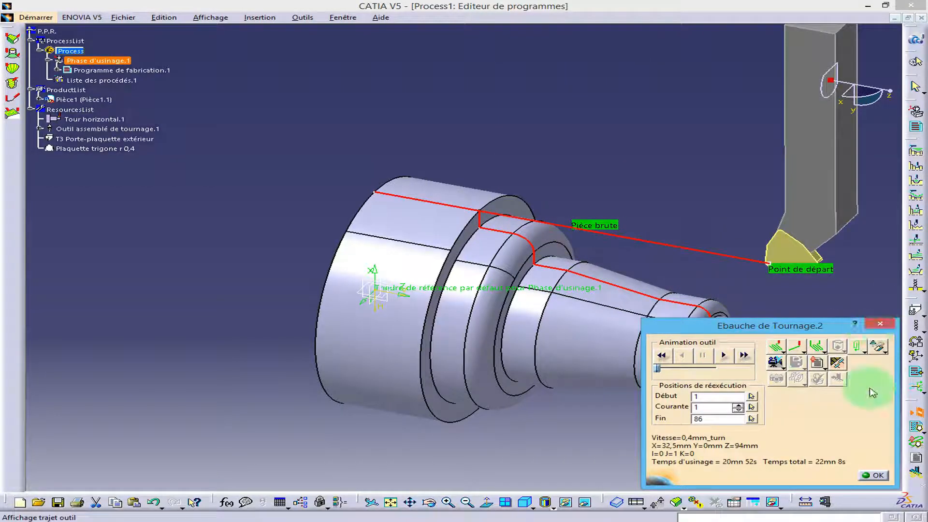
pyautogui.click(884, 478)
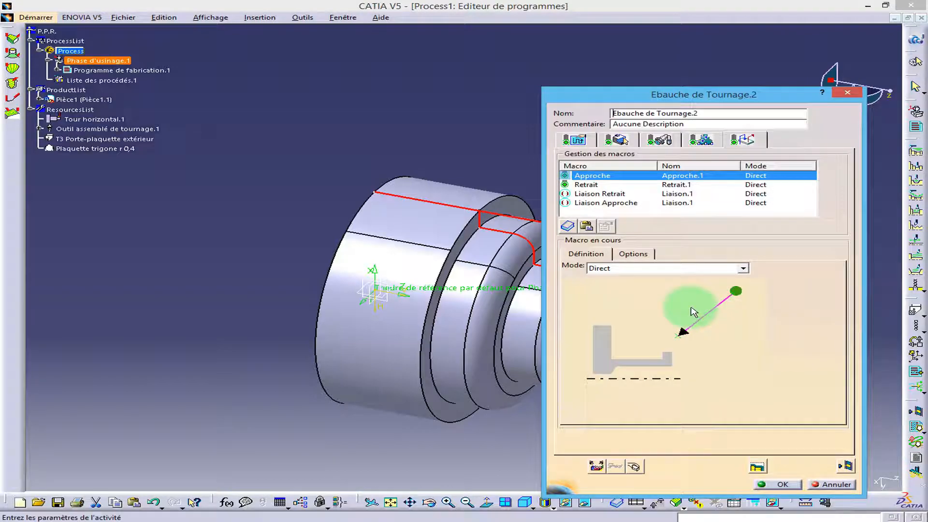
pyautogui.click(783, 485)
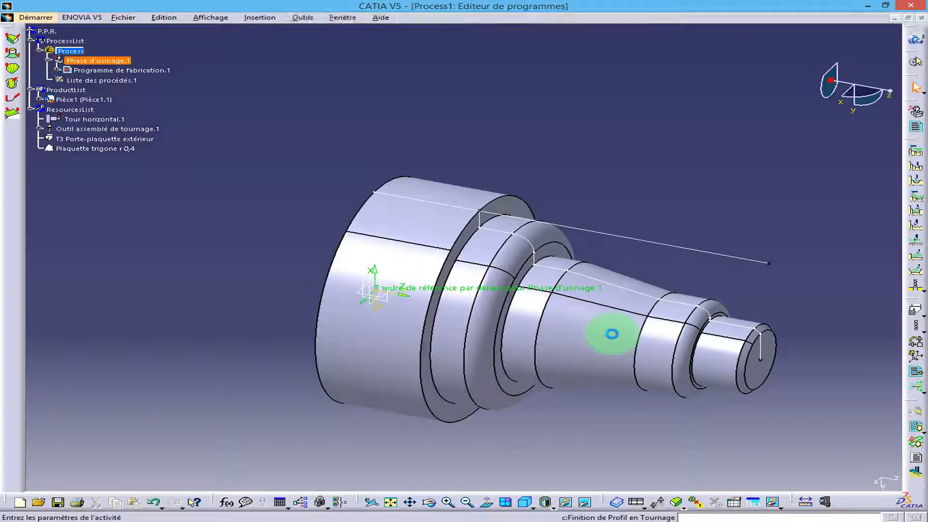
# Define the part contour of the profile finishing operation, chaining the profile edges from the shaft's free-end face to the large-diameter shoulder
pyautogui.moveTo(696, 106); pyautogui.dragTo(845, 95)
pyautogui.moveTo(900, 116); pyautogui.dragTo(899, 102)
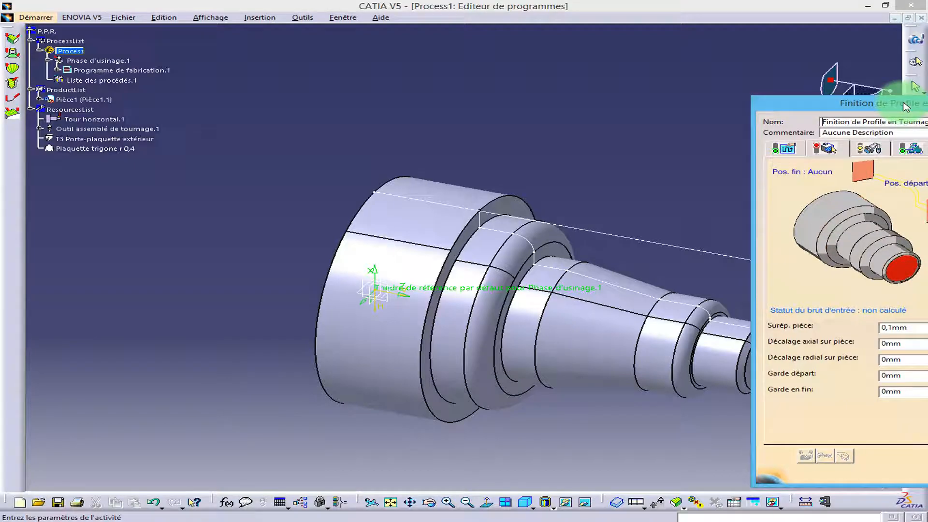
pyautogui.click(900, 277)
pyautogui.click(414, 503)
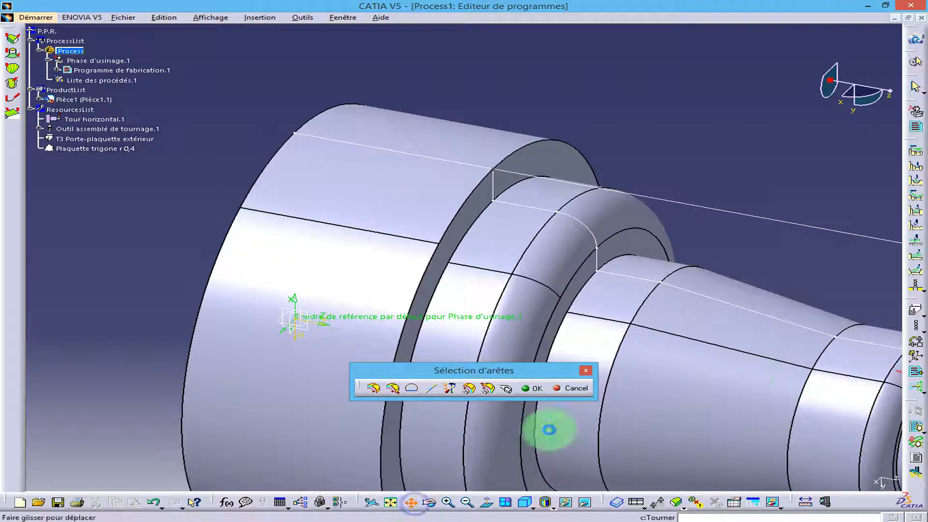
pyautogui.click(614, 349)
pyautogui.click(566, 322)
pyautogui.click(513, 308)
pyautogui.click(389, 274)
pyautogui.click(269, 241)
pyautogui.click(237, 218)
pyautogui.click(223, 189)
pyautogui.click(164, 170)
pyautogui.click(534, 388)
# Set the finishing operation's part allowance (Surép. pièce) to 0 mm
pyautogui.moveTo(895, 97); pyautogui.dragTo(594, 96)
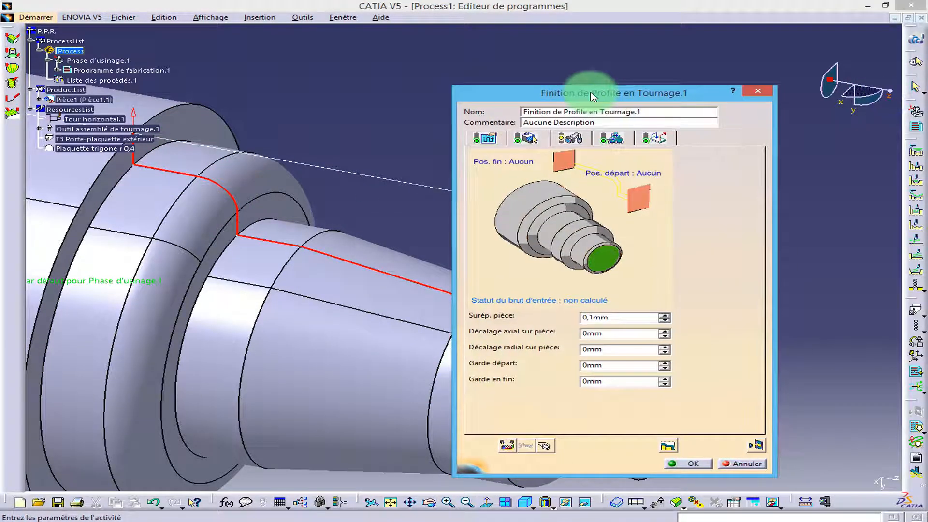
pyautogui.click(590, 317)
pyautogui.click(462, 319)
pyautogui.click(588, 319)
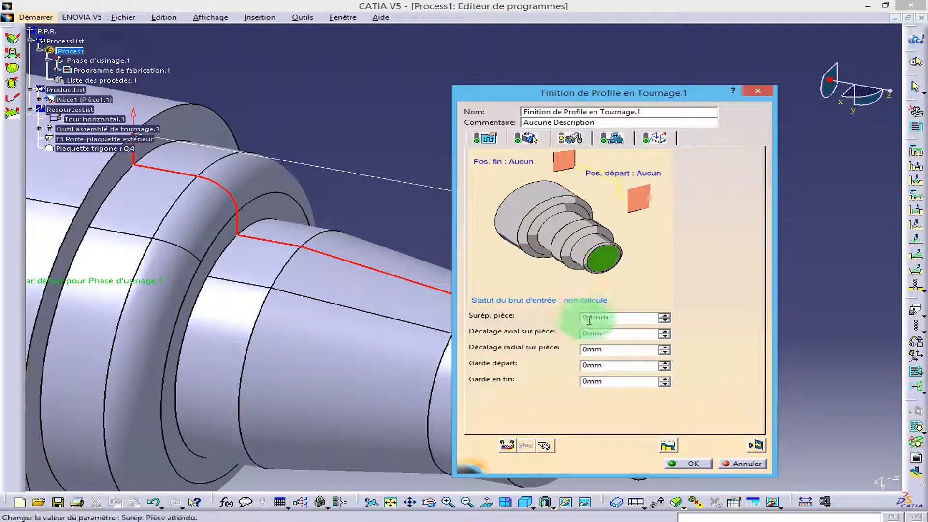
pyautogui.click(673, 354)
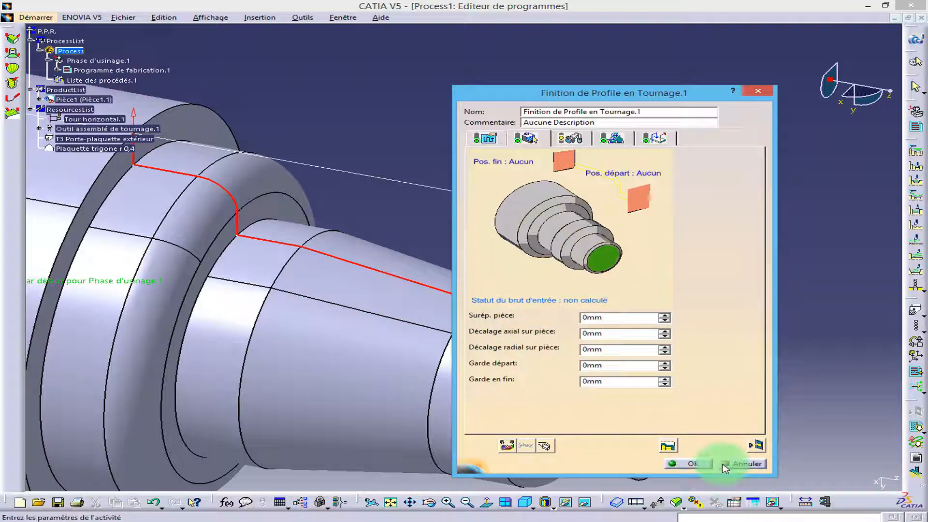
# Check the finishing operation's general strategy, tool assembly, holder and insert definition
pyautogui.click(487, 139)
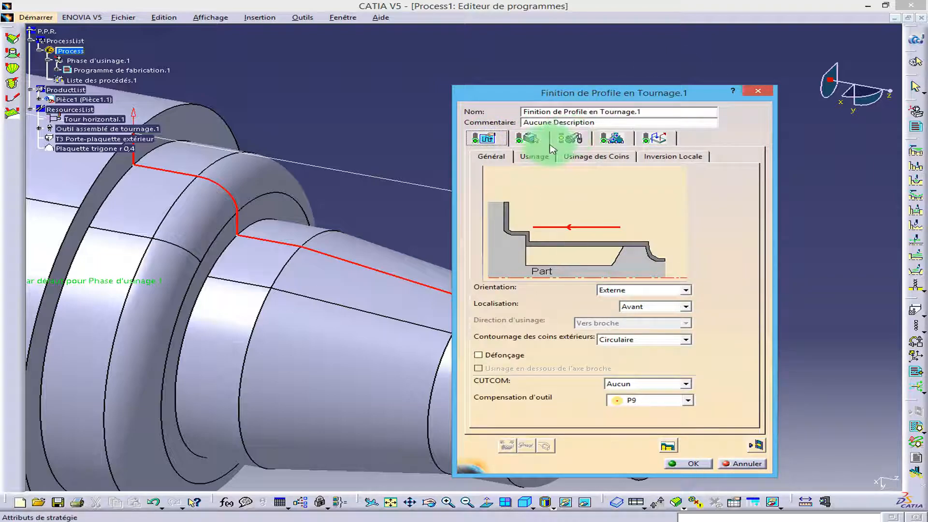
pyautogui.click(564, 140)
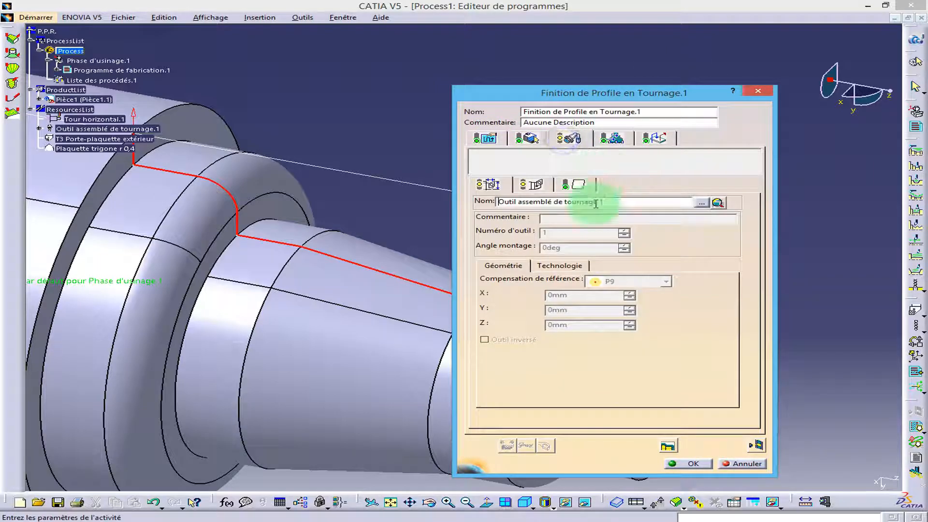
pyautogui.click(546, 187)
pyautogui.click(578, 184)
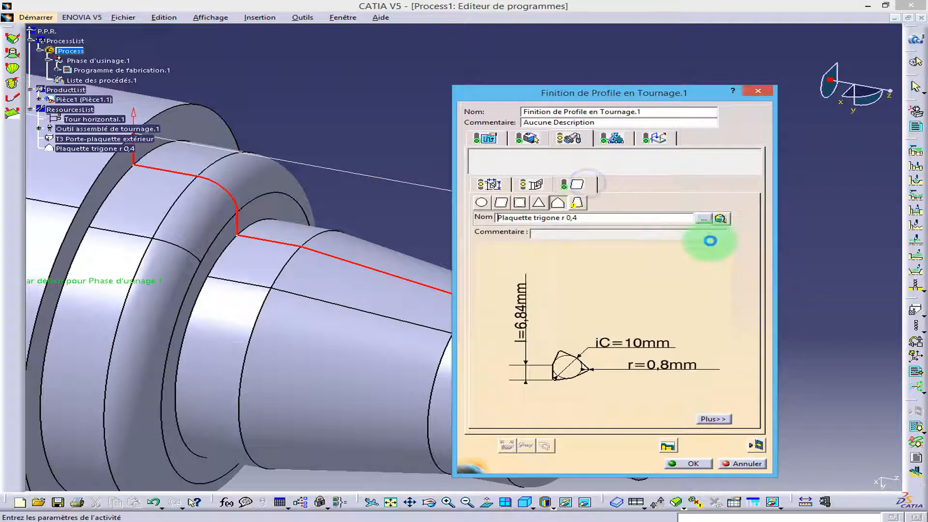
# Change the finishing tool's insert to a rhombic type and set its nose radius (Rayon de bec) to 0.2 mm
pyautogui.click(500, 203)
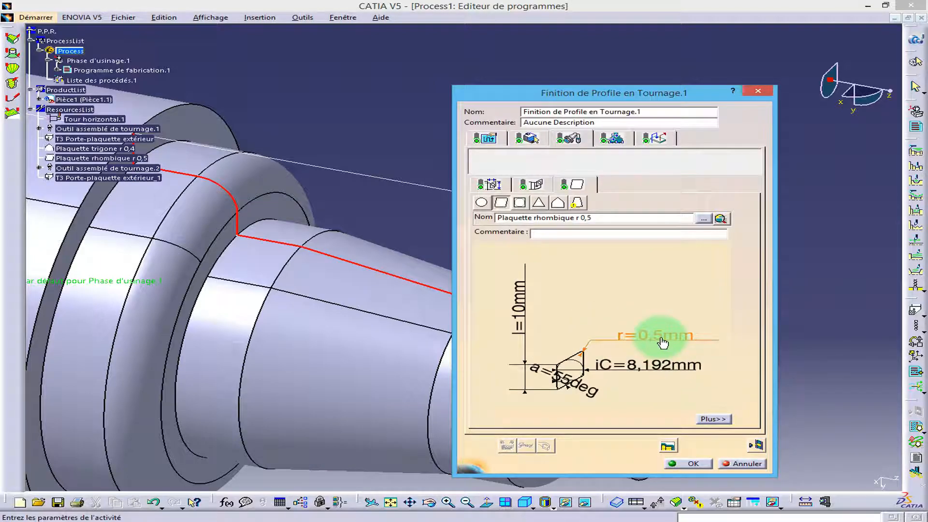
pyautogui.doubleClick(662, 335)
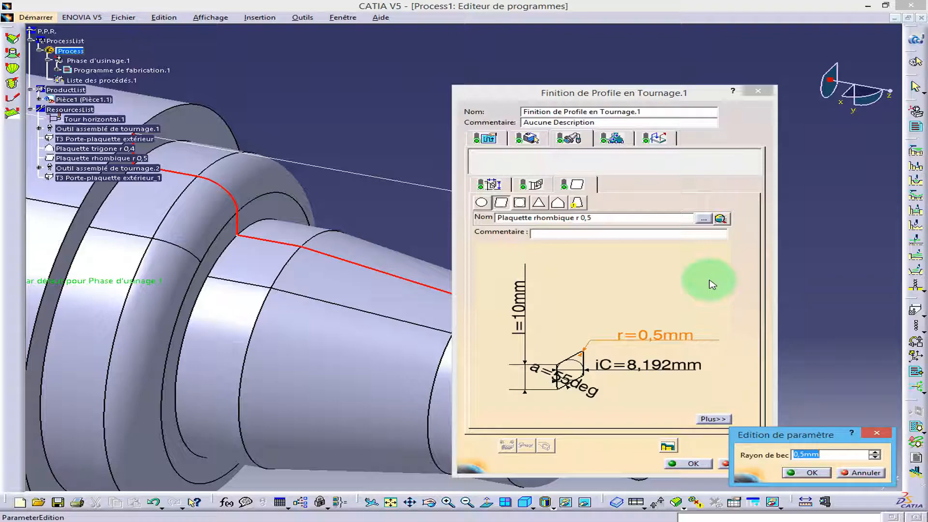
pyautogui.write('0.2')
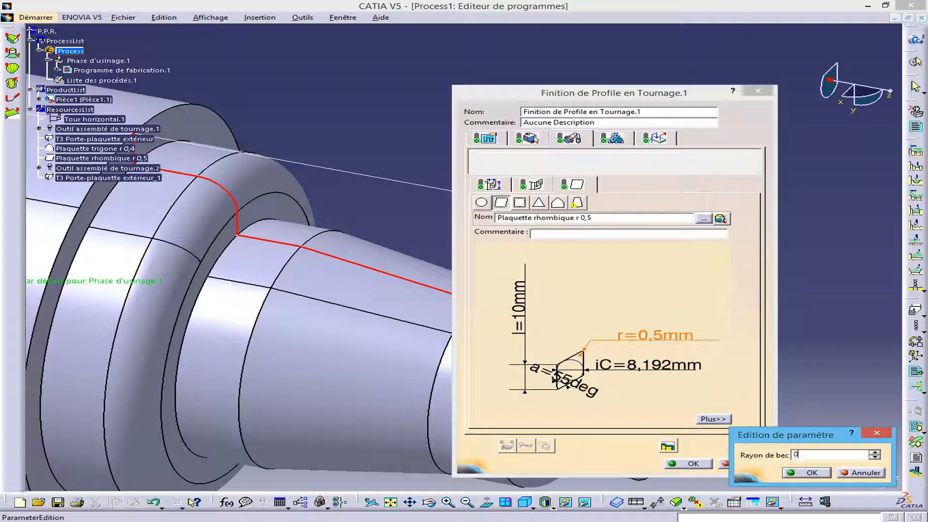
pyautogui.click(810, 472)
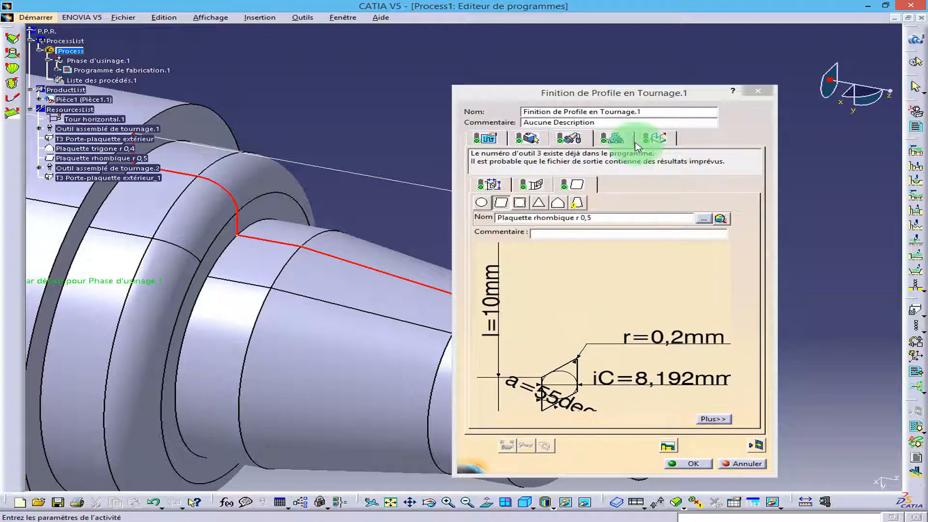
# Define the approach macro's start point at the free-end endpoint of the stock outline above the shaft
pyautogui.click(611, 141)
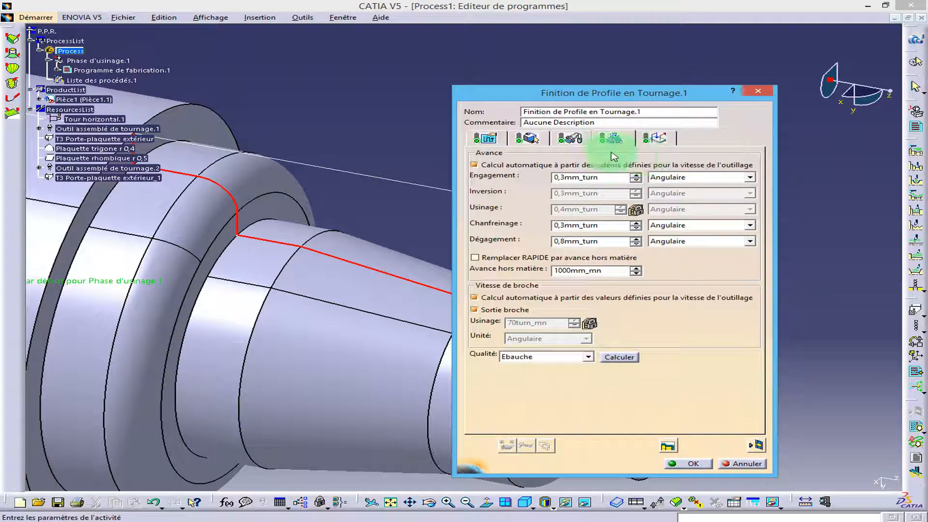
pyautogui.click(655, 139)
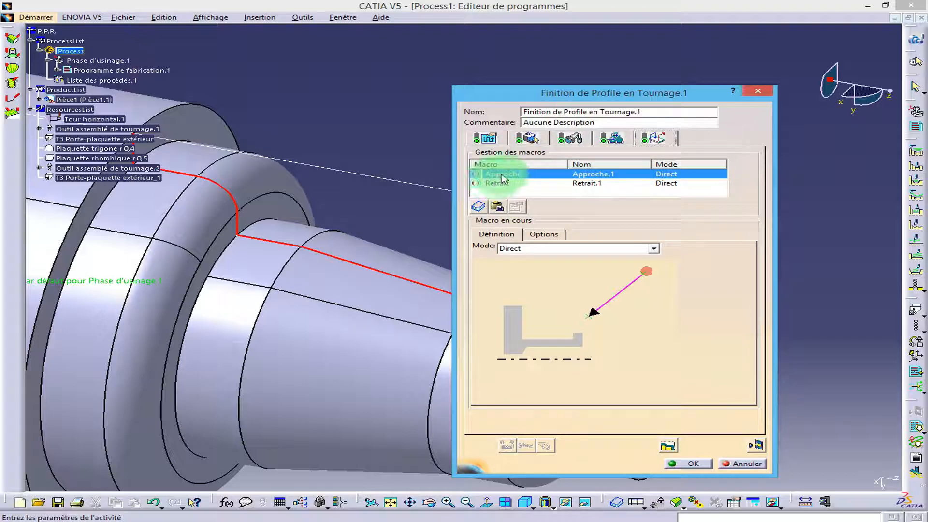
pyautogui.click(648, 271)
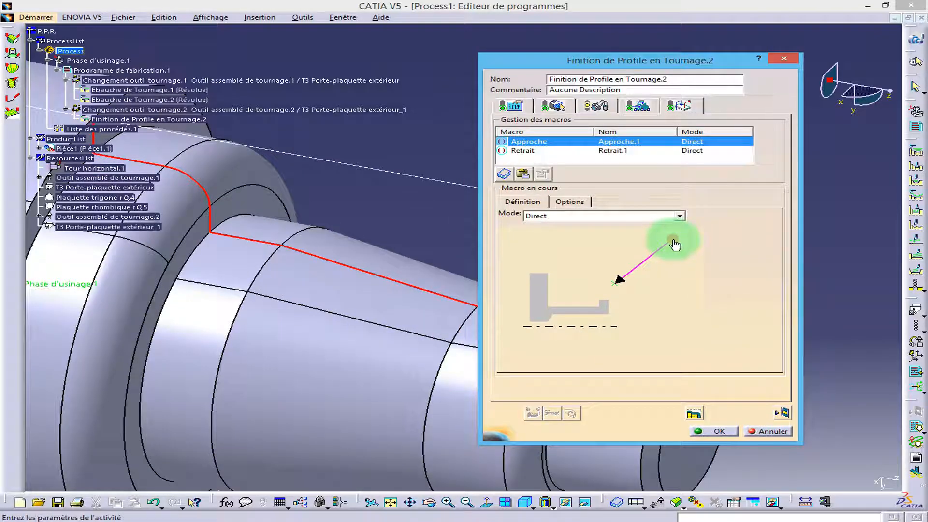
pyautogui.click(672, 239)
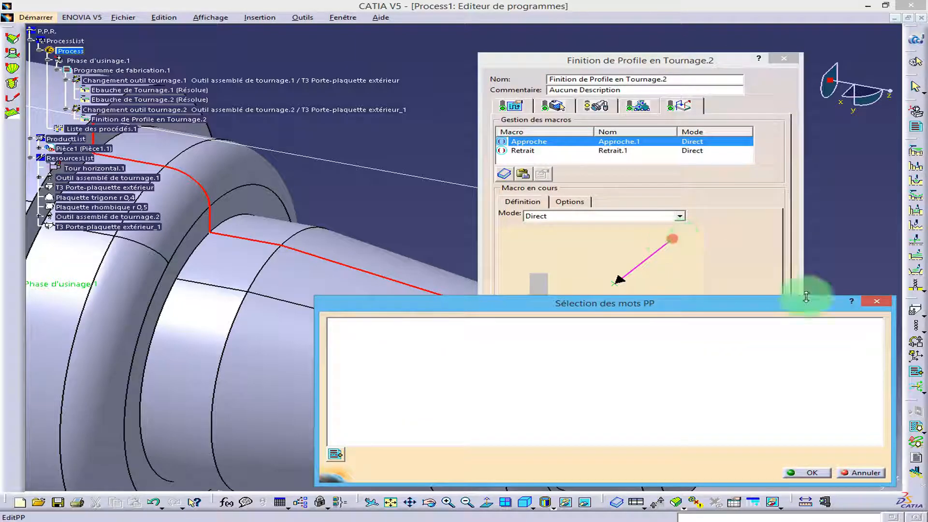
pyautogui.click(881, 302)
pyautogui.moveTo(659, 58); pyautogui.dragTo(335, 78)
pyautogui.click(348, 258)
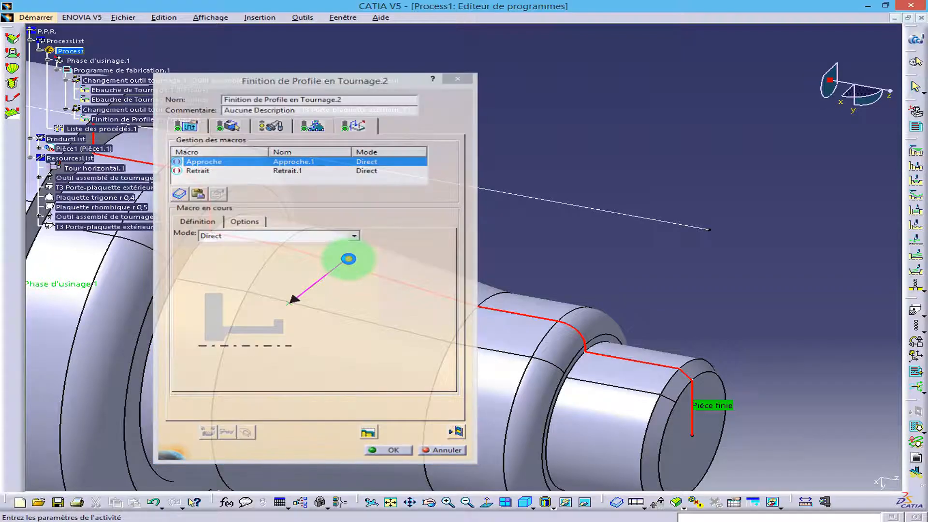
pyautogui.click(708, 235)
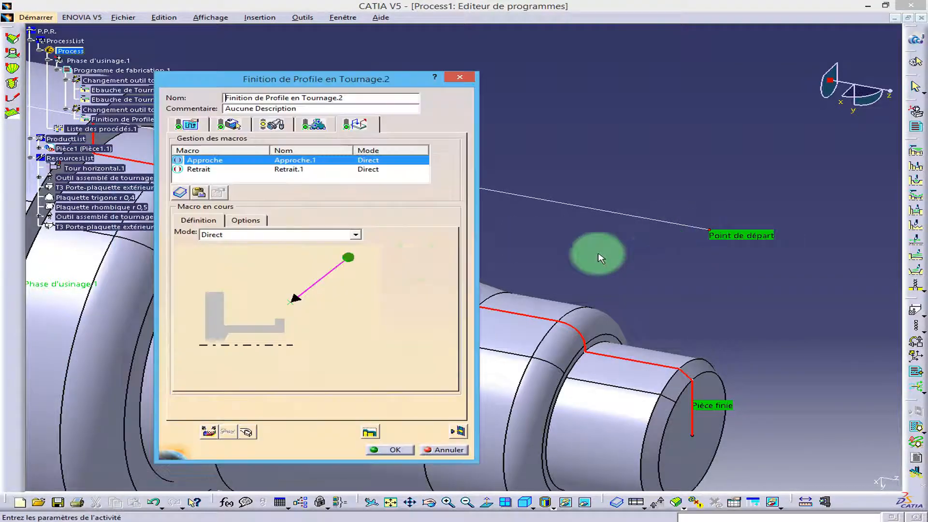
# Define the retract macro's end point on the free-end endpoint of the stock outline
pyautogui.click(208, 171)
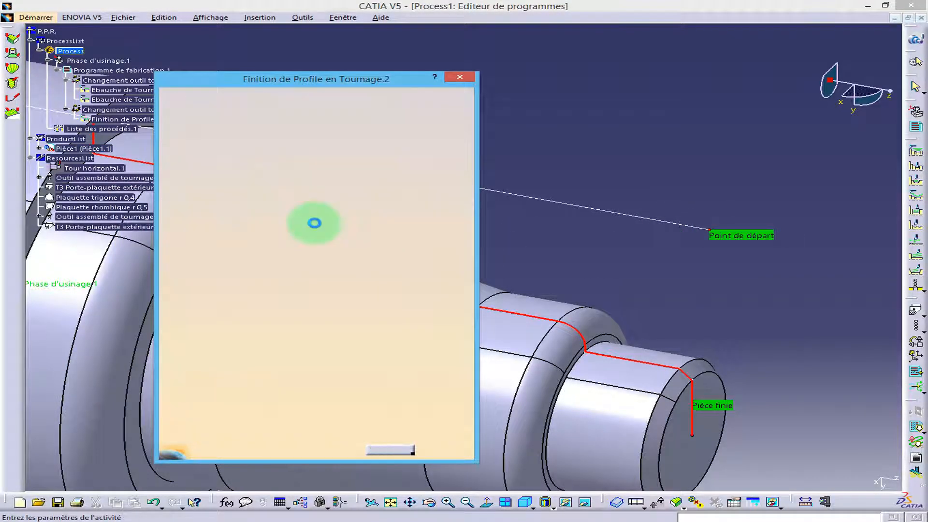
pyautogui.click(349, 260)
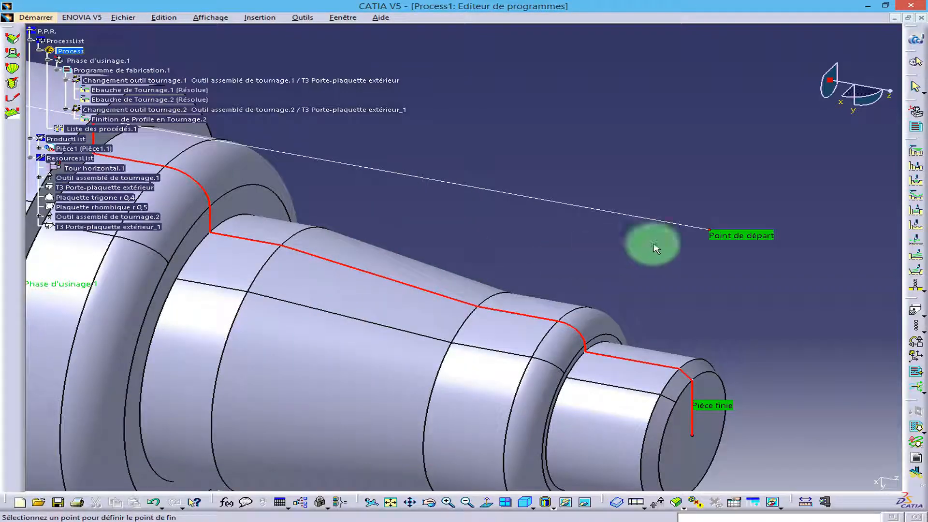
pyautogui.click(705, 232)
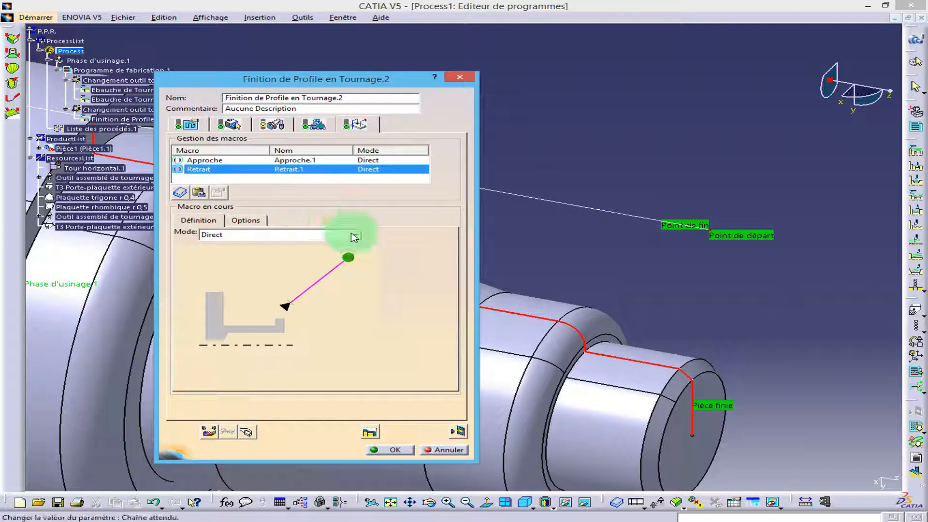
# Activate the Approche and Retrait macros and validate the profile finishing operation
pyautogui.click(197, 163)
pyautogui.rightClick(198, 164)
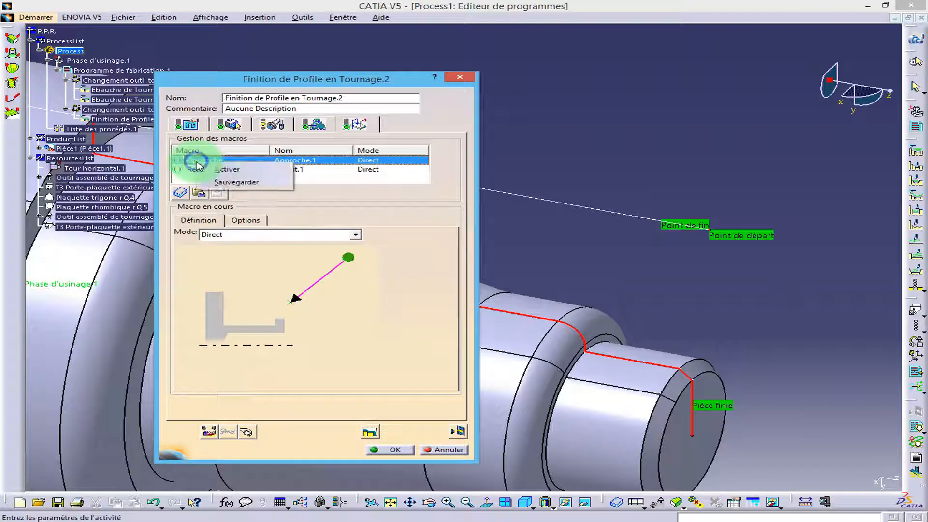
pyautogui.click(213, 170)
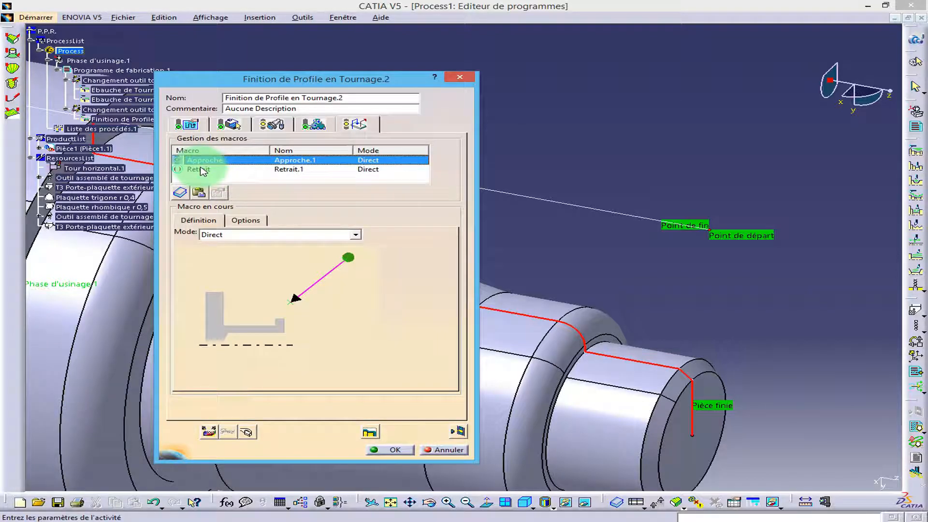
pyautogui.click(200, 170)
pyautogui.rightClick(200, 169)
pyautogui.click(215, 176)
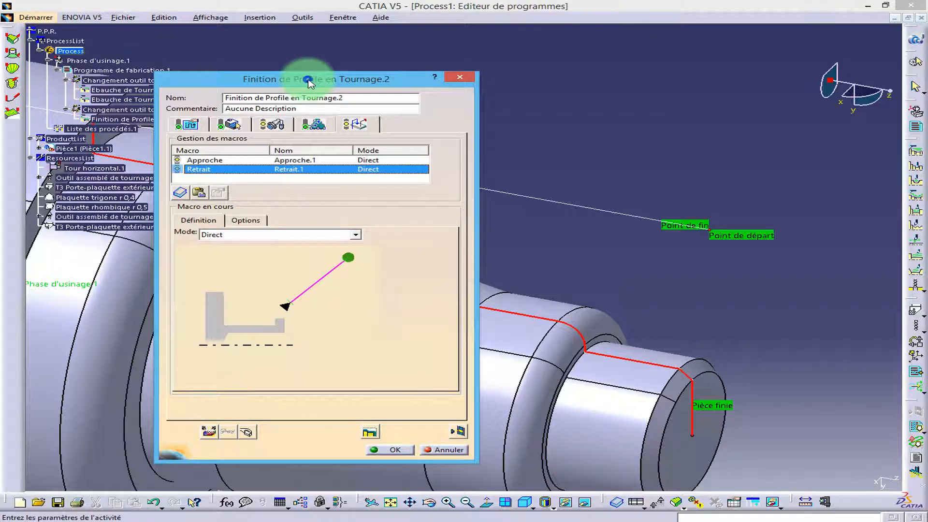
pyautogui.moveTo(308, 81); pyautogui.dragTo(580, 77)
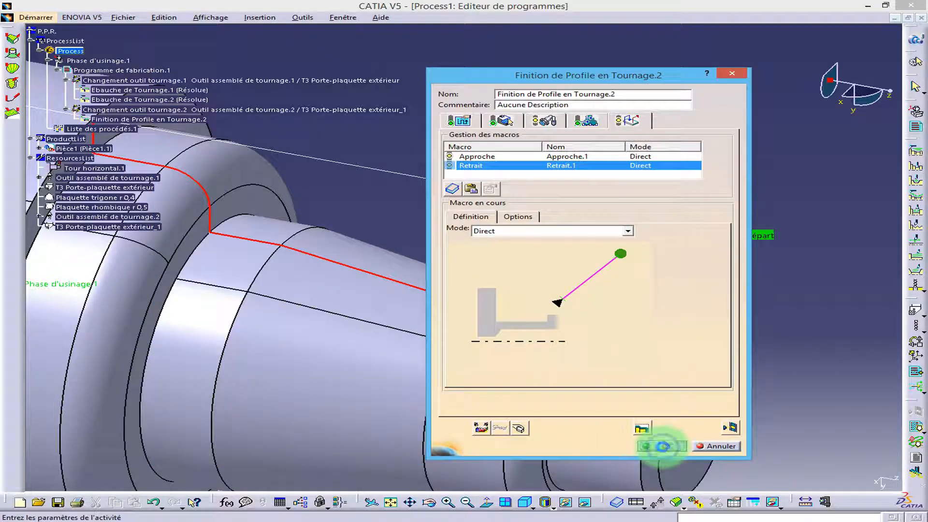
pyautogui.click(663, 445)
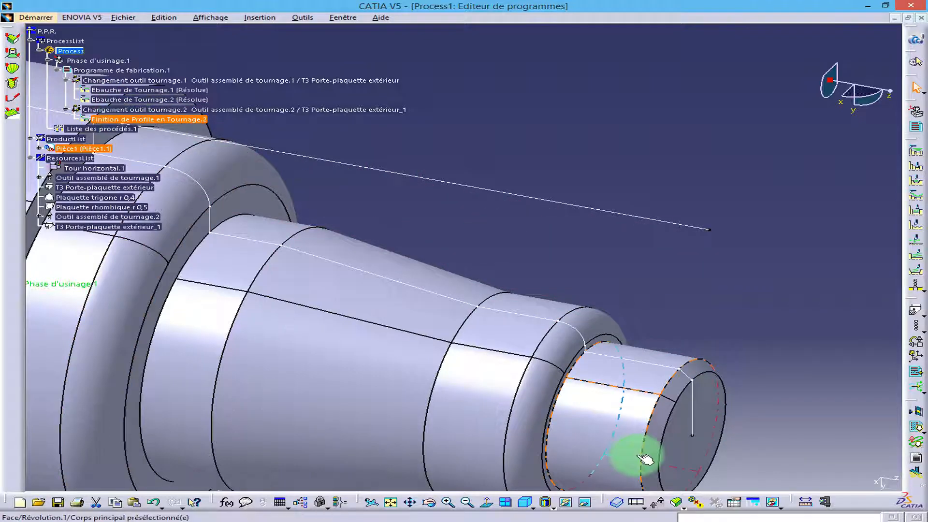
# Fit the whole shaft in view and hide the stock outline line above it
pyautogui.click(394, 506)
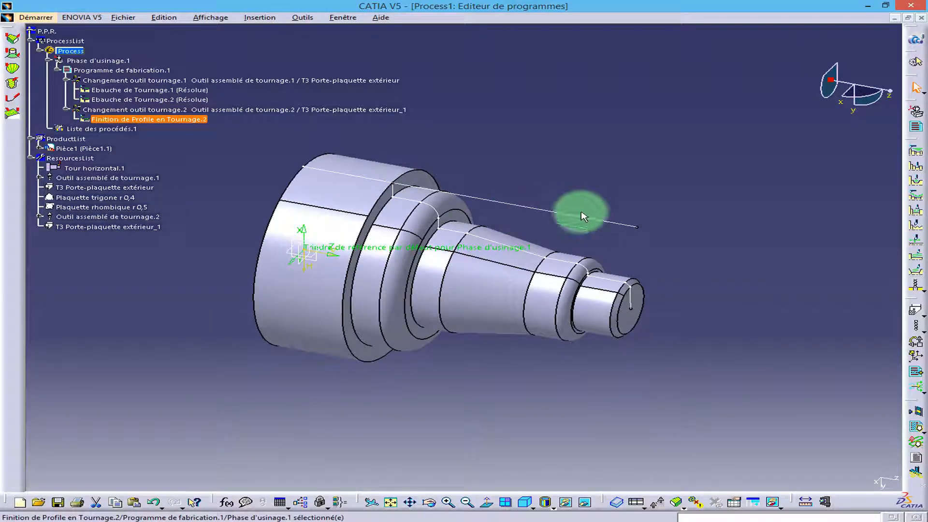
pyautogui.rightClick(590, 221)
pyautogui.click(694, 256)
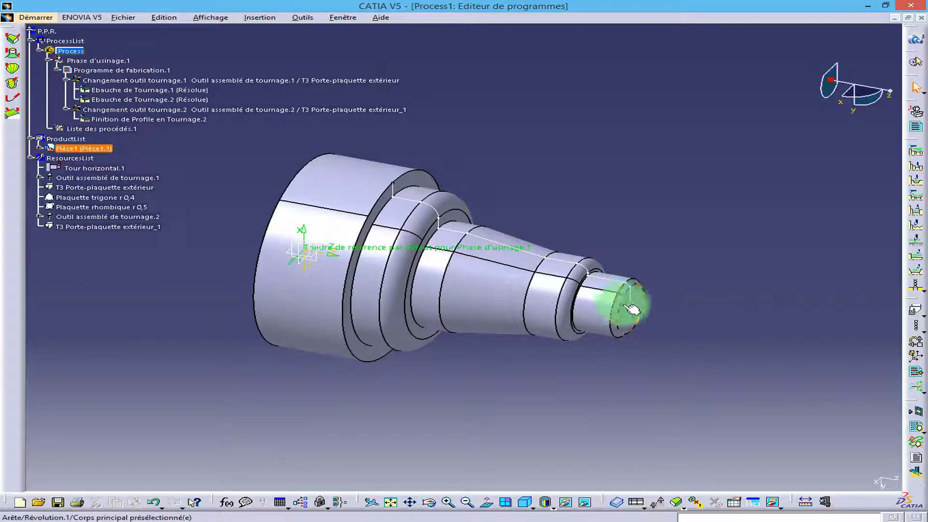
# Compute the tool path of Finition de Profile en Tournage.2 by launching its tool path animation
pyautogui.click(121, 119)
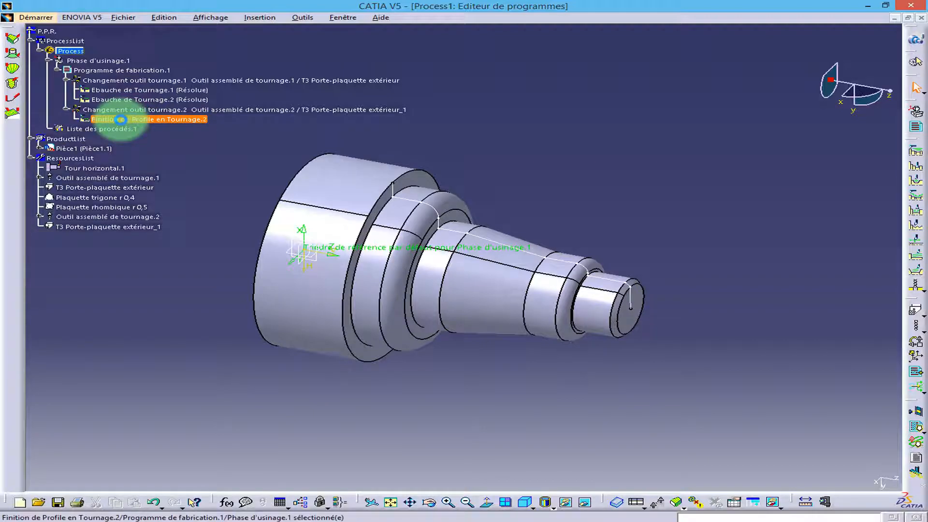
pyautogui.rightClick(121, 120)
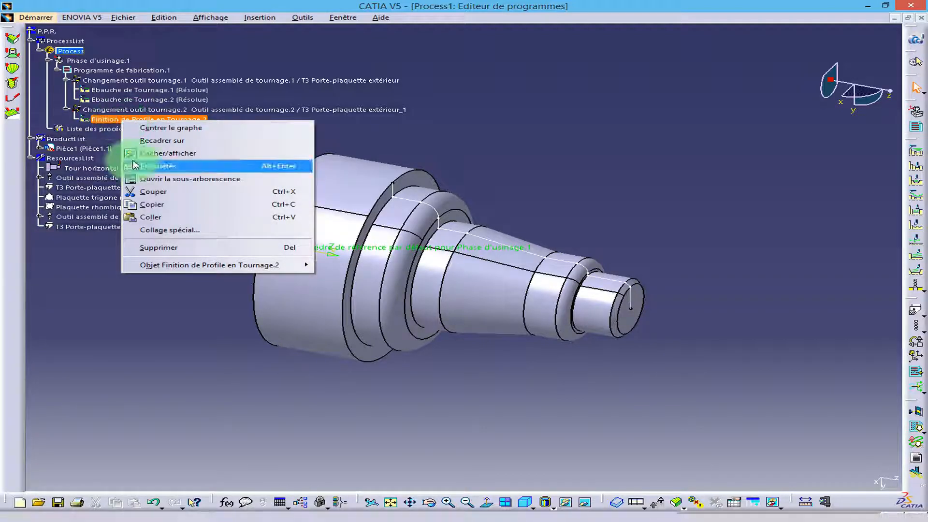
pyautogui.moveTo(184, 266)
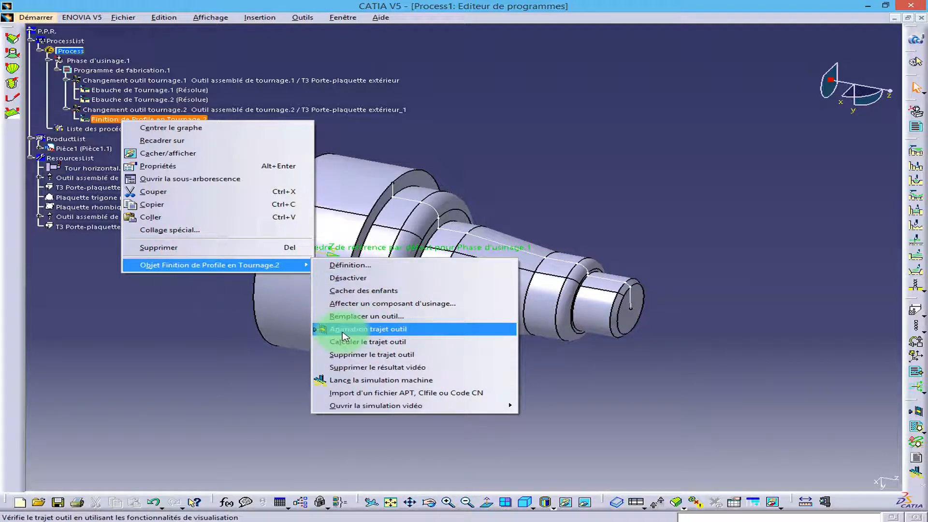
pyautogui.click(391, 333)
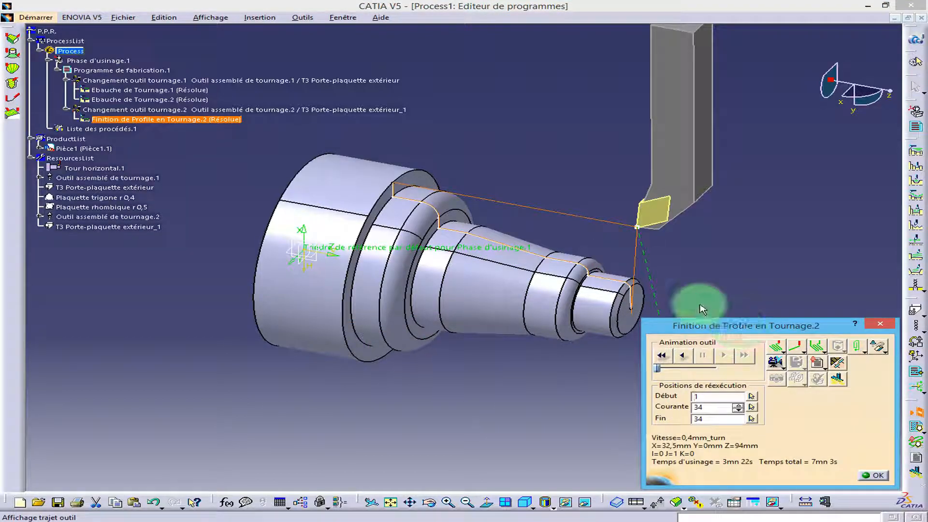
# Run the video material-removal simulation of the turning program through the finishing pass, and close the animation
pyautogui.click(775, 363)
pyautogui.click(427, 364)
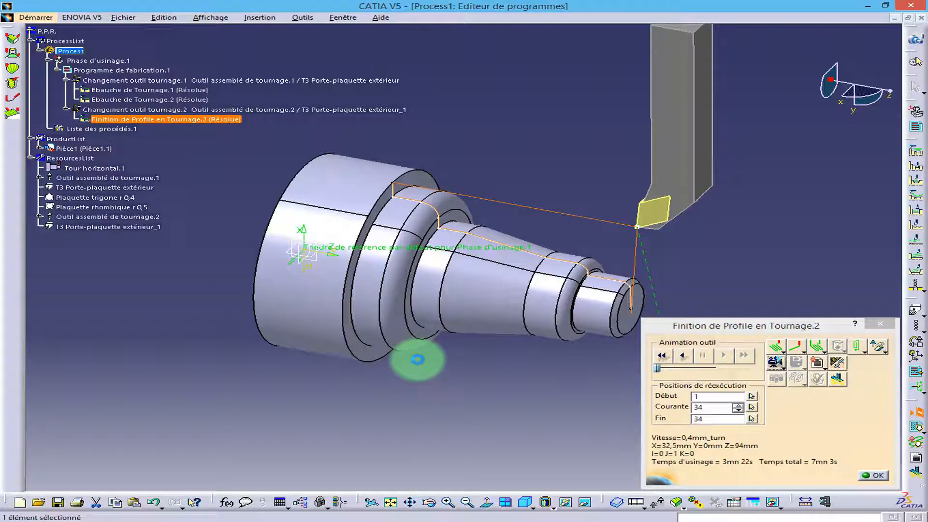
pyautogui.click(662, 356)
pyautogui.click(743, 356)
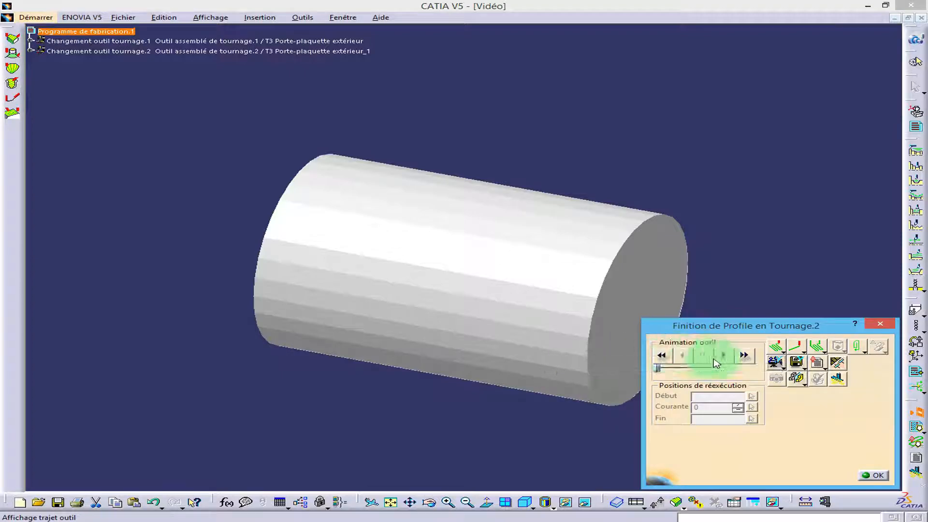
pyautogui.click(726, 357)
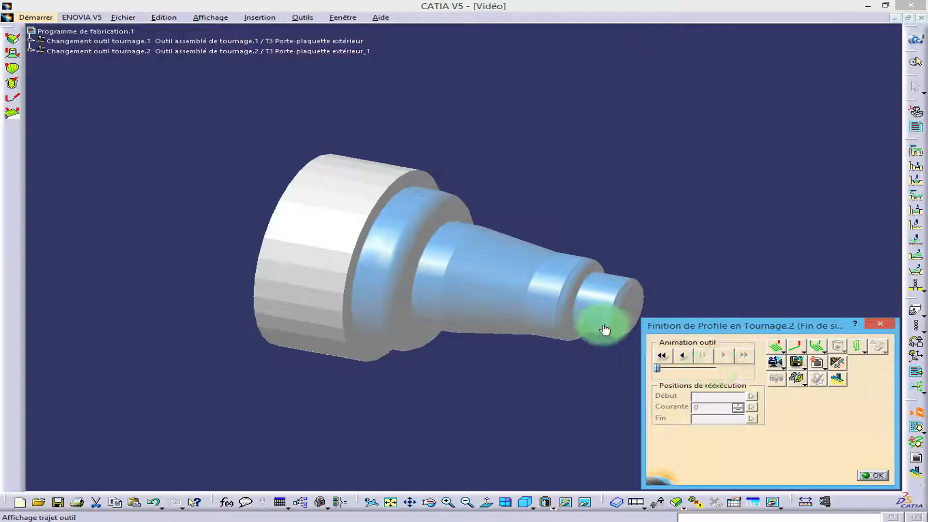
pyautogui.click(873, 476)
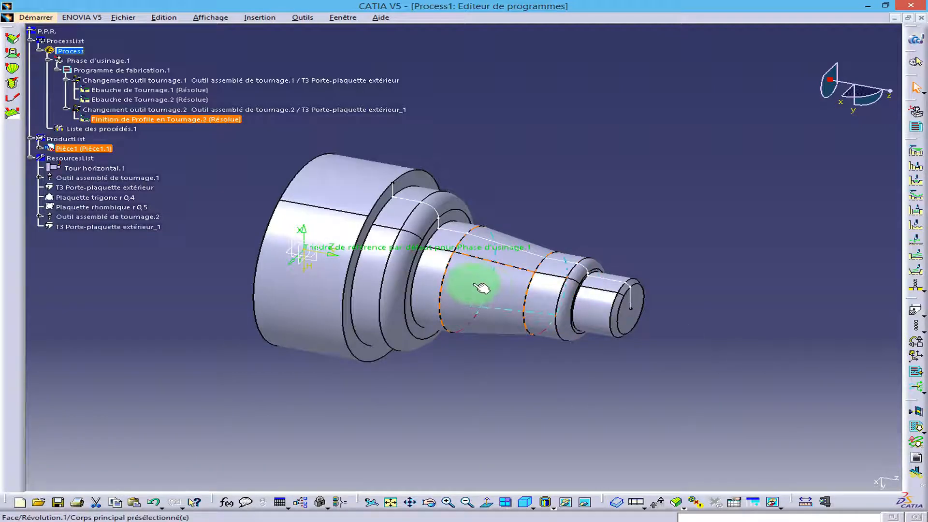